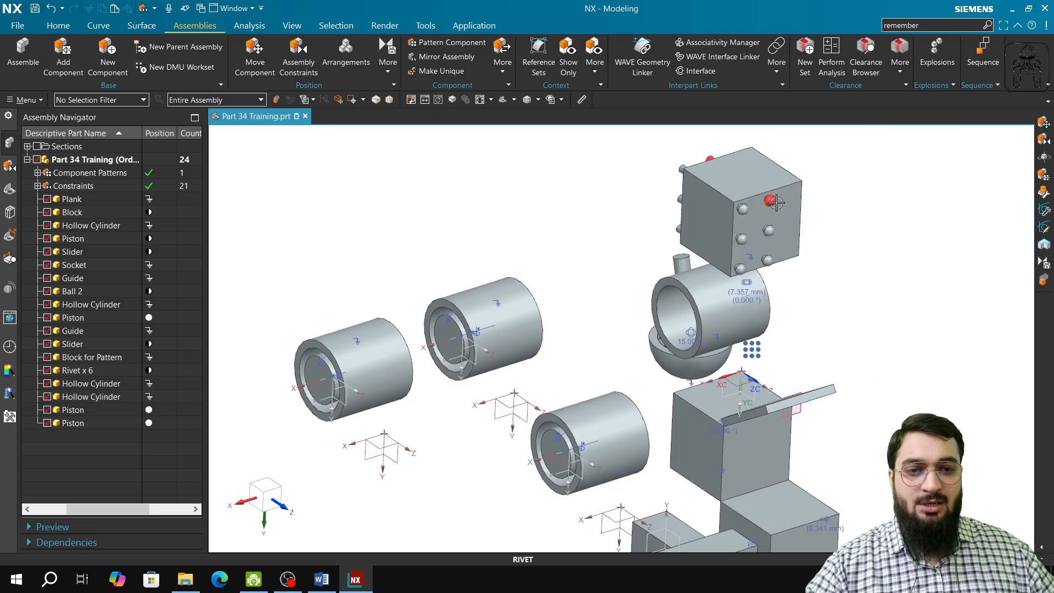
Examine the block with its rivets, highlighting the Rivet x 6 and Block for Pattern components in the assembly structure.
middle_drag(707, 306, 609, 299)
shift+middle_drag(683, 416, 671, 133)
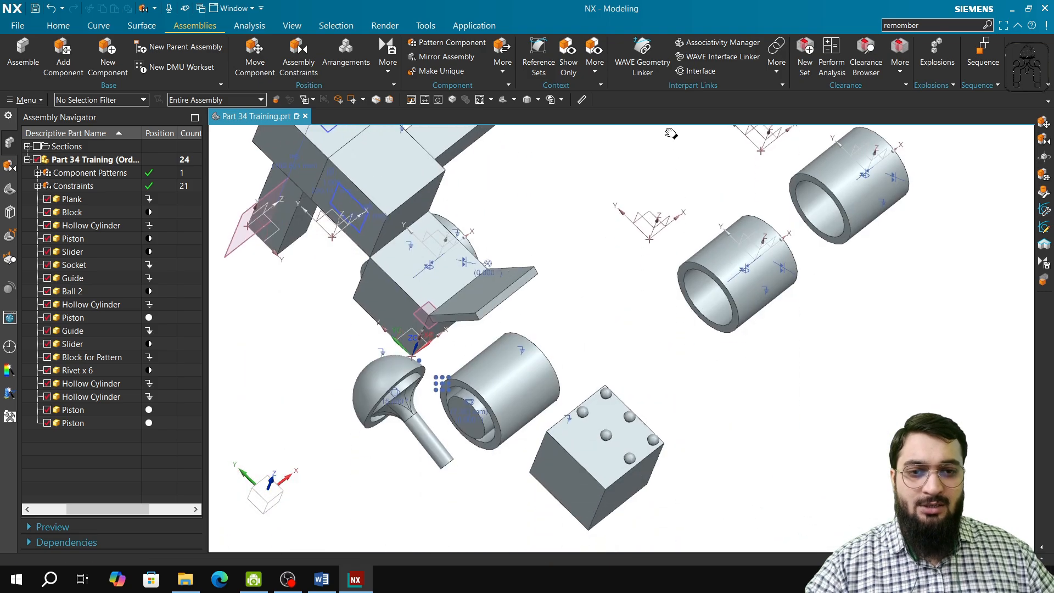
shift+middle_drag(662, 488, 704, 356)
middle_drag(529, 383, 524, 353)
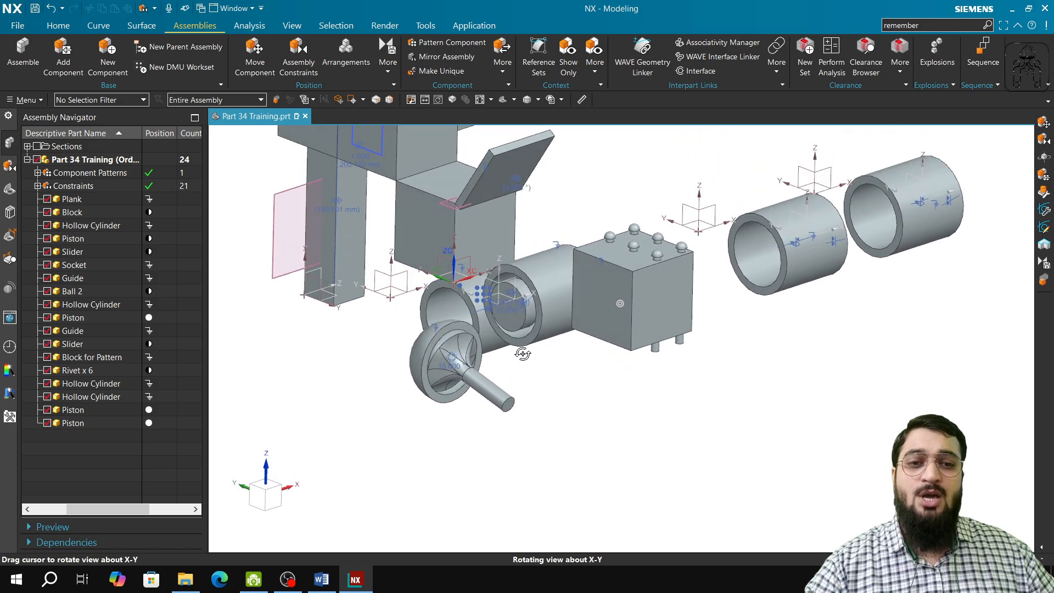
scroll(643, 320, up, 1)
scroll(643, 320, up, 1)
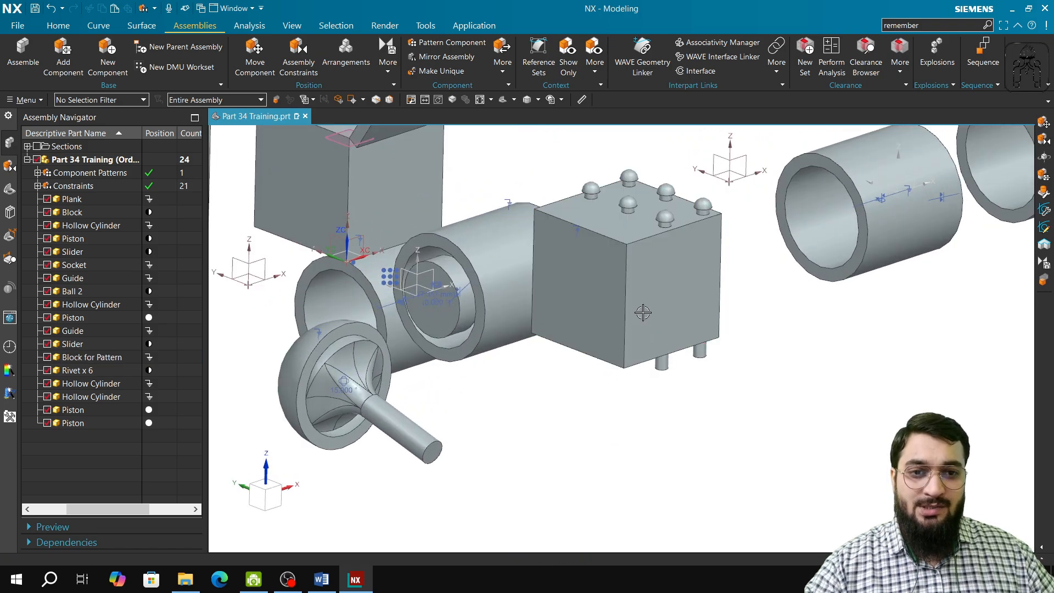
shift+middle_drag(643, 311, 643, 428)
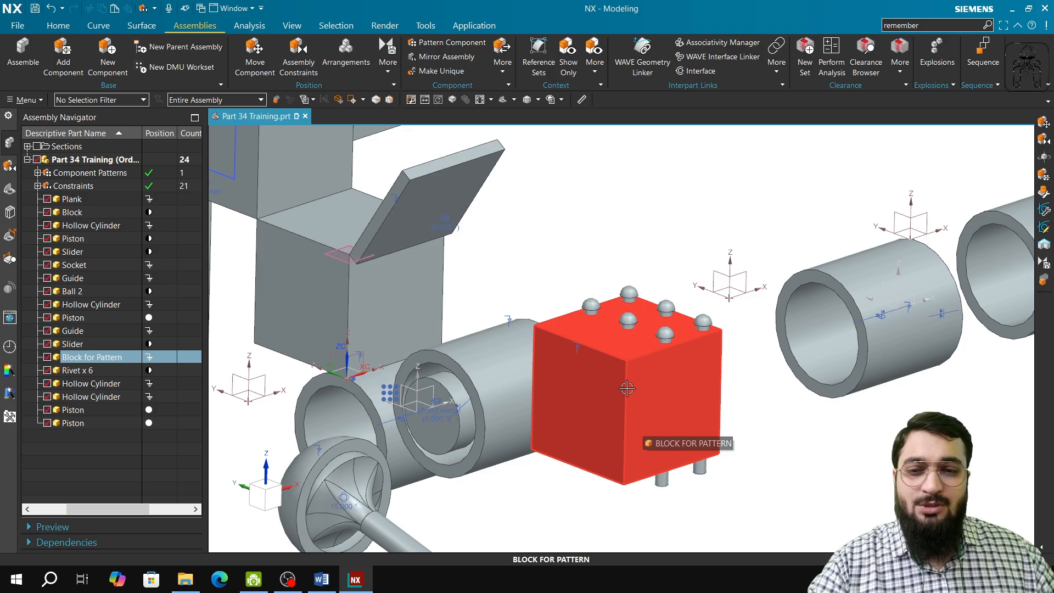
click(665, 335)
click(703, 324)
click(101, 371)
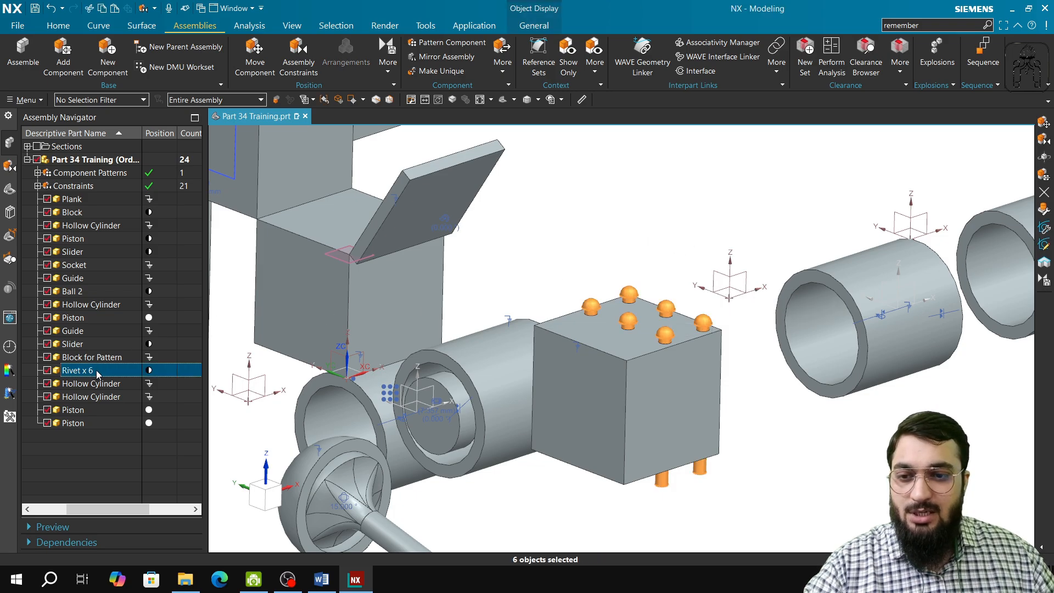
click(93, 358)
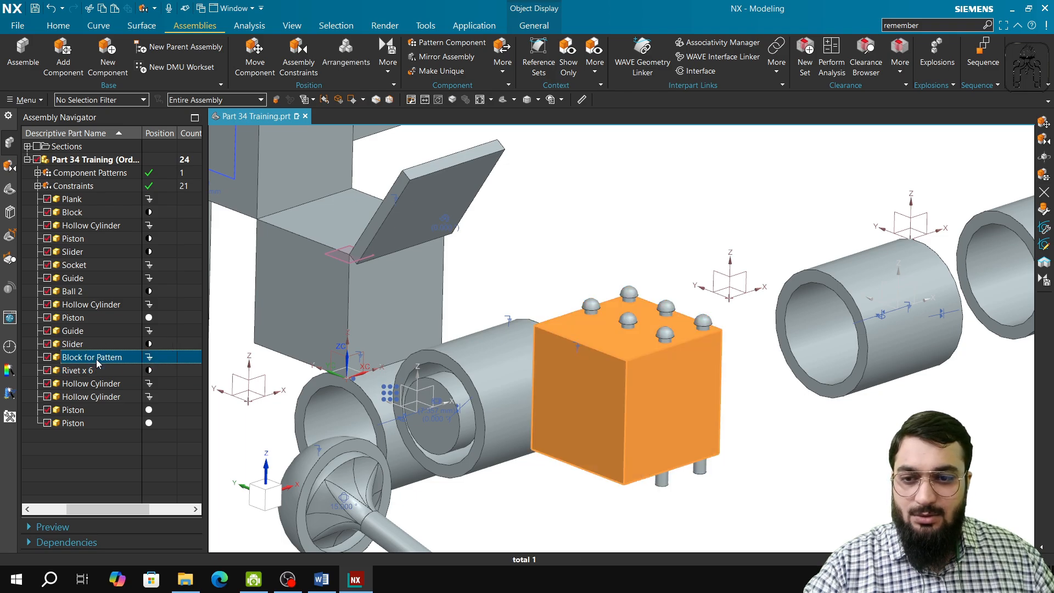
click(97, 371)
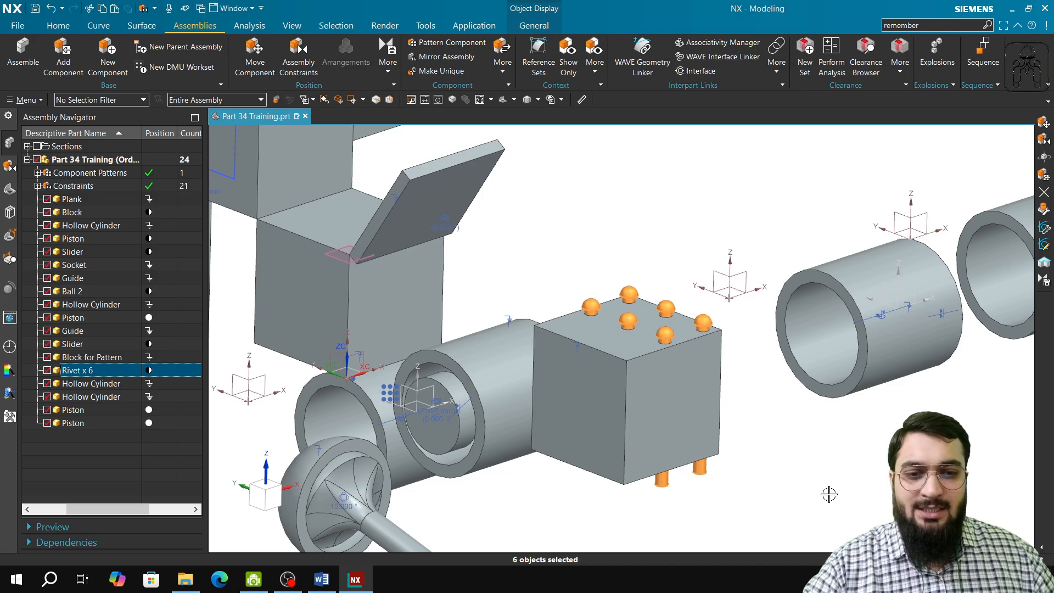
key(Escape)
Show the six hidden sketches, SKETCH_000 through SKETCH_005, in the assembly's model history.
click(10, 189)
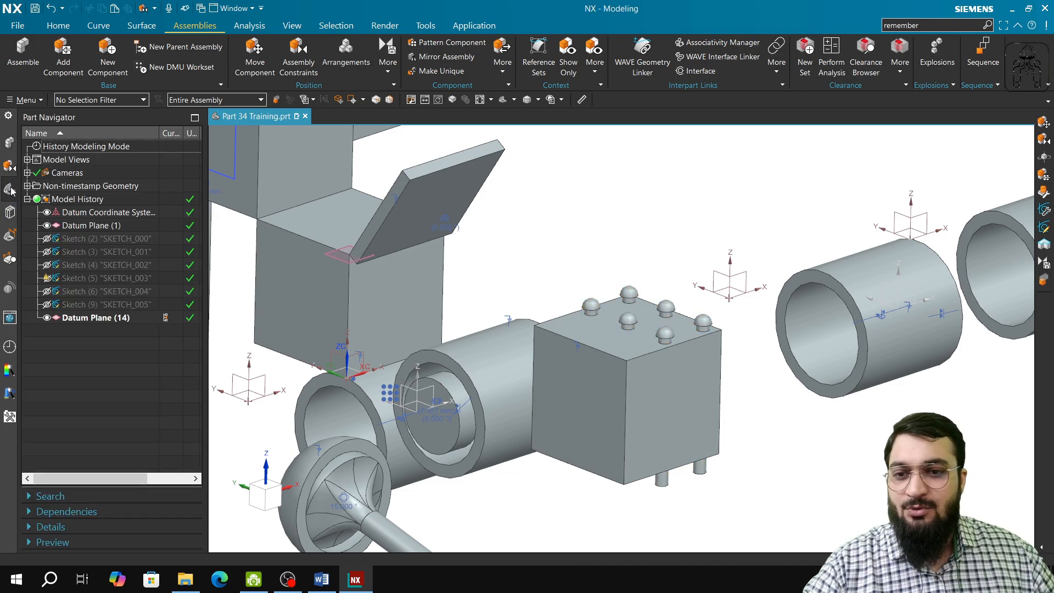
click(47, 238)
click(47, 252)
click(46, 264)
click(46, 278)
click(47, 291)
click(47, 305)
middle_drag(644, 488, 719, 497)
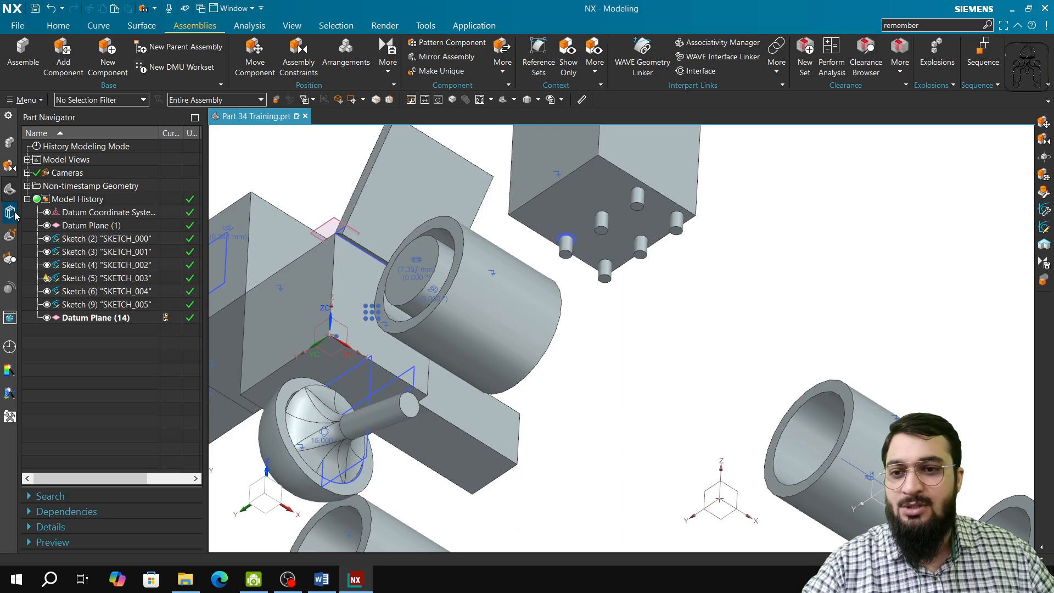
Delete five of the six rivets from Block for Pattern, keeping only the one at the corner hole surrounded by the blue sketch circle.
click(6, 144)
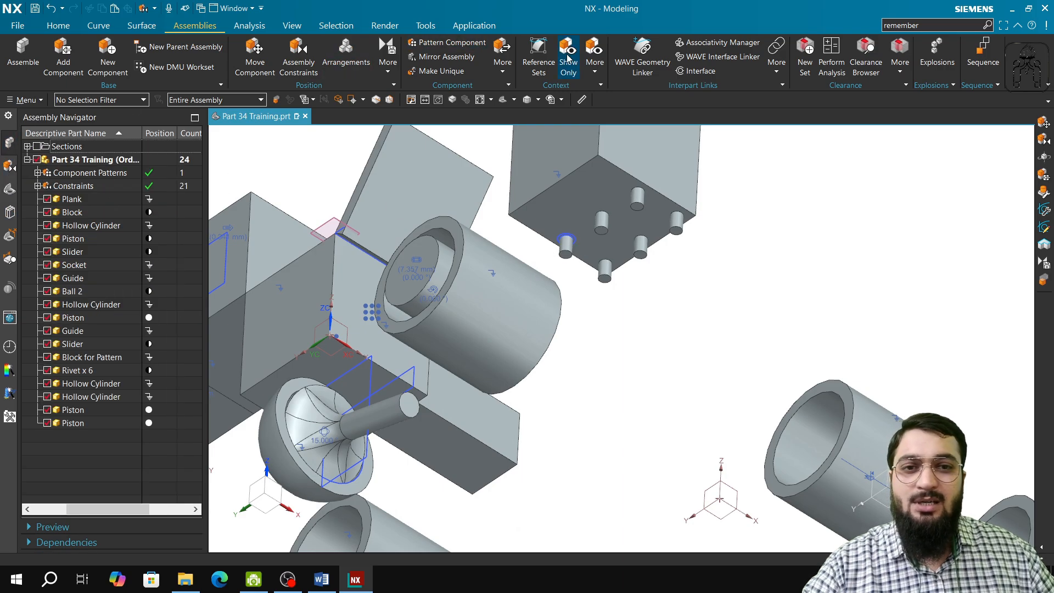
click(601, 222)
click(637, 199)
click(678, 223)
click(641, 244)
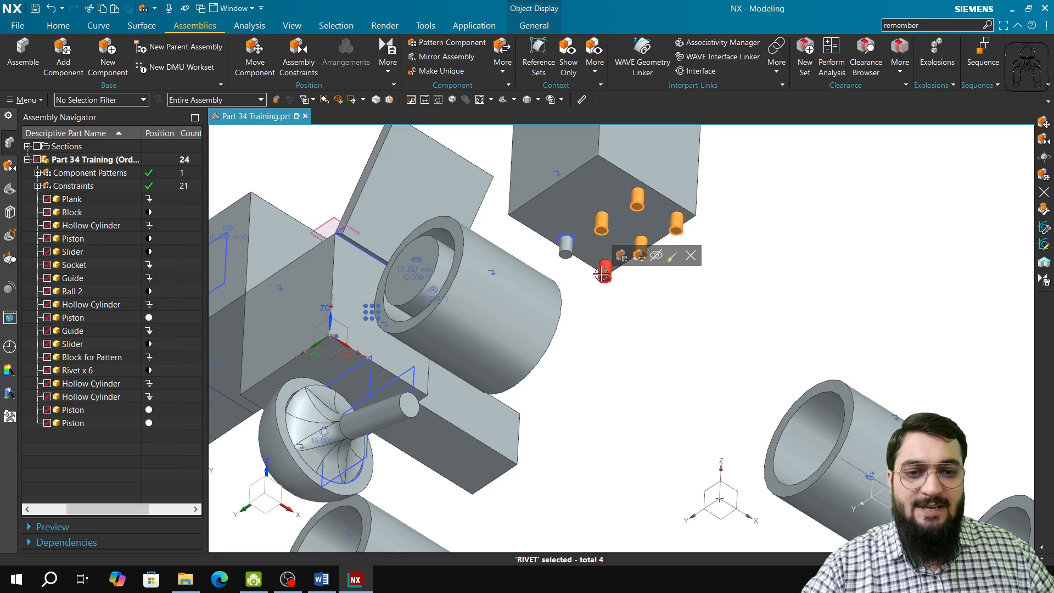
click(604, 269)
click(704, 256)
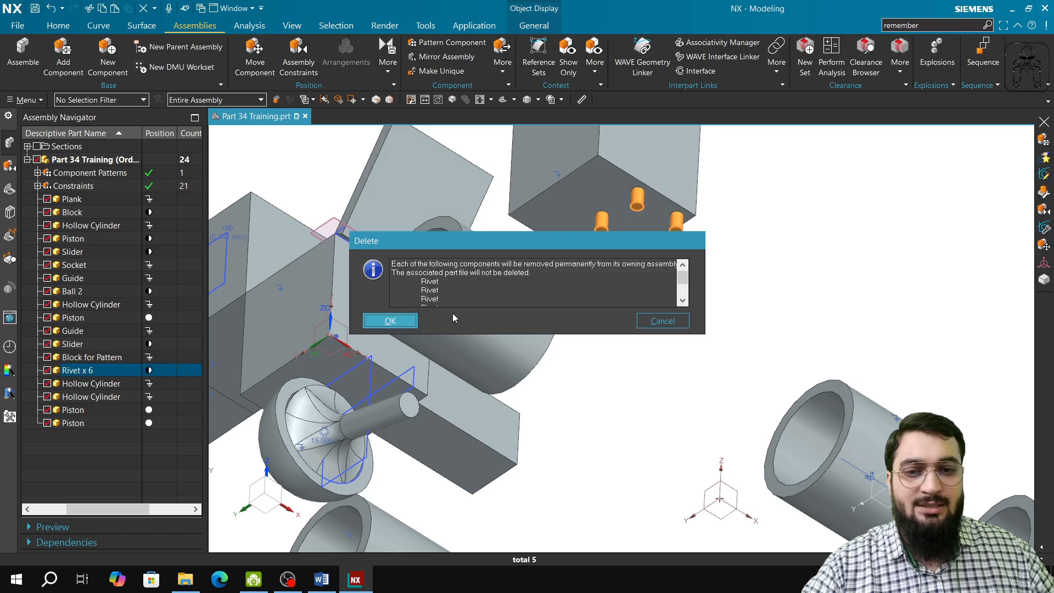
click(410, 320)
click(364, 320)
Apply an Align/Lock constraint between the remaining rivet's shank face and the cylindrical face of its corner hole in Block for Pattern.
middle_drag(588, 222, 595, 149)
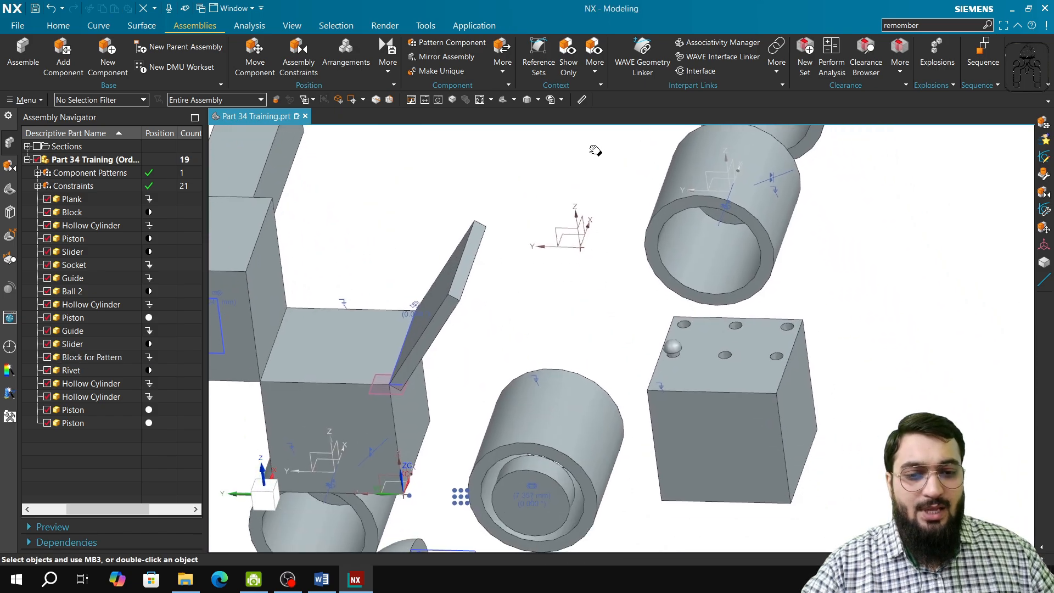
middle_drag(670, 471, 590, 483)
click(298, 57)
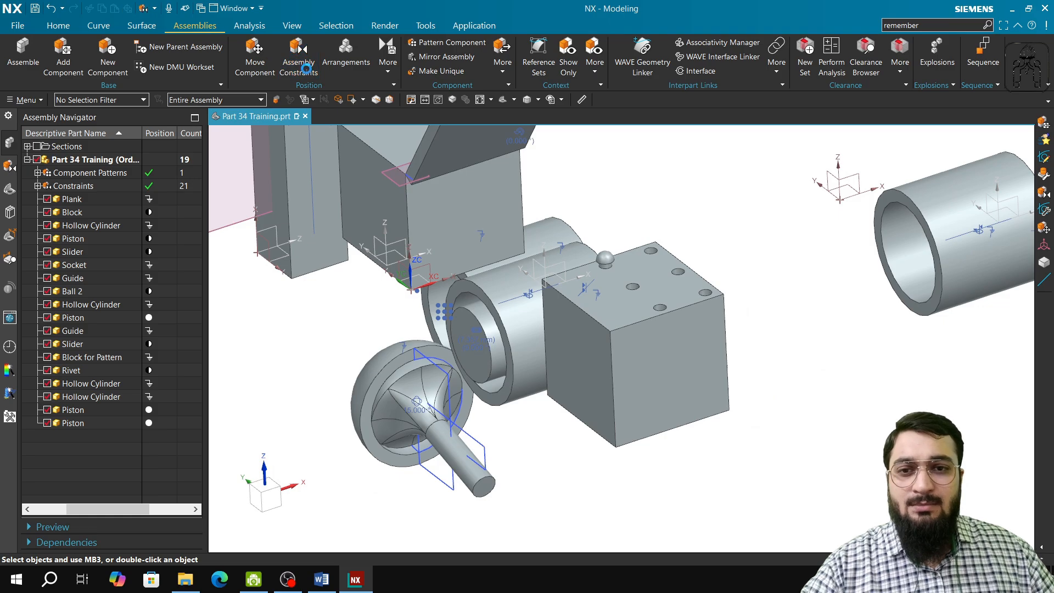
click(632, 375)
click(599, 303)
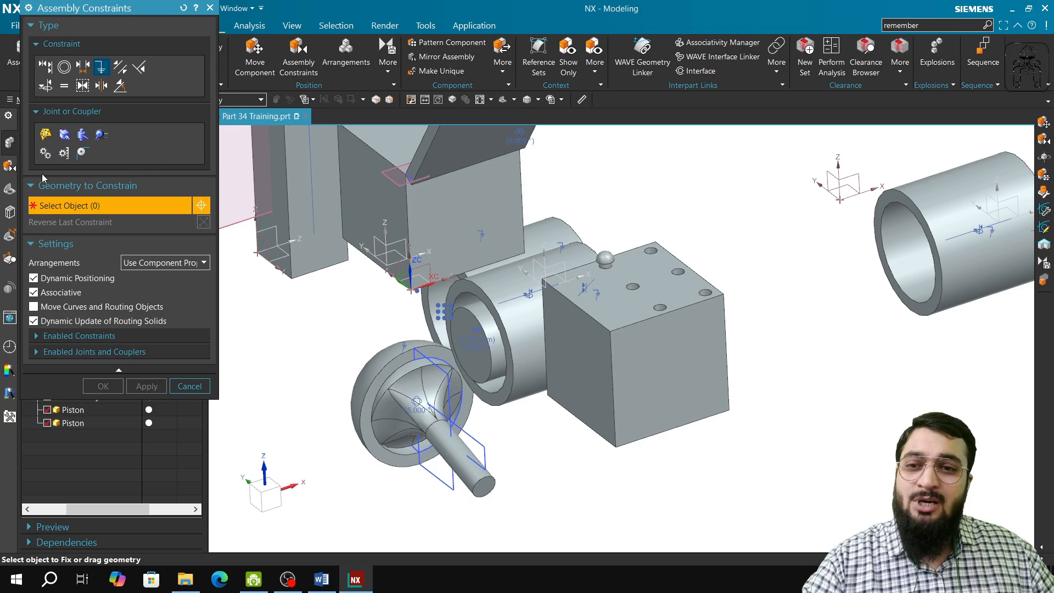
click(45, 86)
scroll(620, 280, up, 5)
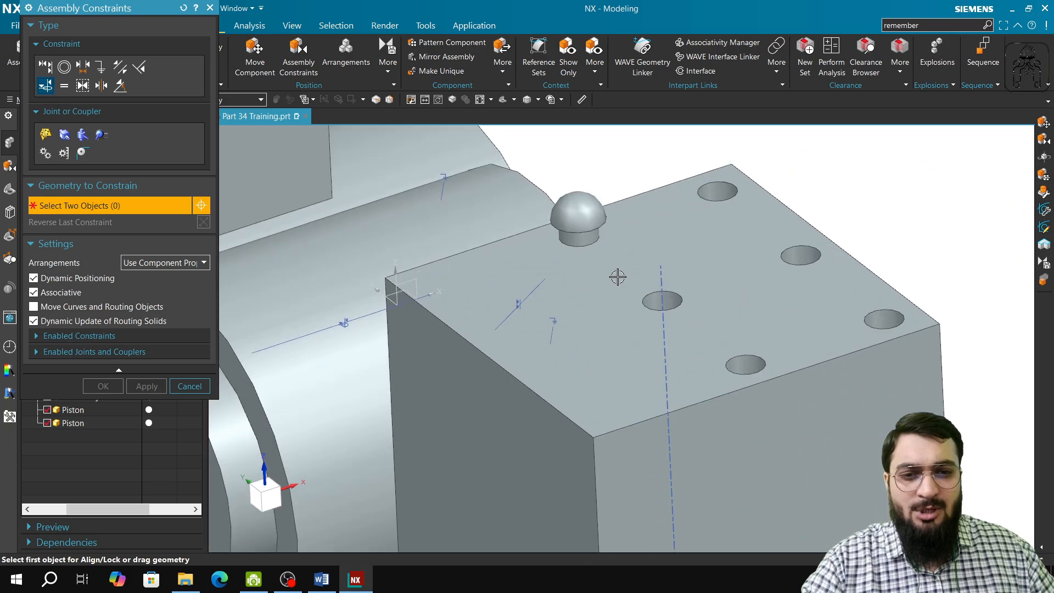
click(594, 239)
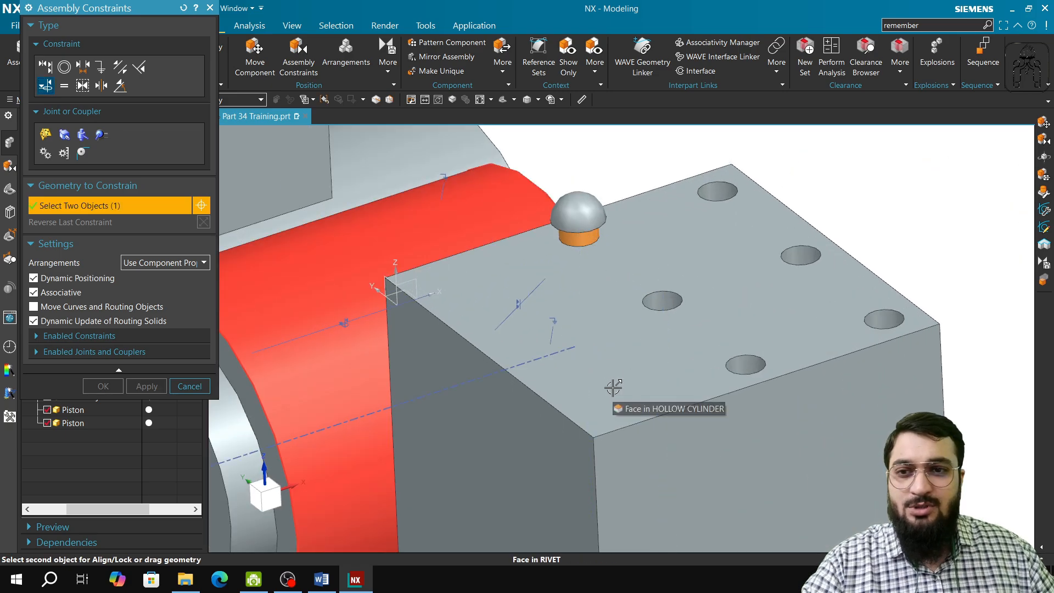
scroll(613, 387, down, 4)
middle_drag(630, 415, 621, 358)
shift+middle_drag(685, 216, 668, 548)
scroll(587, 189, up, 2)
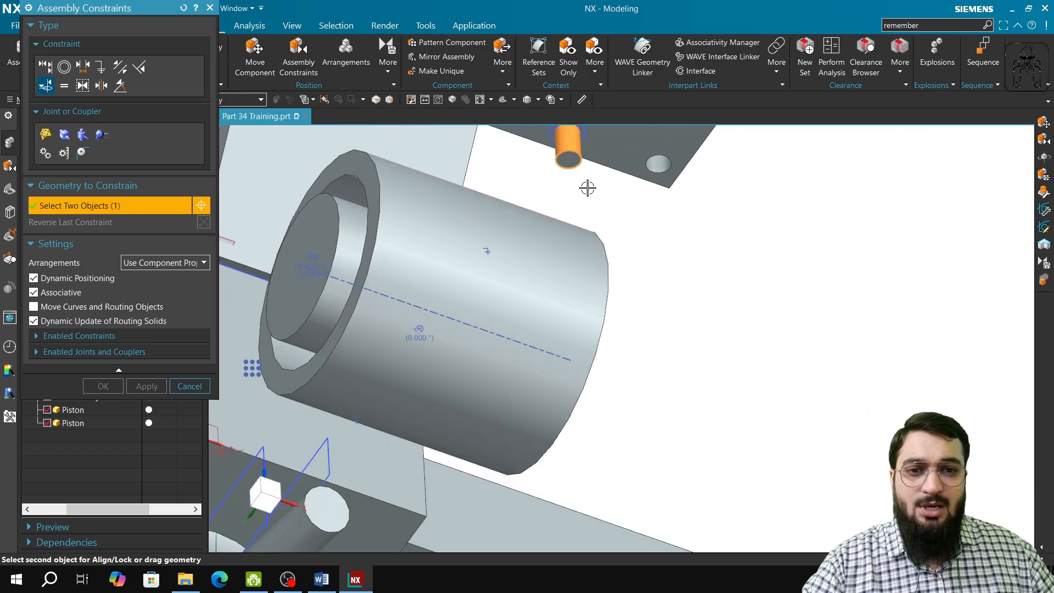
shift+middle_drag(622, 191, 610, 317)
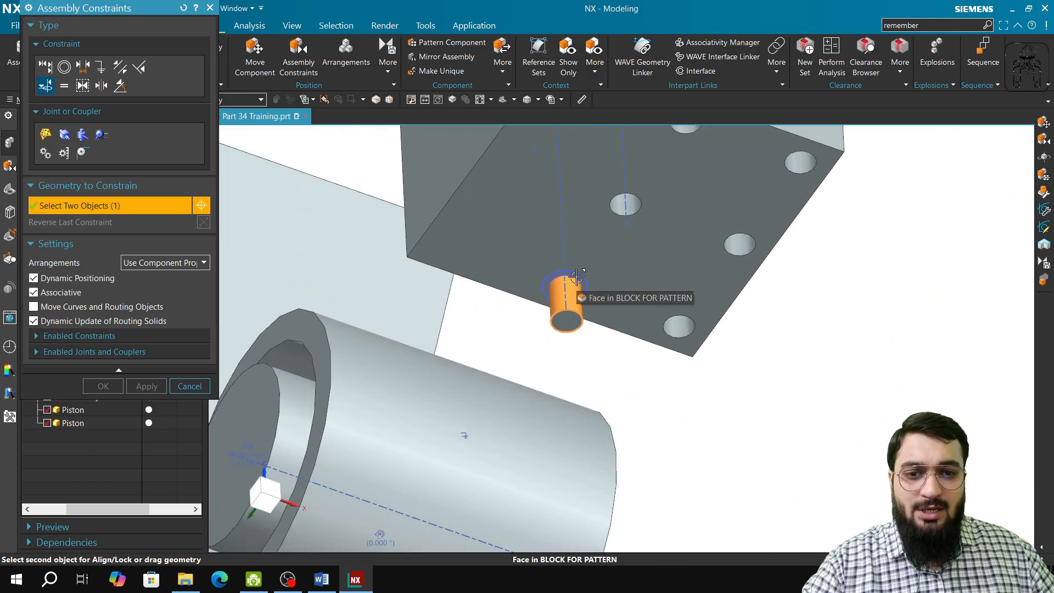
scroll(573, 280, up, 4)
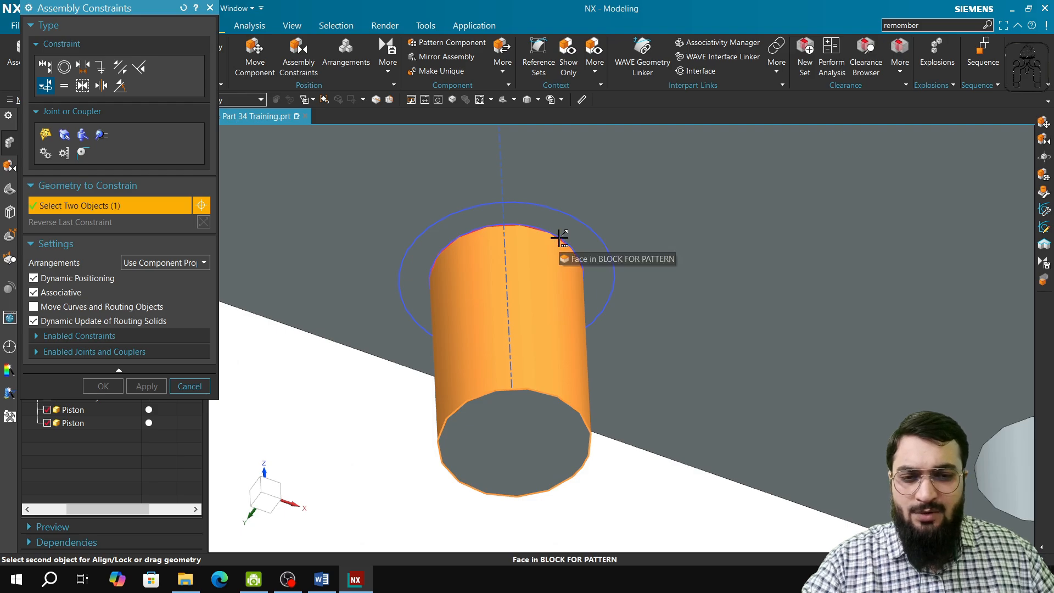
mouse_move(559, 241)
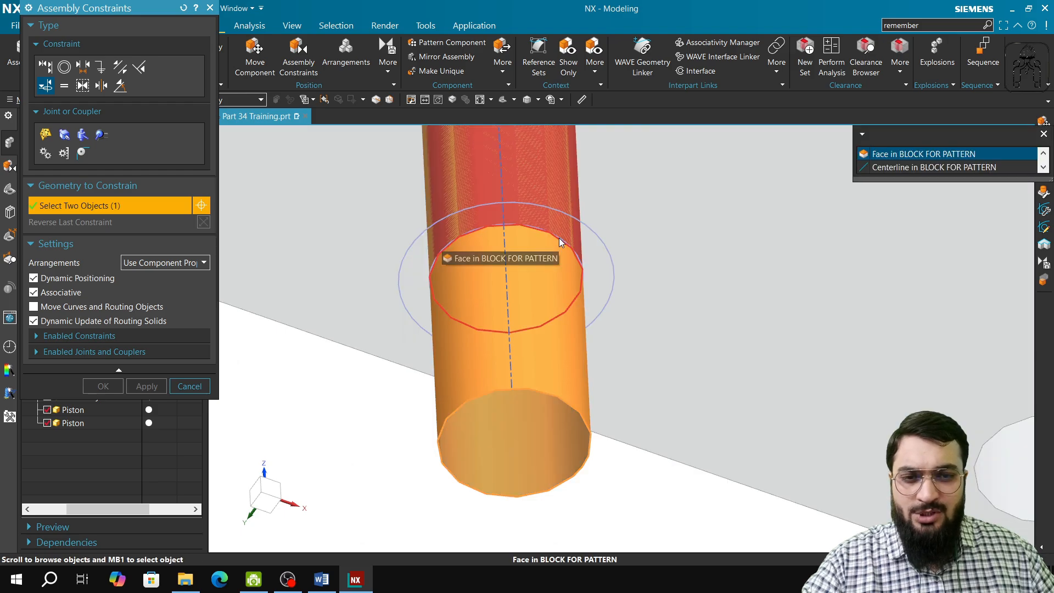
click(906, 155)
click(146, 385)
scroll(476, 369, down, 3)
scroll(475, 370, down, 5)
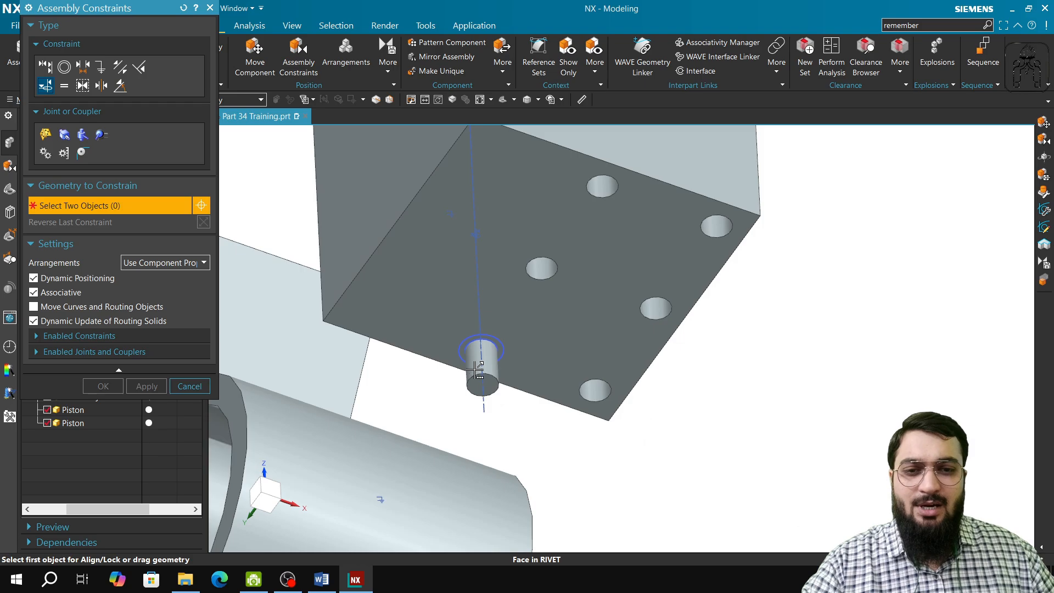
Move the rivet dynamically up along its hole axis until its shank stands above the block, and keep the move.
middle_drag(476, 370, 515, 442)
scroll(541, 384, up, 6)
scroll(541, 385, up, 2)
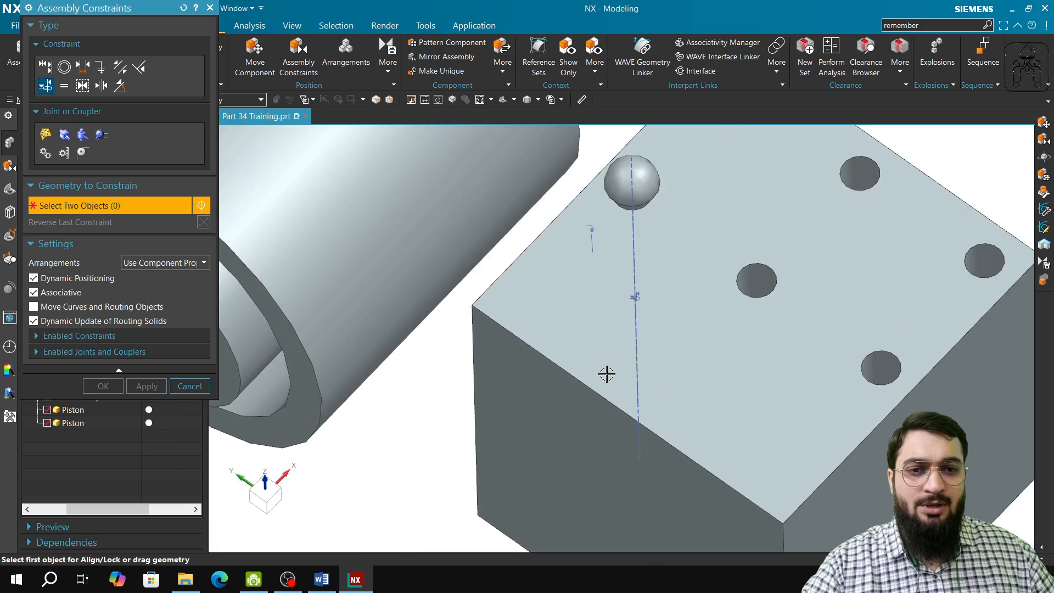
middle_drag(607, 374, 608, 358)
shift+middle_drag(713, 328, 632, 485)
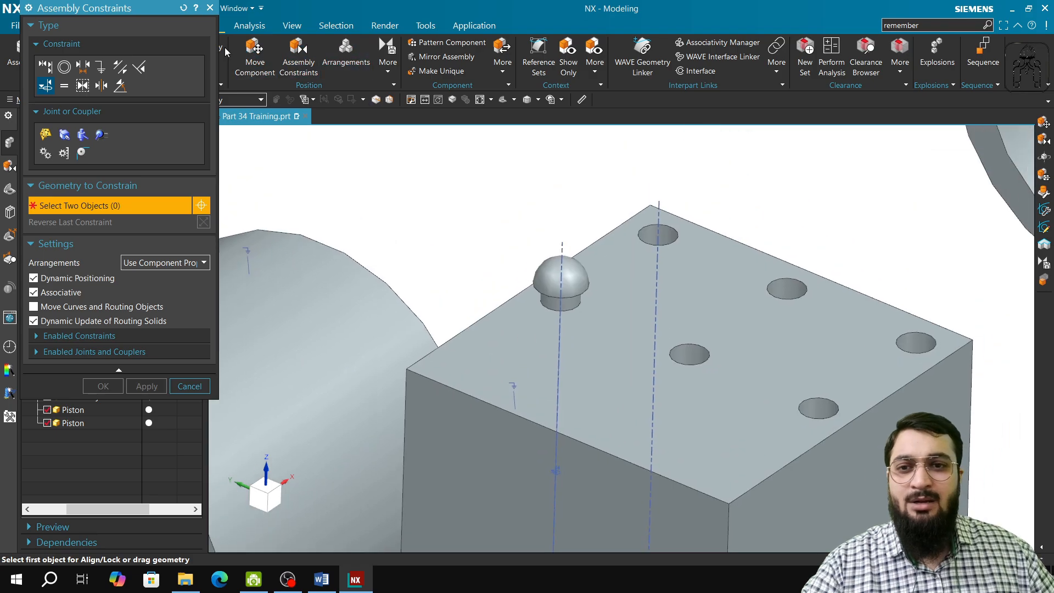
click(210, 8)
click(255, 55)
click(558, 276)
middle_click(527, 295)
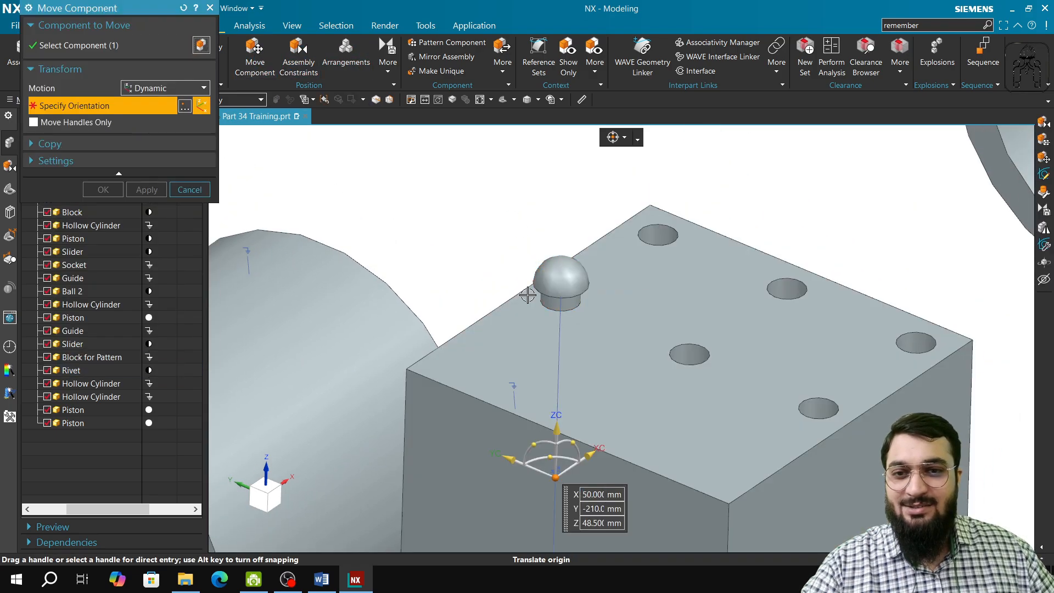
drag(555, 476, 588, 390)
drag(607, 356, 583, 369)
click(588, 389)
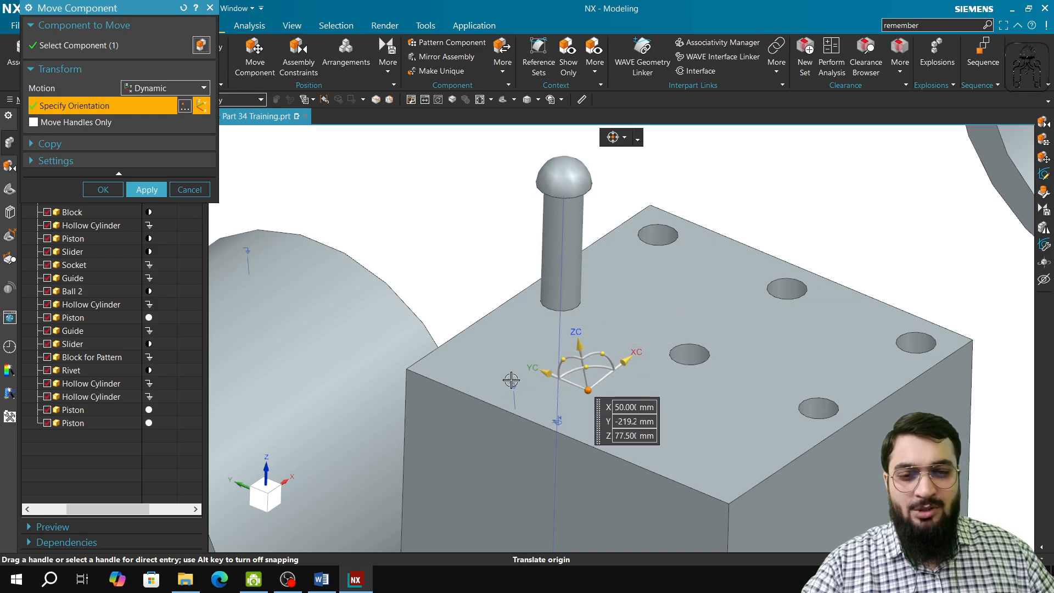
click(206, 189)
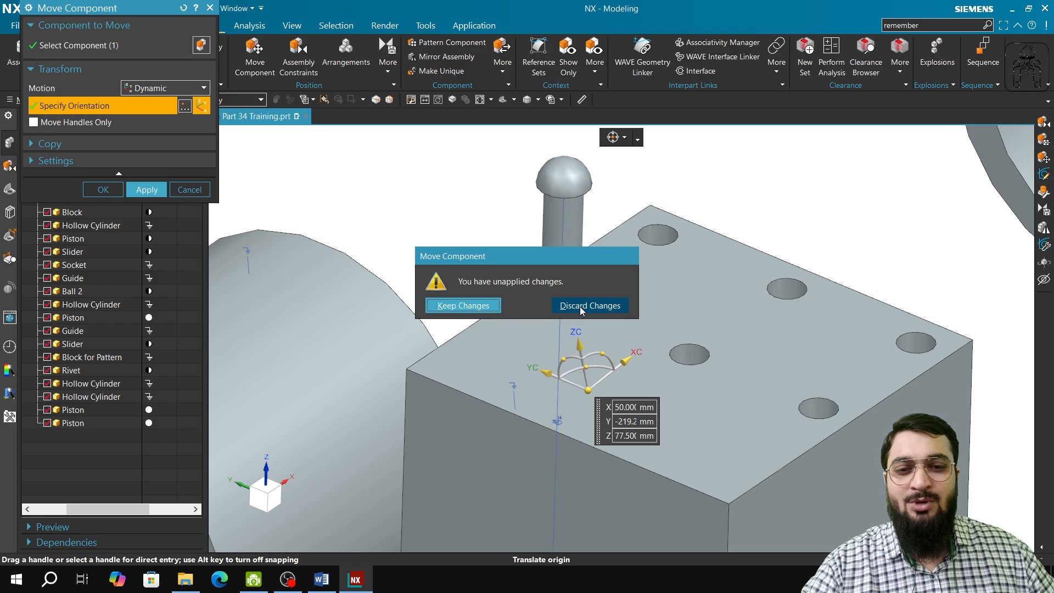
click(469, 305)
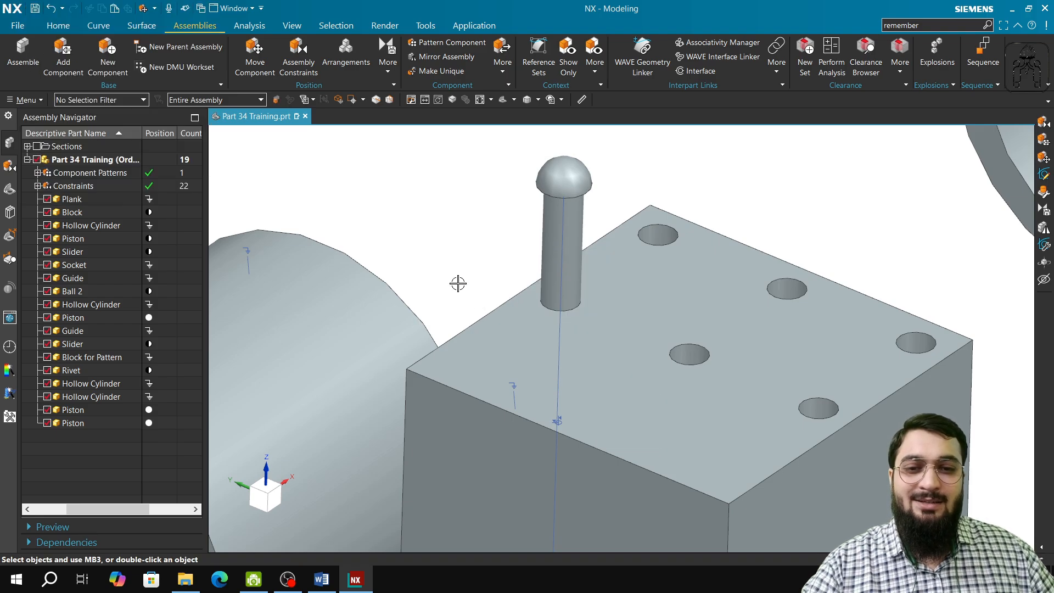
Show the remaining degrees of freedom of the rivet.
click(392, 70)
click(416, 103)
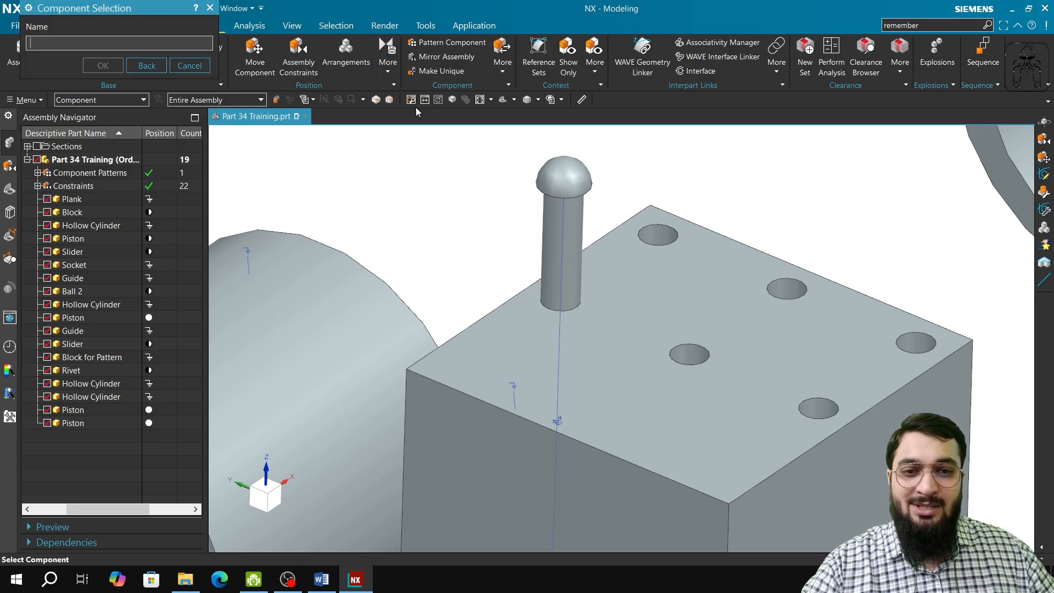
click(563, 175)
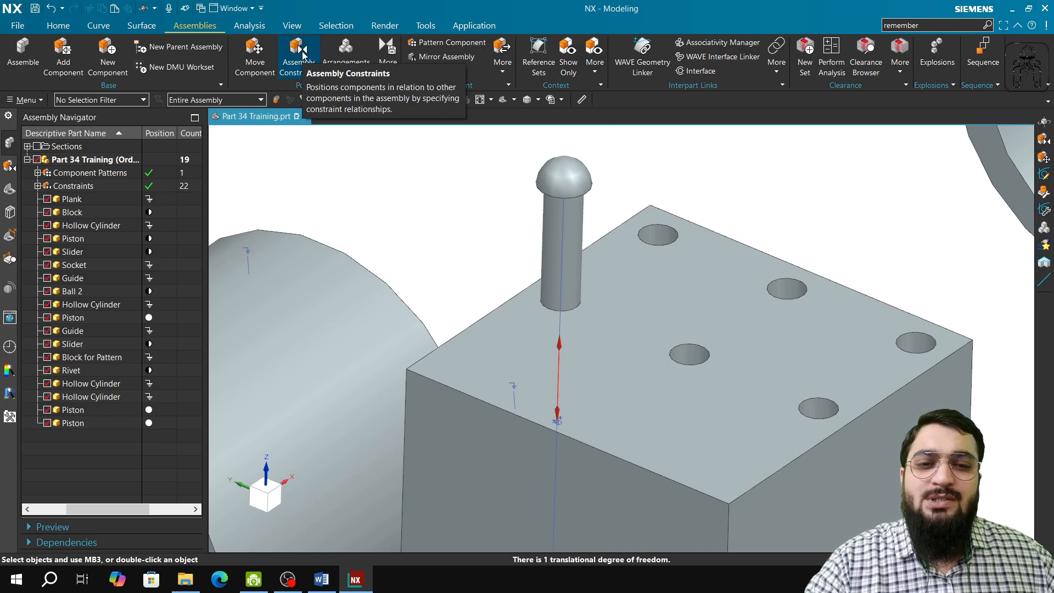
Create a Distance constraint between the top face of Block for Pattern and the underside of the rivet's head.
click(300, 52)
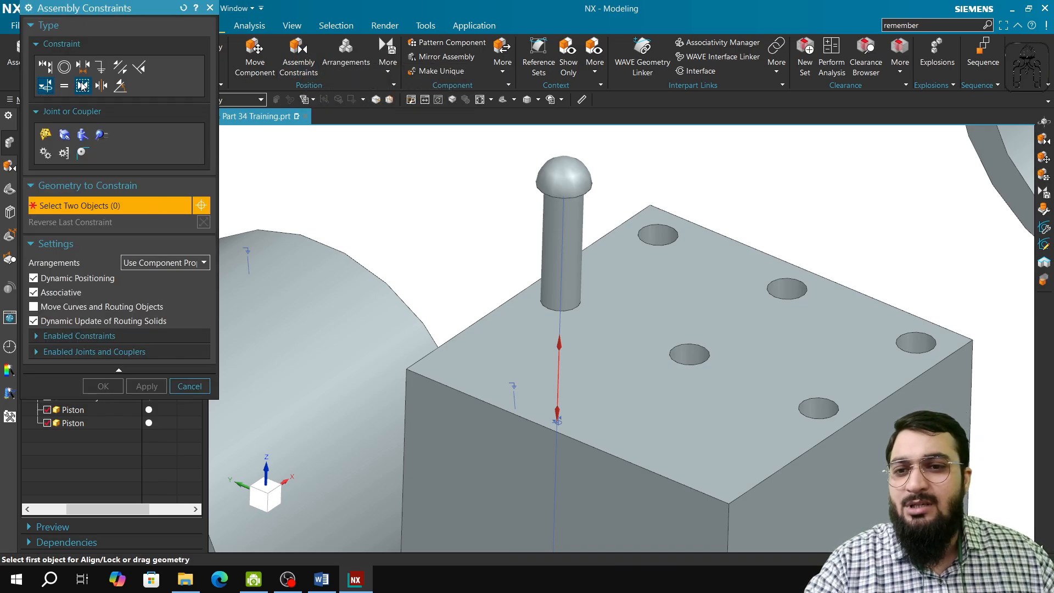
click(87, 70)
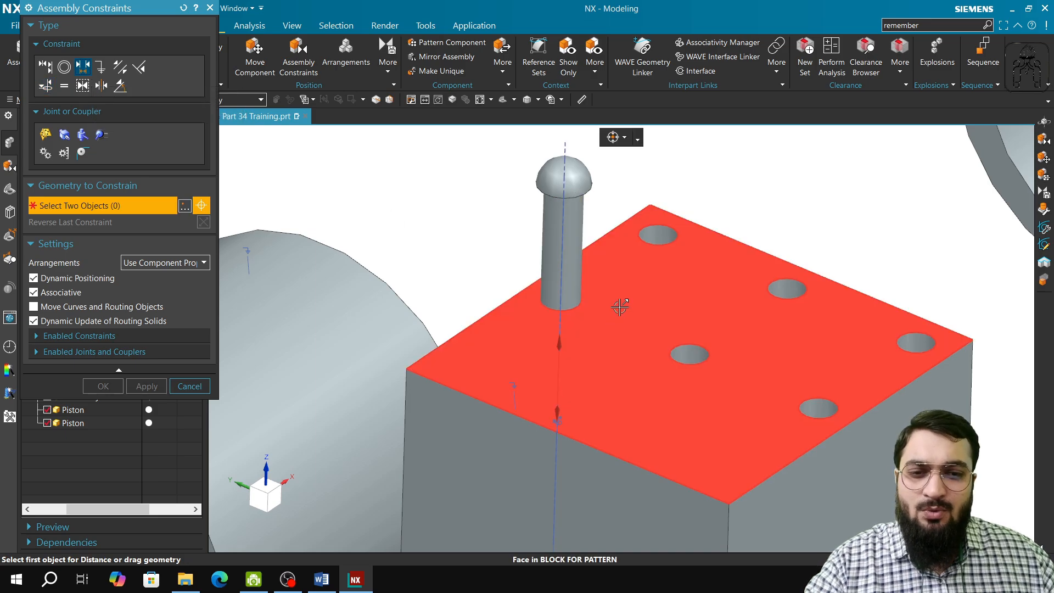
scroll(610, 302, down, 3)
middle_drag(607, 296, 605, 277)
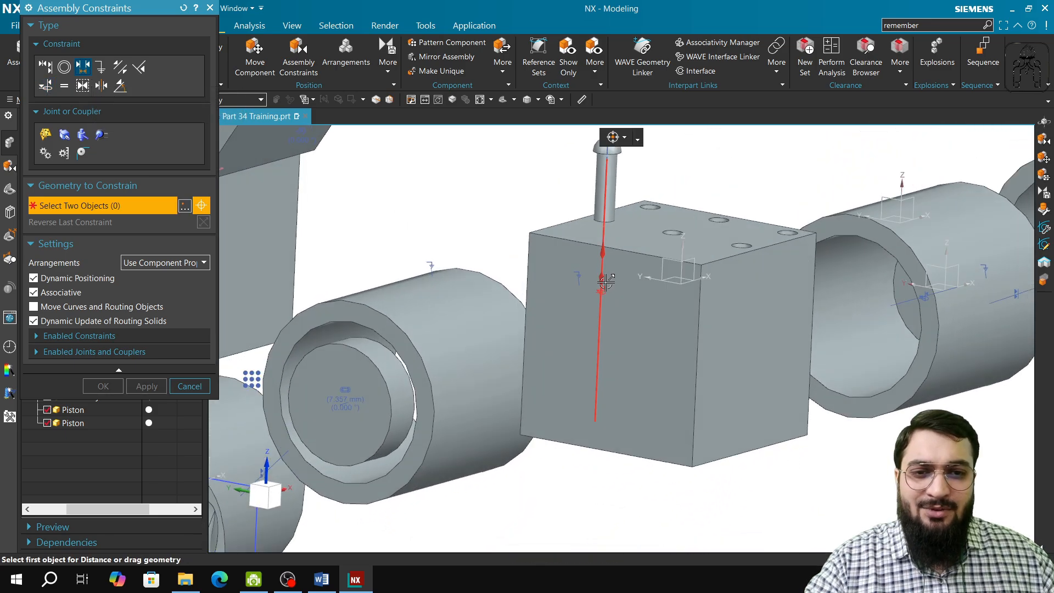
shift+middle_drag(657, 223, 567, 361)
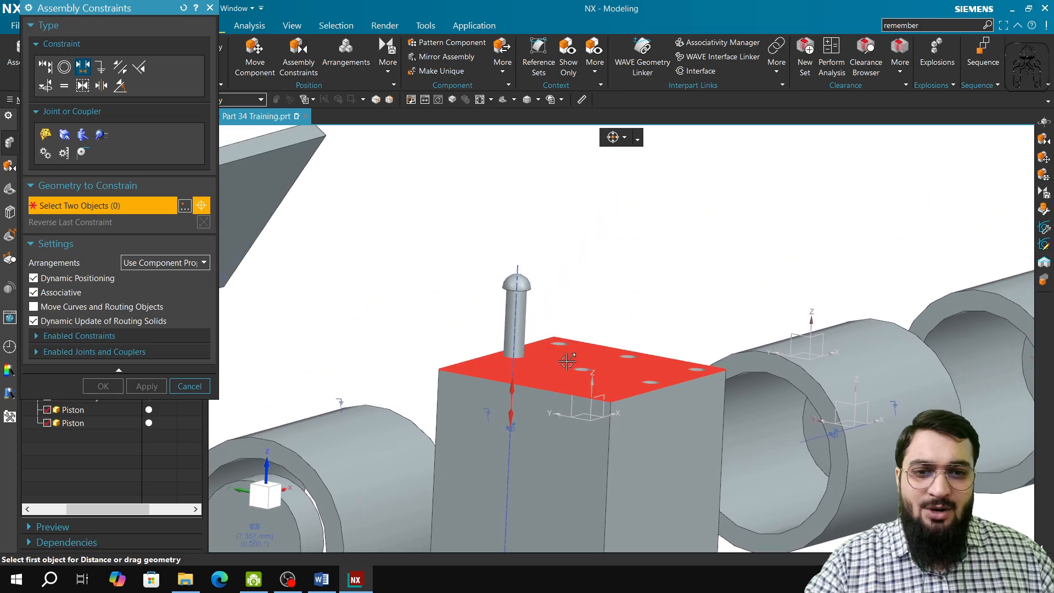
click(535, 354)
middle_drag(530, 303, 532, 280)
shift+middle_drag(553, 319, 551, 516)
scroll(550, 193, up, 2)
scroll(550, 194, up, 3)
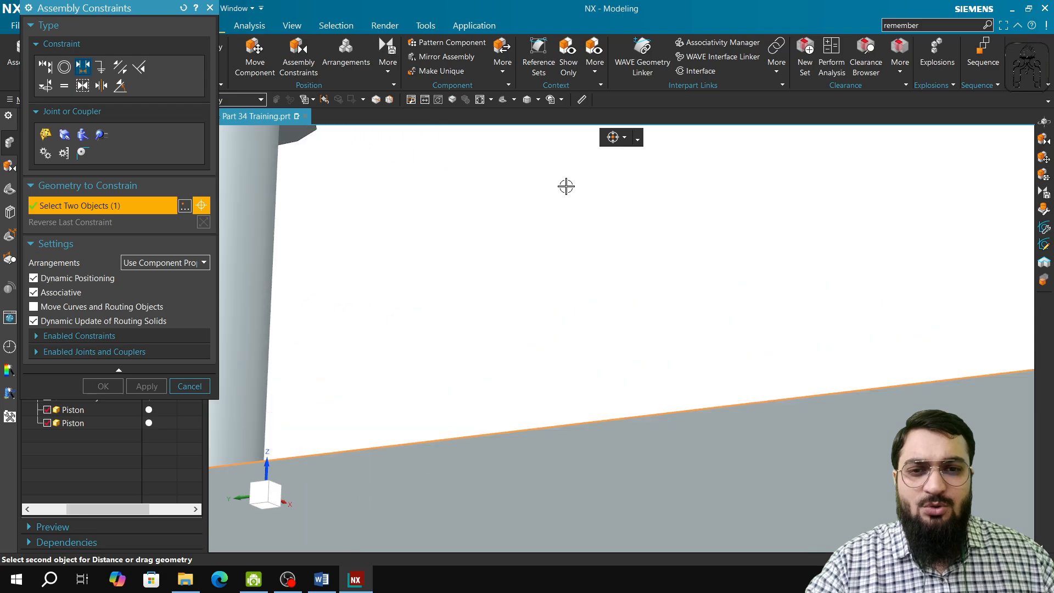
scroll(374, 183, down, 3)
scroll(478, 343, up, 2)
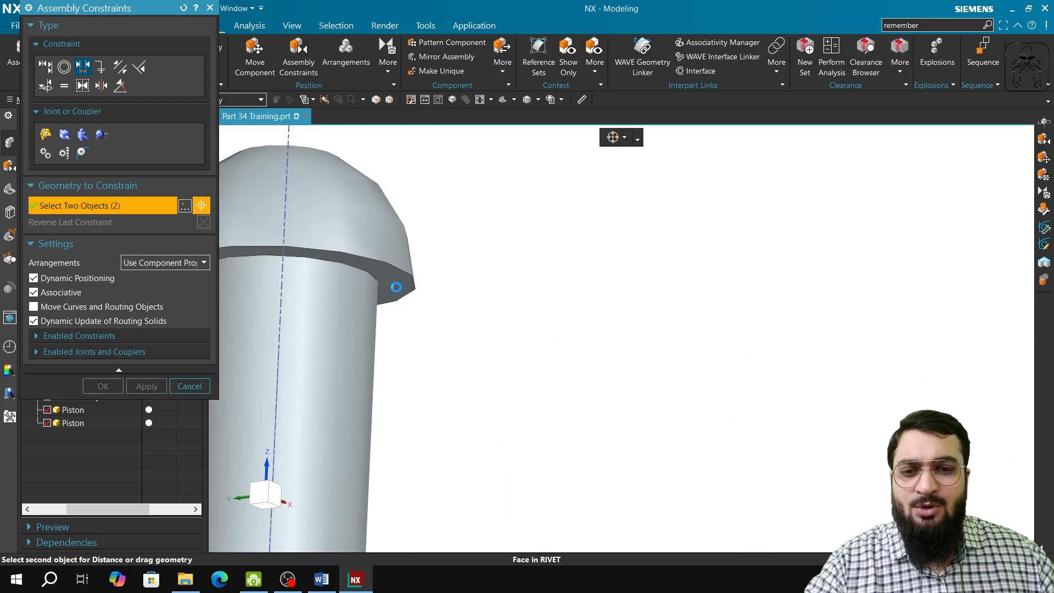
click(396, 286)
Set the rivet's Distance constraint to 4 mm, apply it and finish constraining.
scroll(490, 345, down, 4)
middle_drag(529, 438, 502, 475)
scroll(560, 340, down, 6)
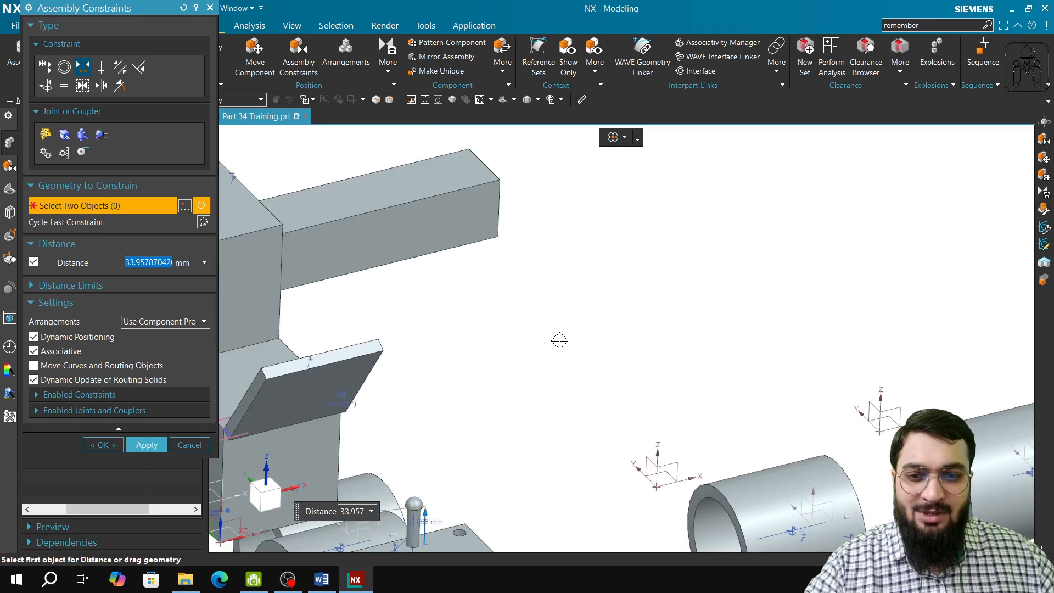
scroll(573, 368, up, 6)
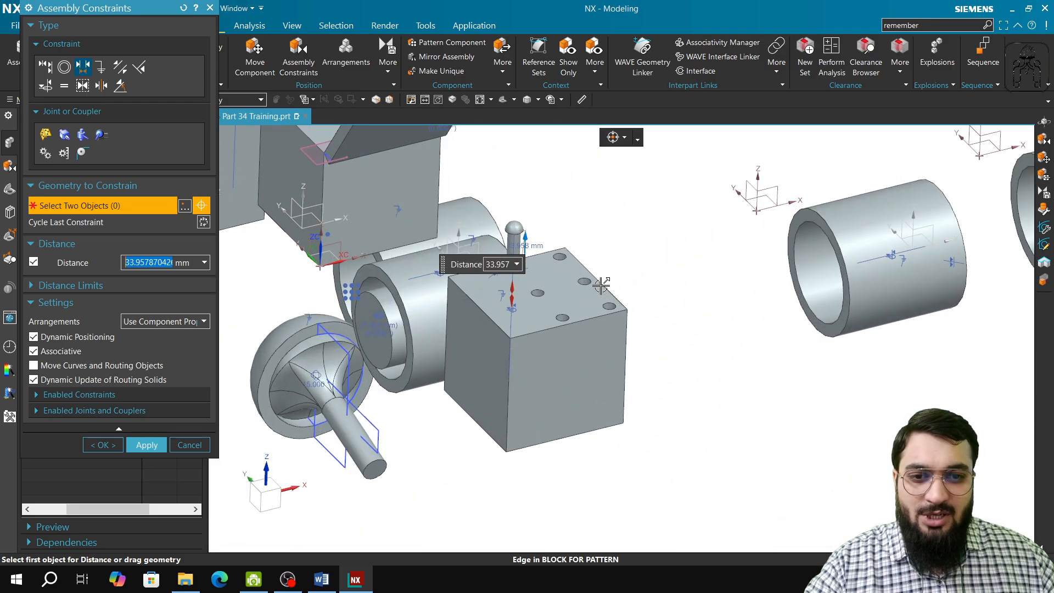
shift+middle_drag(458, 242, 532, 312)
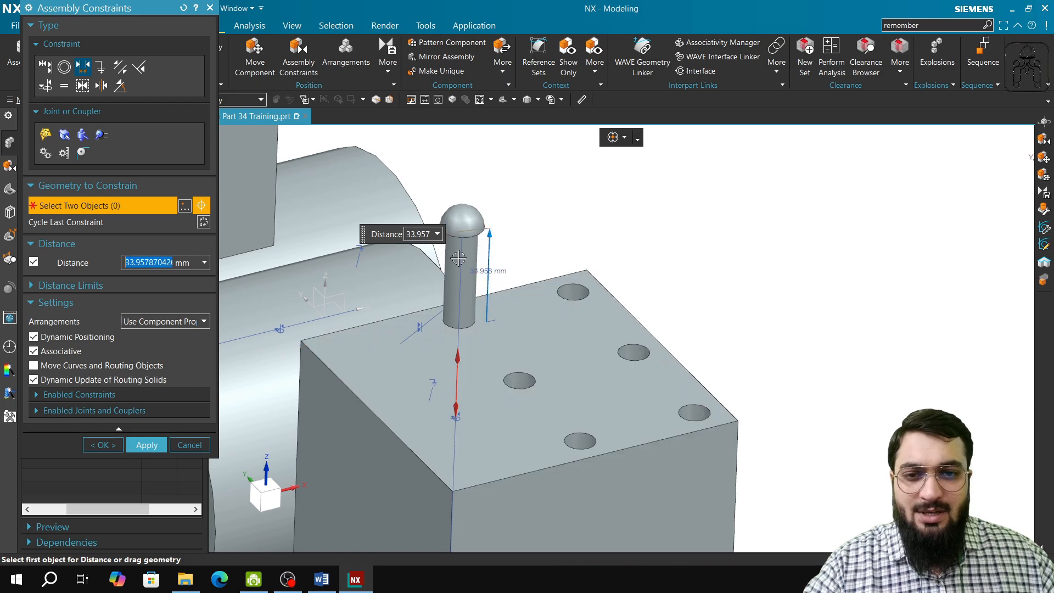
click(420, 235)
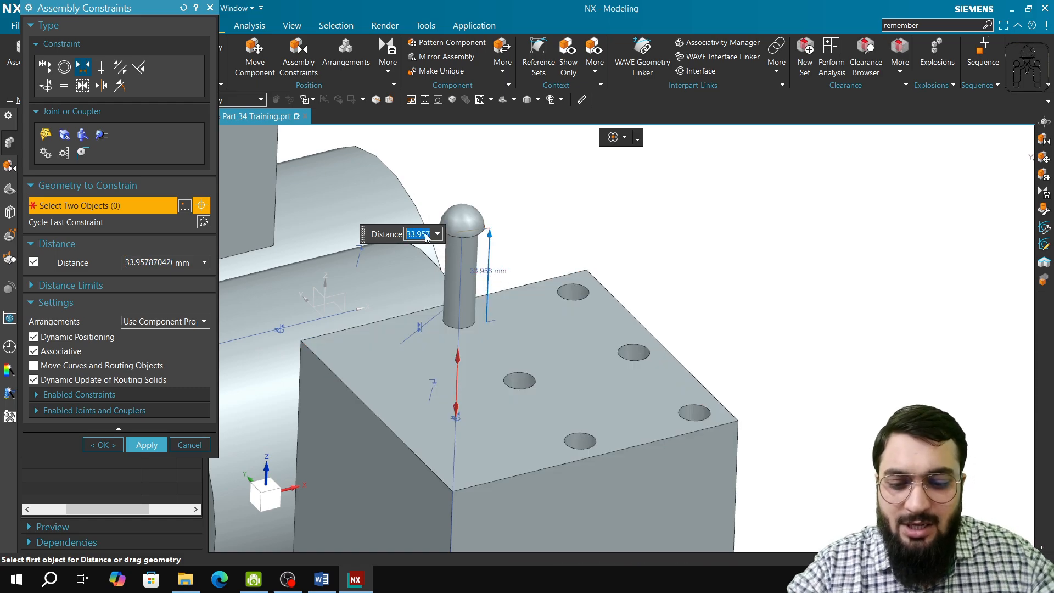
text(4)
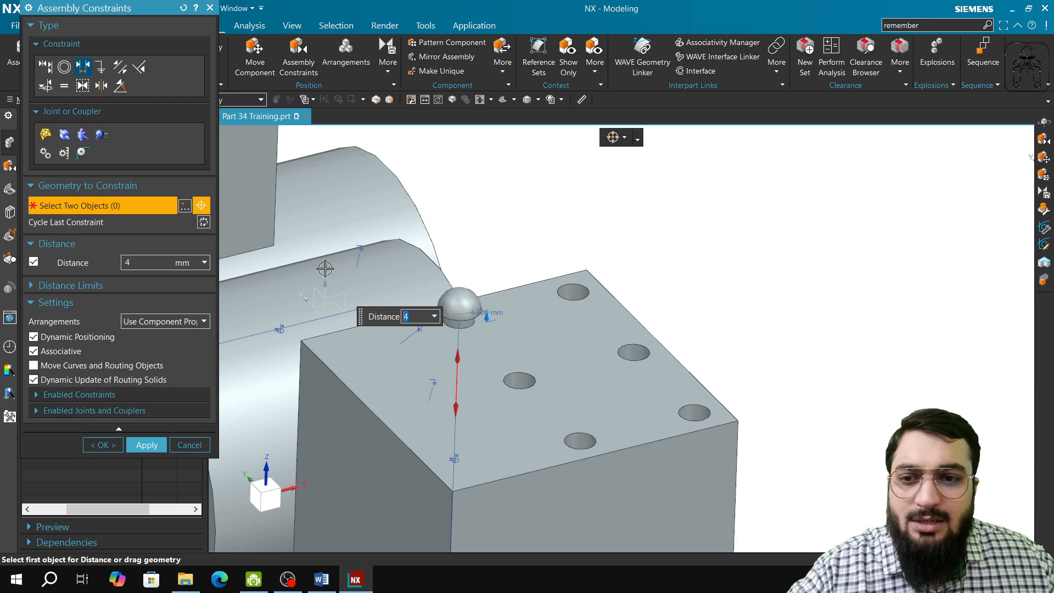
click(147, 444)
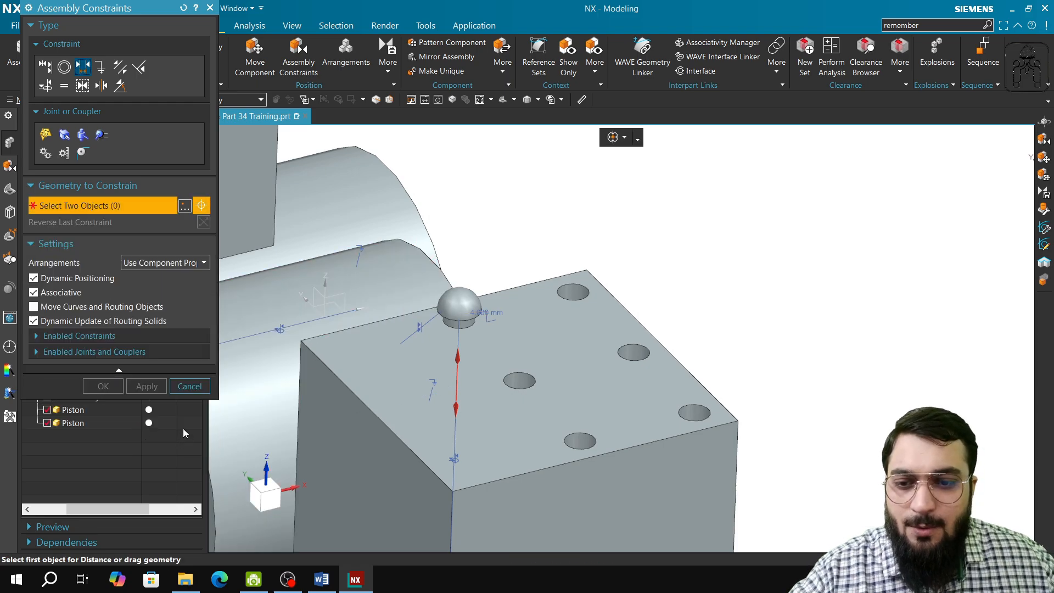
click(190, 386)
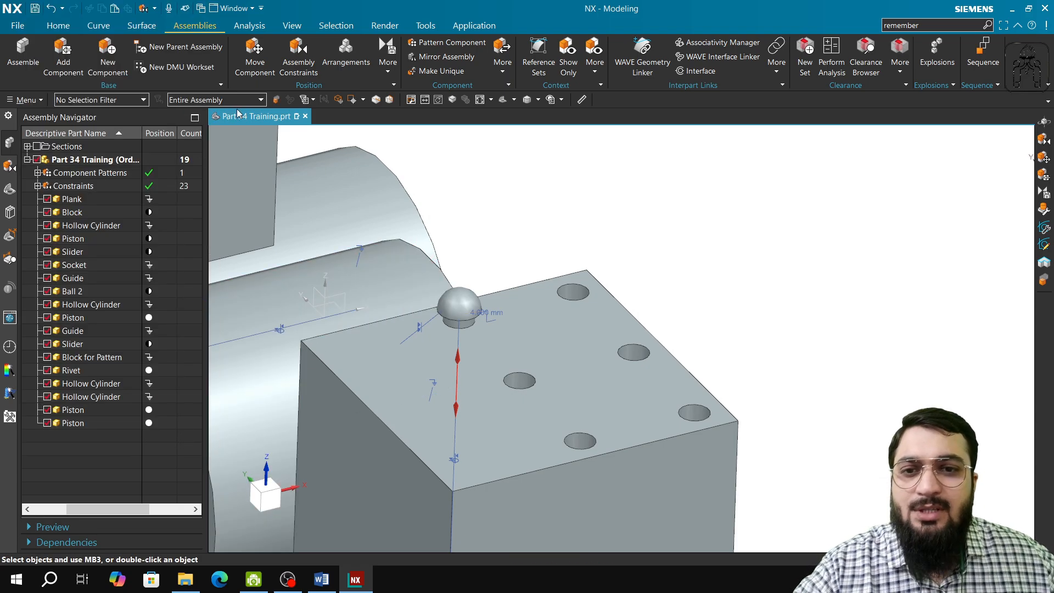
click(960, 27)
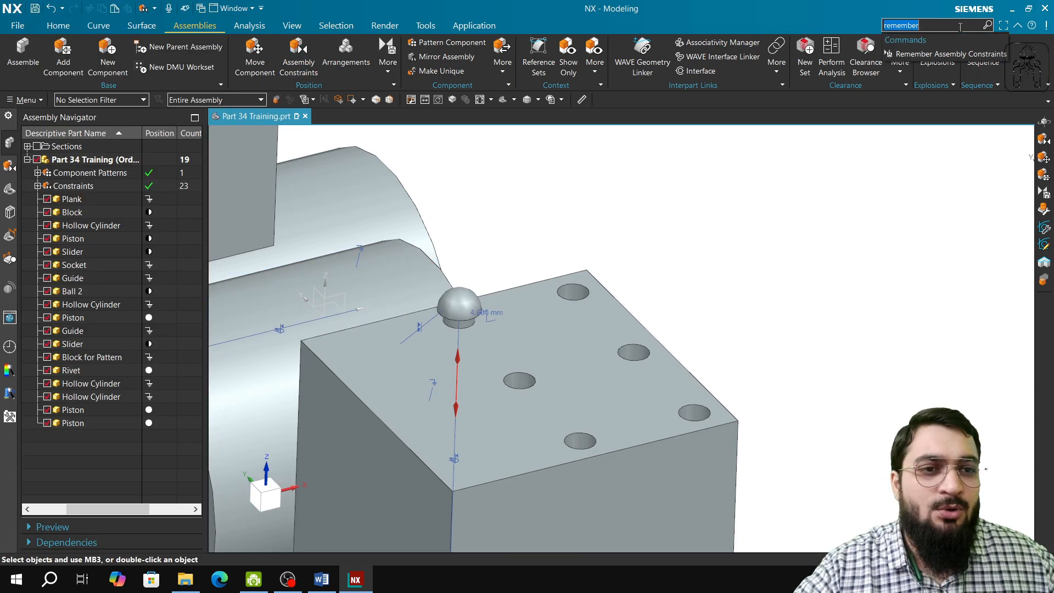
click(968, 54)
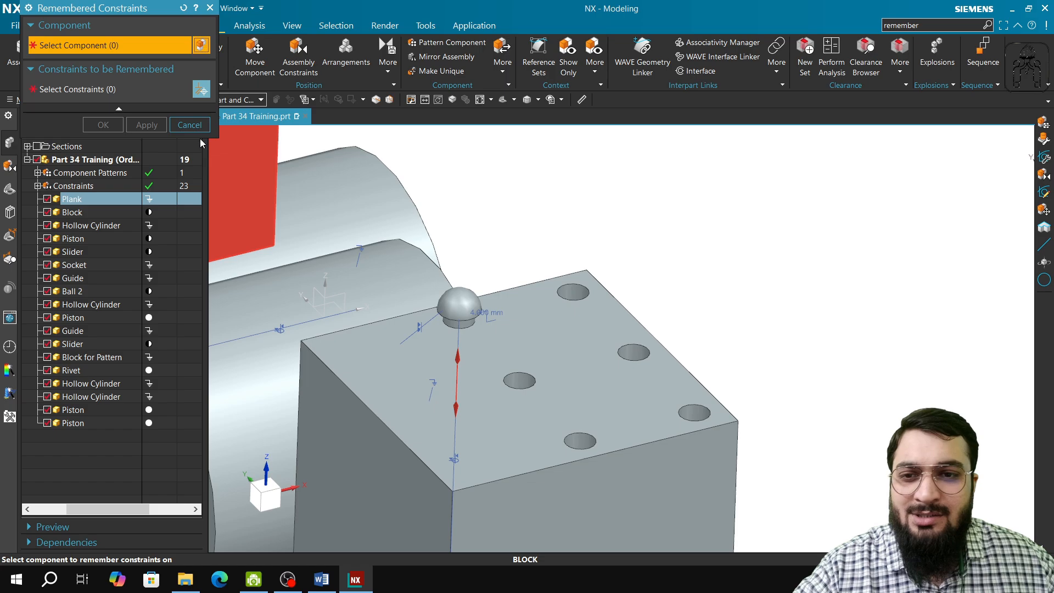
click(189, 124)
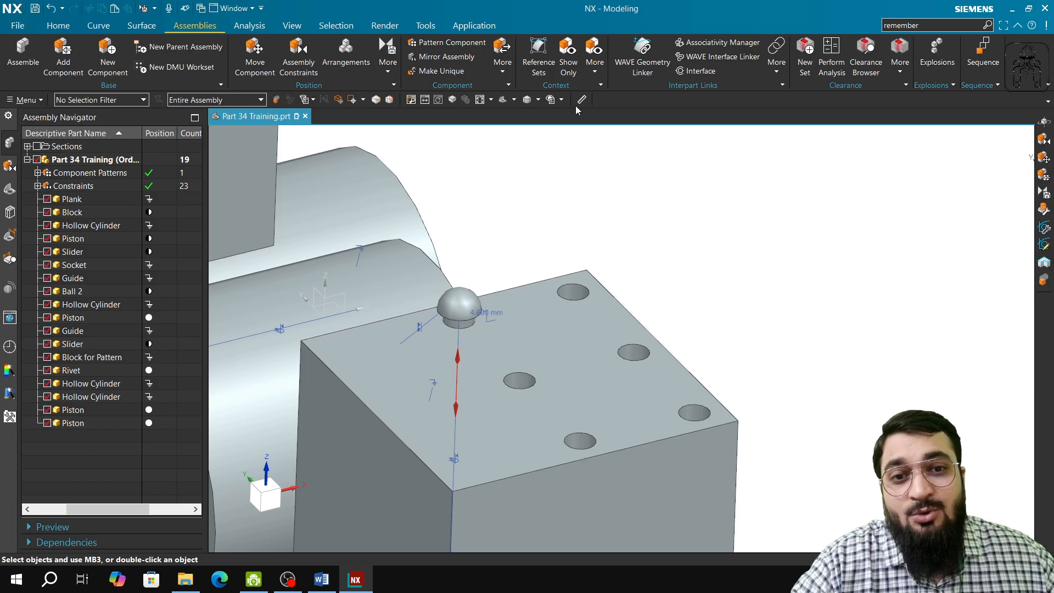
Try a linear component pattern of the rivet, with the first direction along the upper edge of Block for Pattern.
click(472, 43)
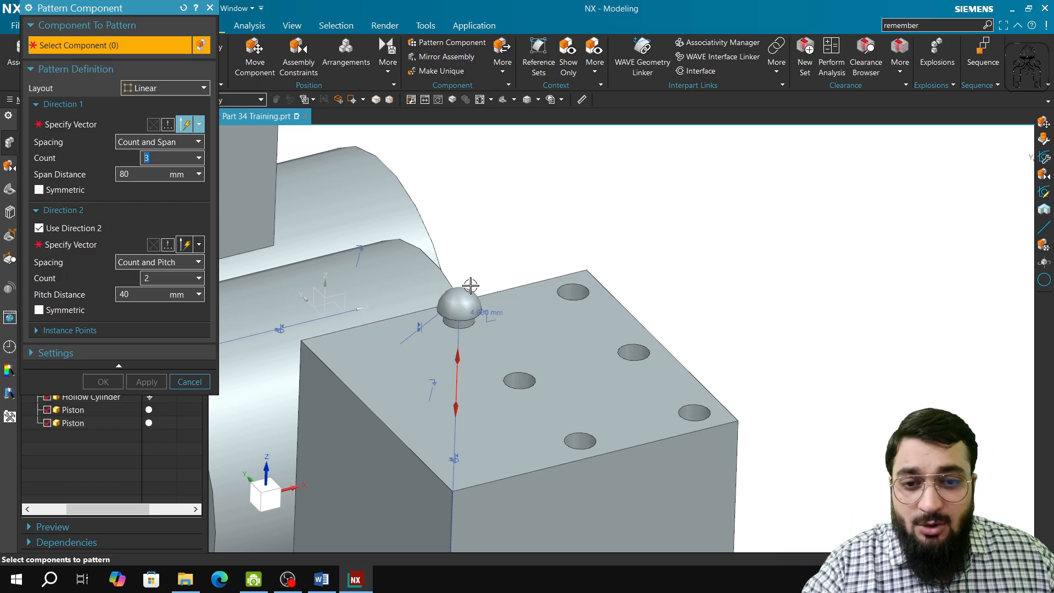
click(465, 308)
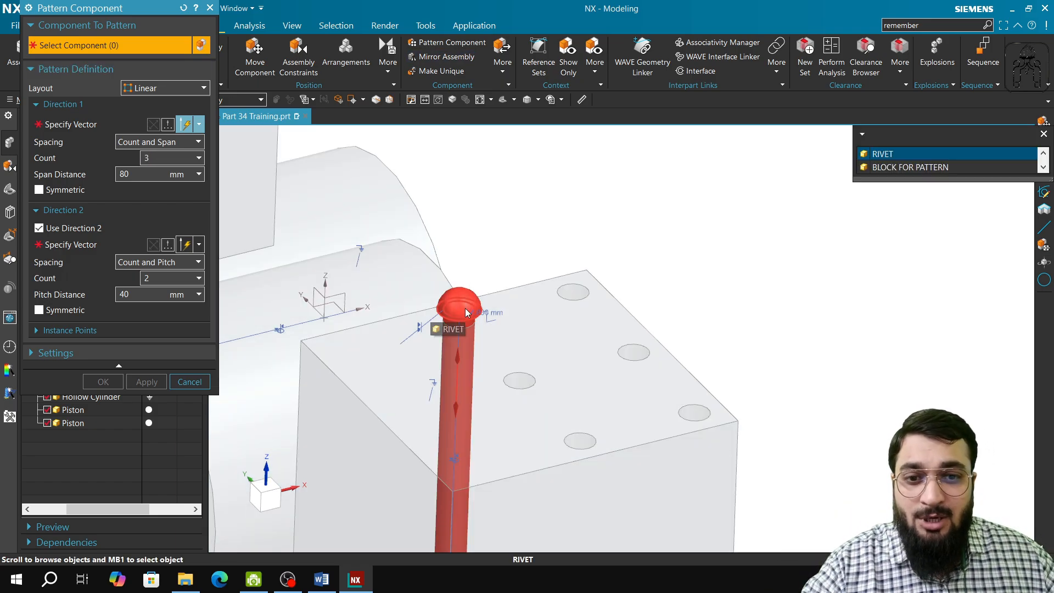
click(892, 154)
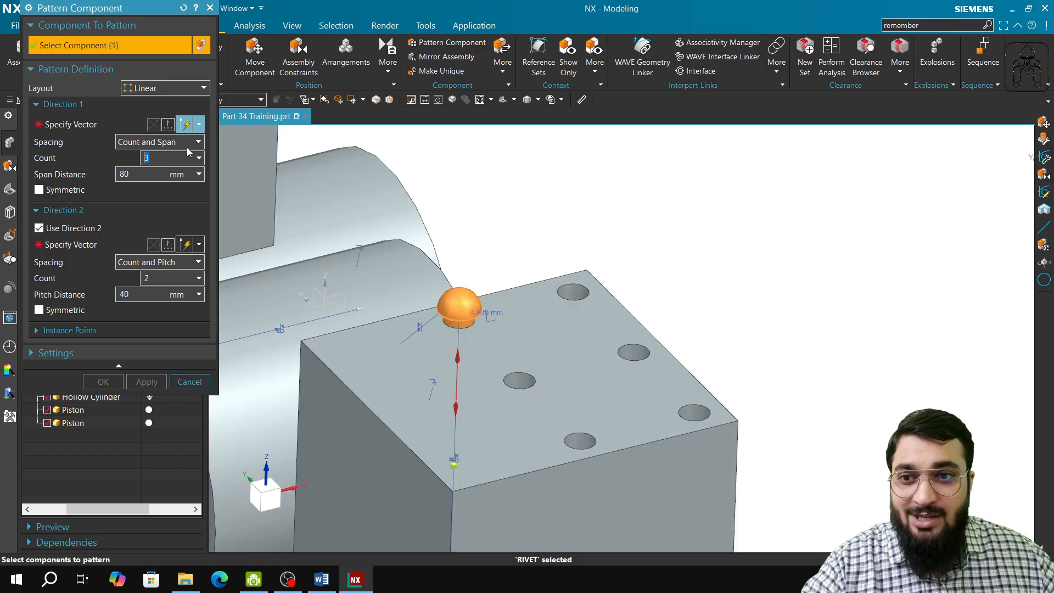
click(87, 126)
click(160, 88)
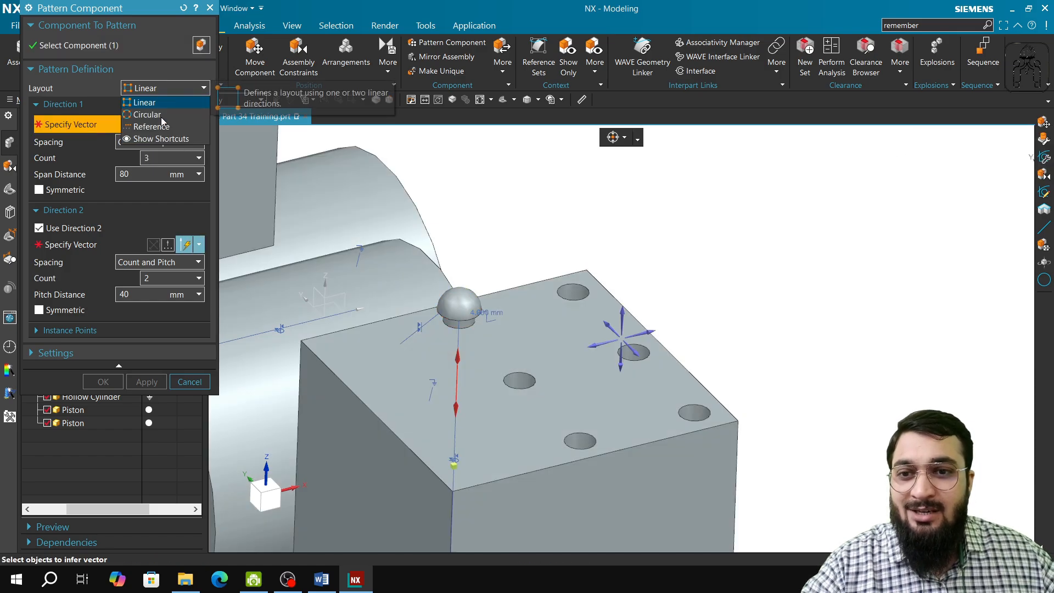
click(163, 114)
click(161, 89)
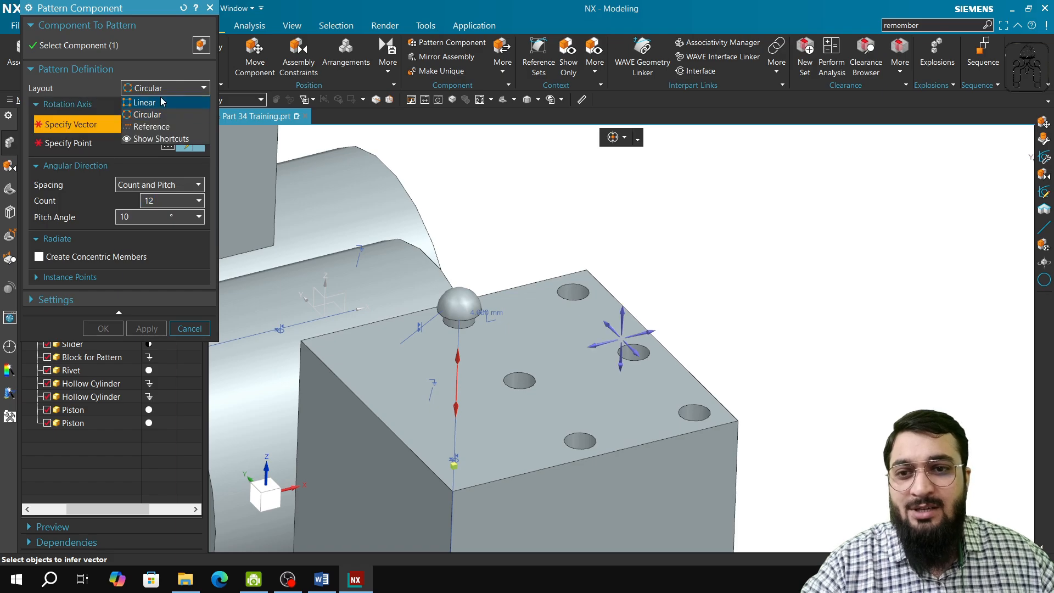
click(162, 101)
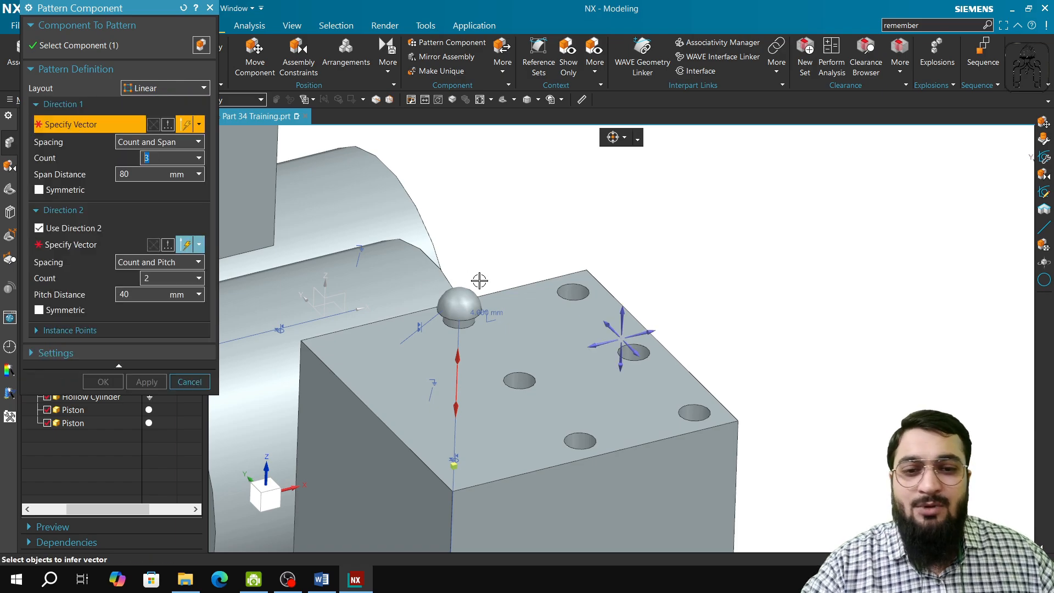
click(383, 318)
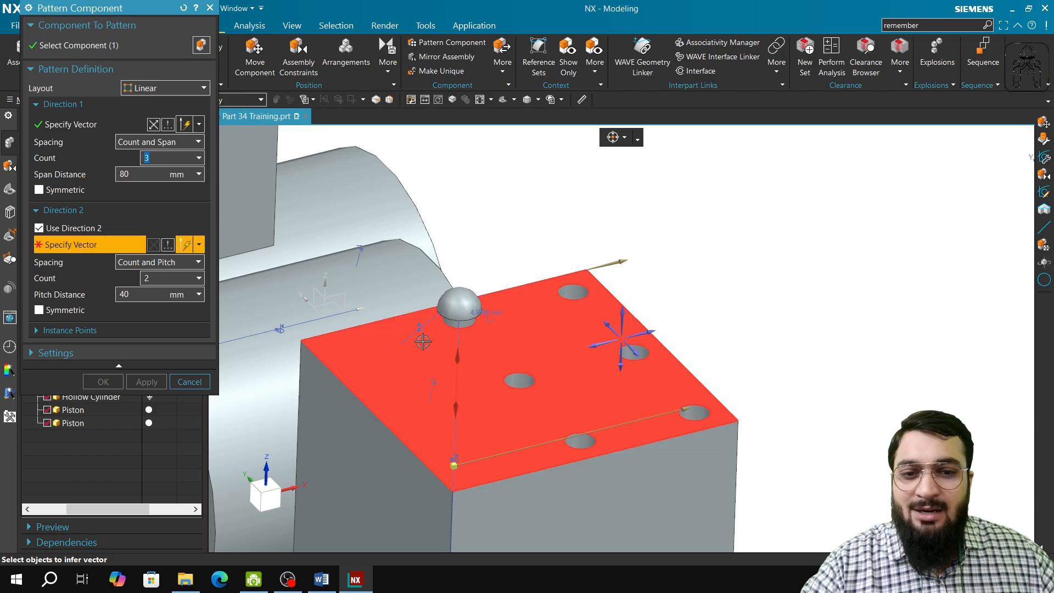
scroll(423, 343, down, 2)
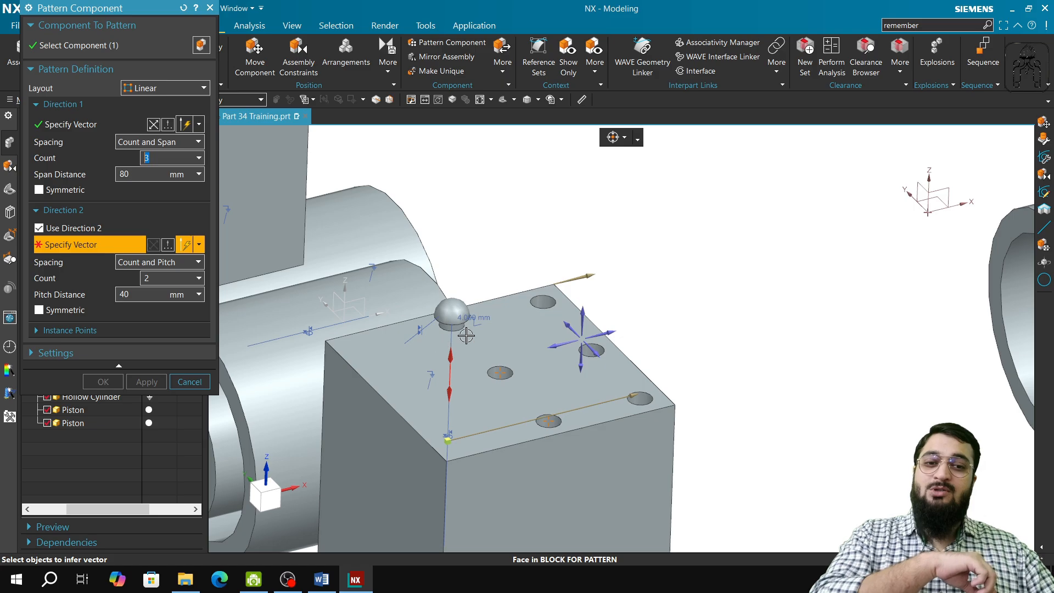
scroll(484, 329, down, 1)
scroll(495, 329, up, 3)
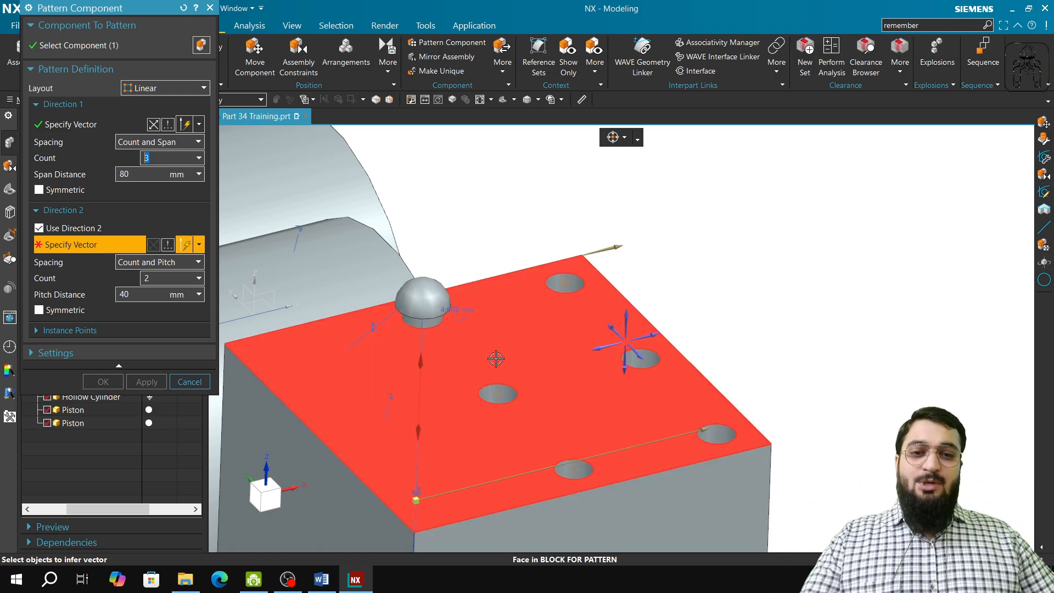
click(187, 381)
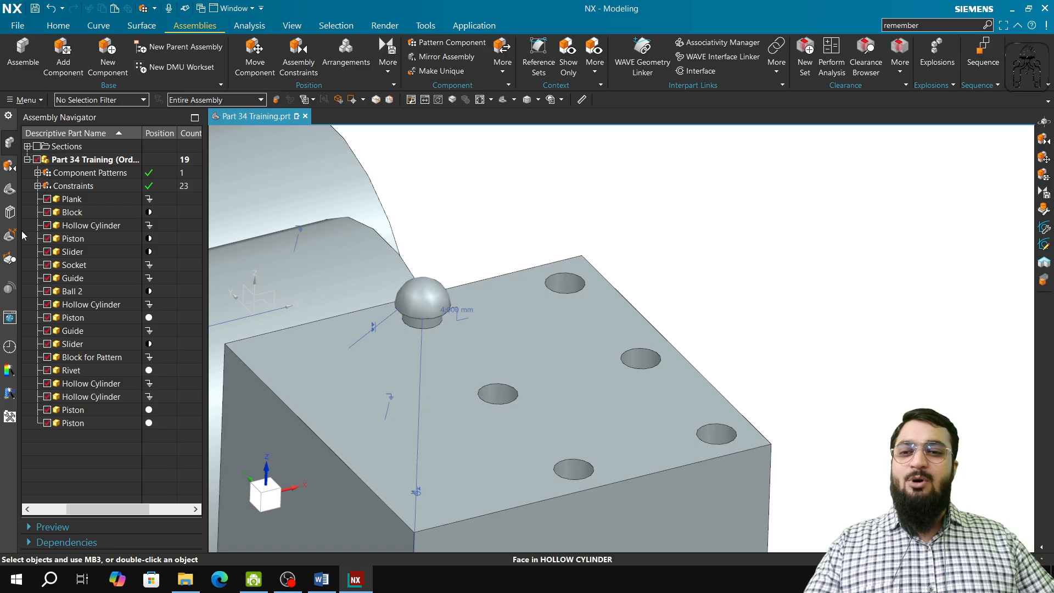
Highlight SKETCH_004 and SKETCH_005 in the model history and examine the underside of Block for Pattern to locate their curves.
click(11, 198)
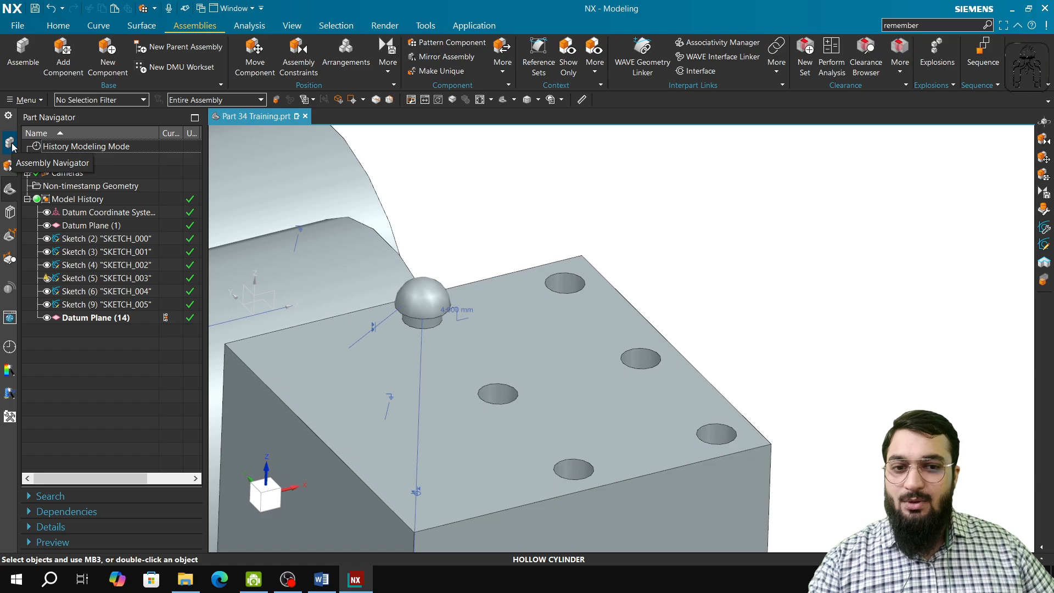
click(10, 143)
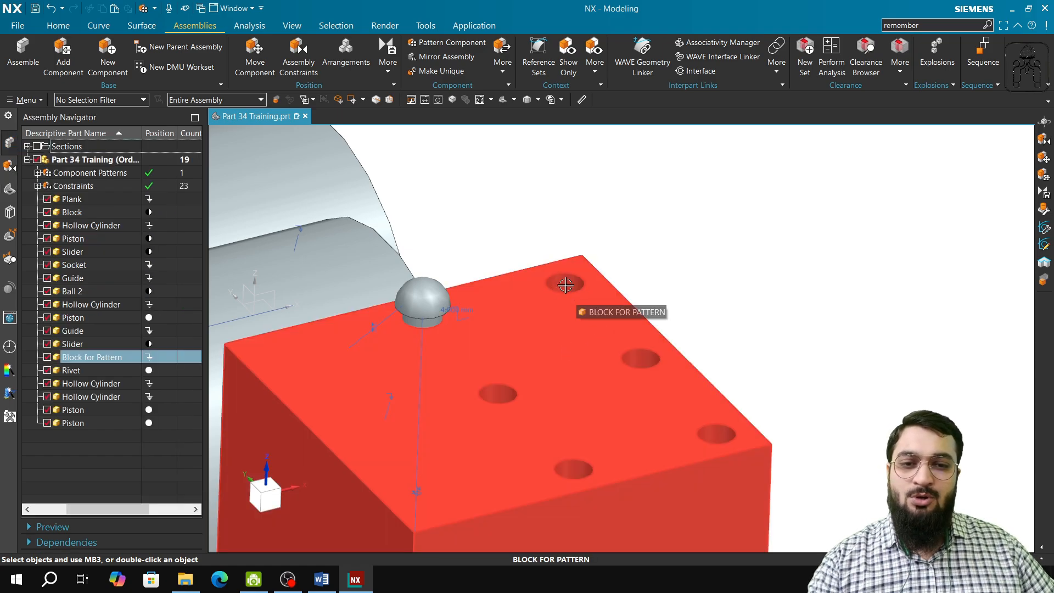
click(9, 191)
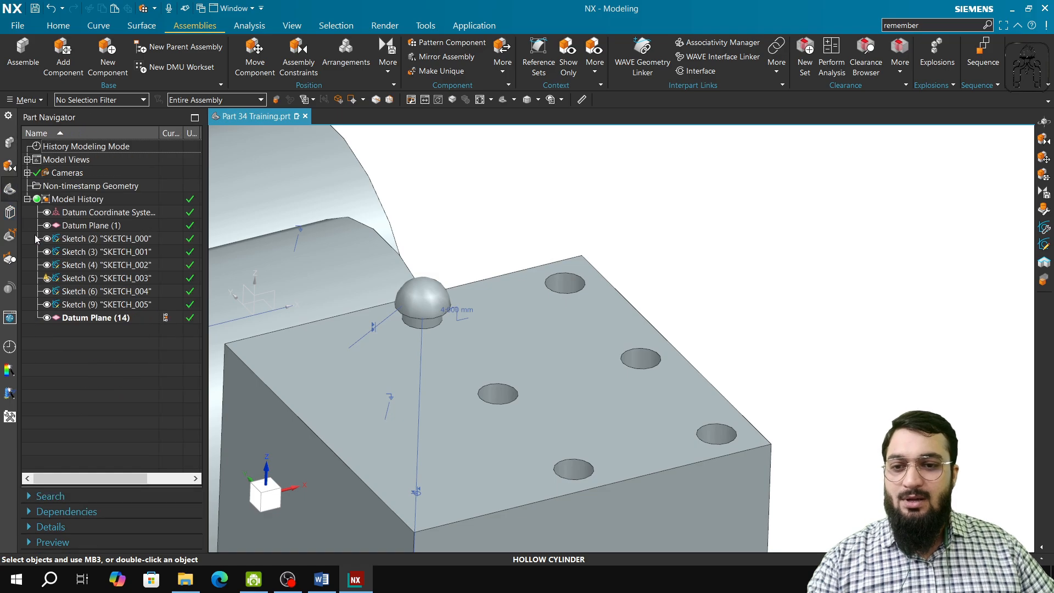
click(88, 295)
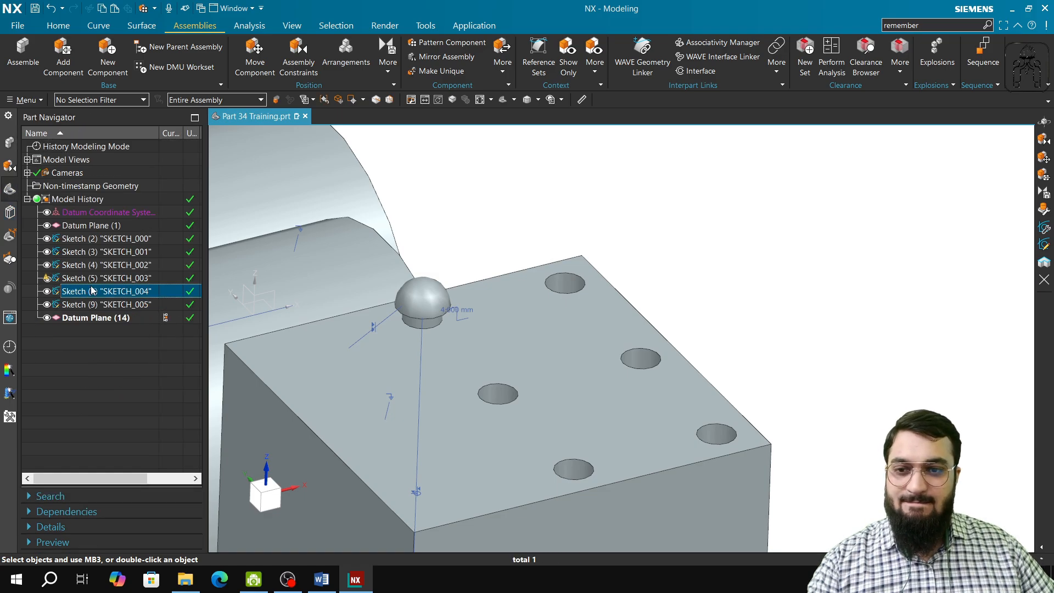
scroll(335, 386, down, 5)
middle_drag(468, 508, 474, 423)
shift+middle_drag(474, 230, 484, 500)
scroll(384, 254, up, 3)
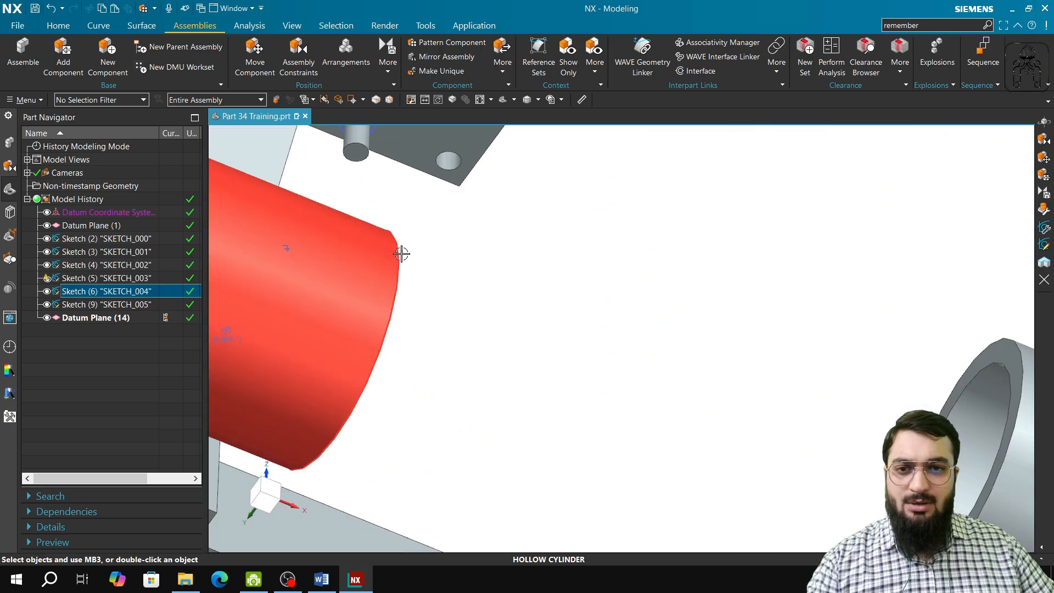
shift+middle_drag(496, 337, 523, 508)
ctrl+click(93, 304)
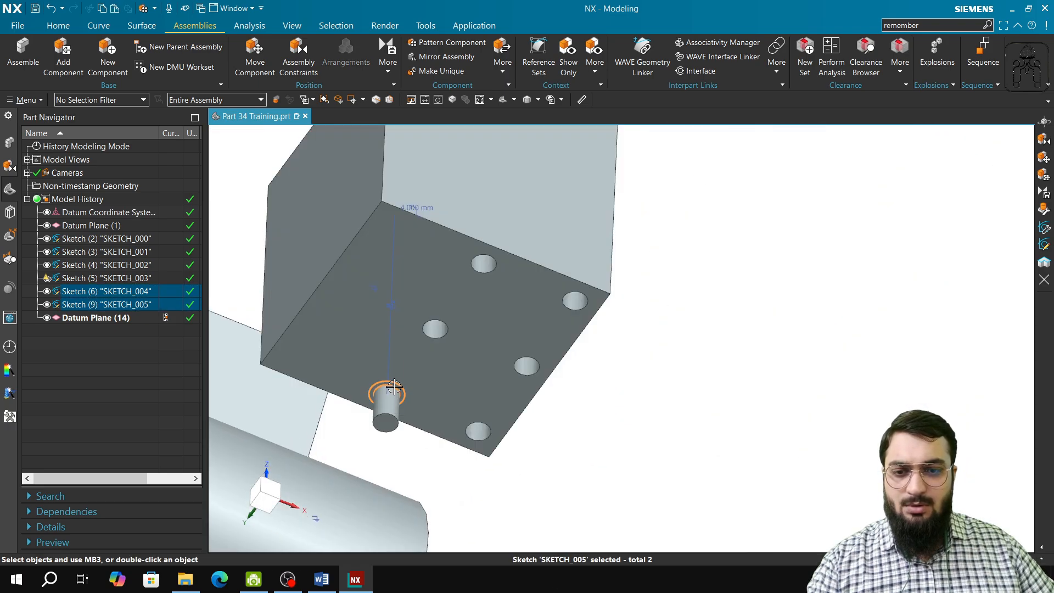
Open SKETCH_005 to inspect its circles and dimensions, and finish the sketch without editing it.
click(99, 305)
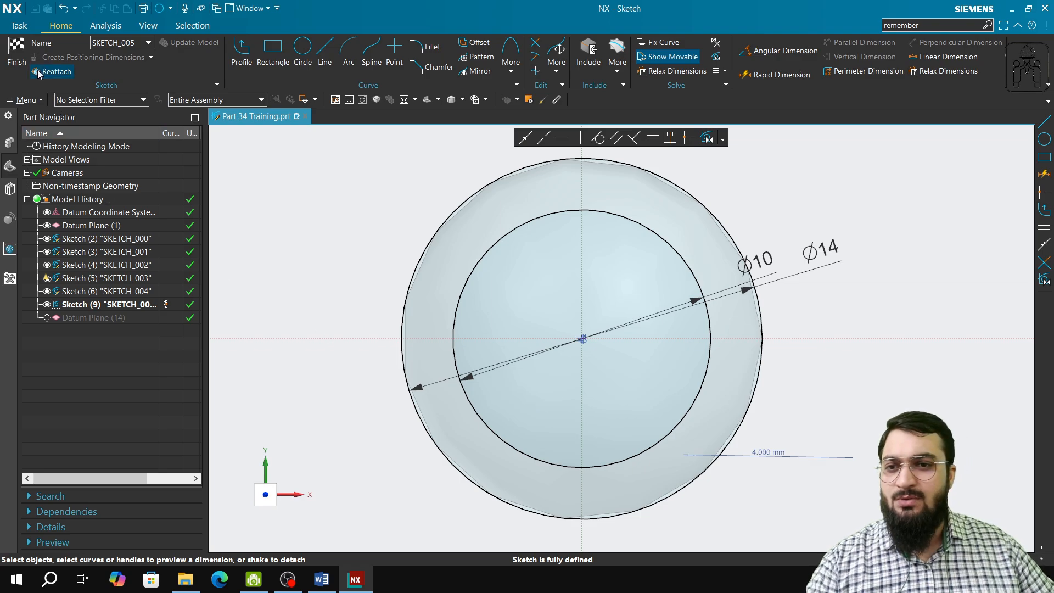
click(16, 54)
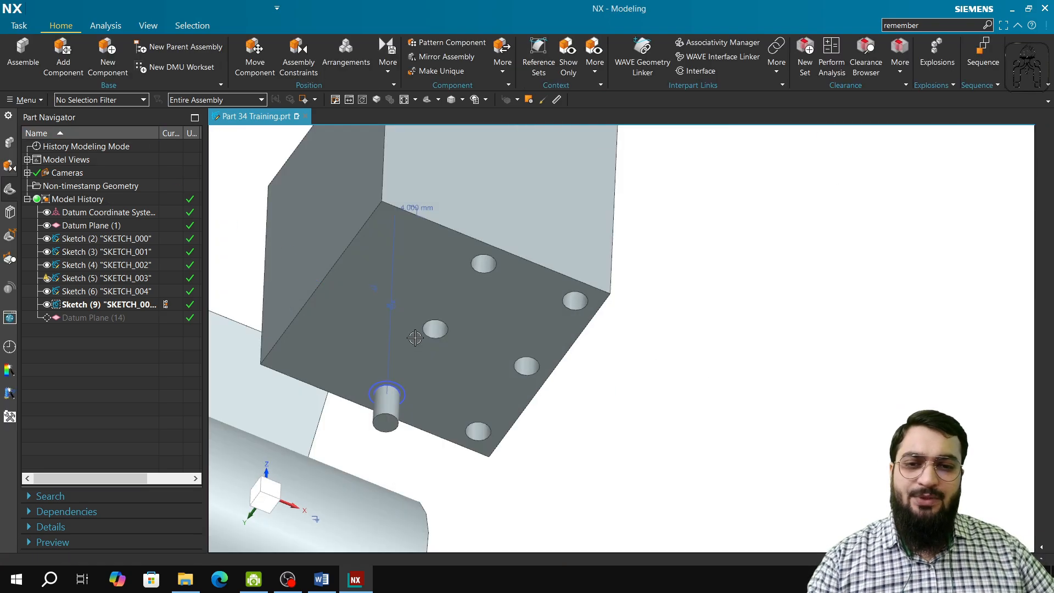
scroll(415, 335, down, 3)
mouse_move(428, 331)
middle_down()
mouse_move(434, 345)
mouse_move(400, 258)
middle_up()
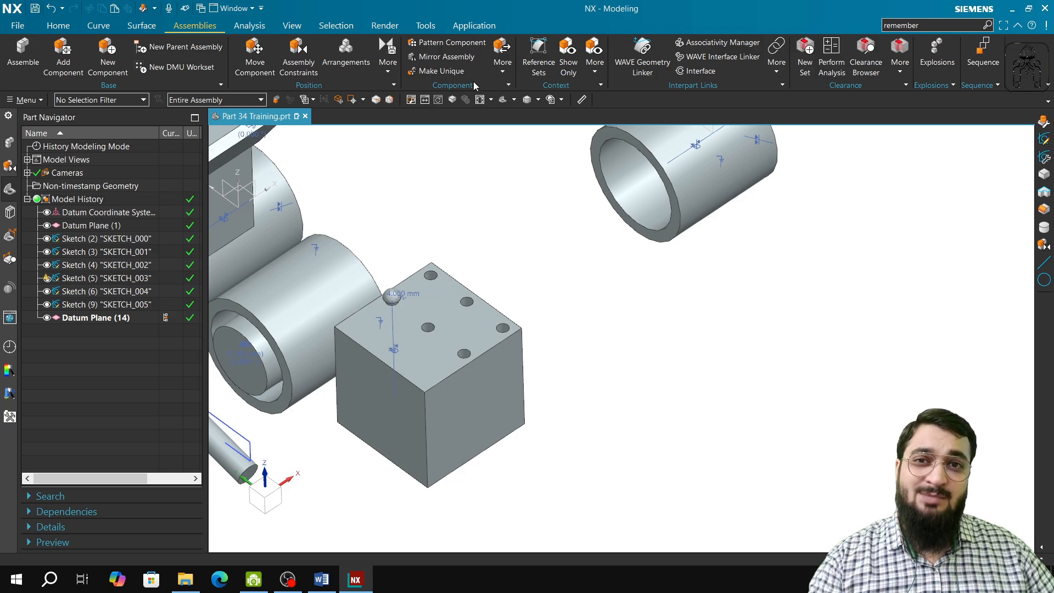
Start a linear component pattern of the rivet with Direction 1 along the block's upper edge, Count and Span spacing, count 2 and span distance 40 mm.
click(468, 48)
scroll(383, 305, up, 4)
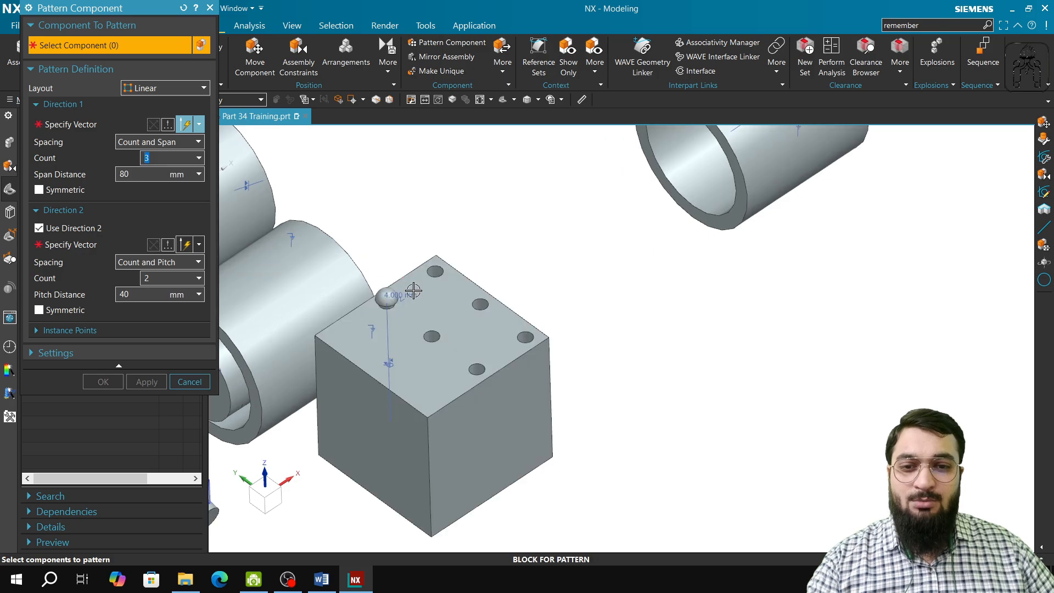
click(382, 305)
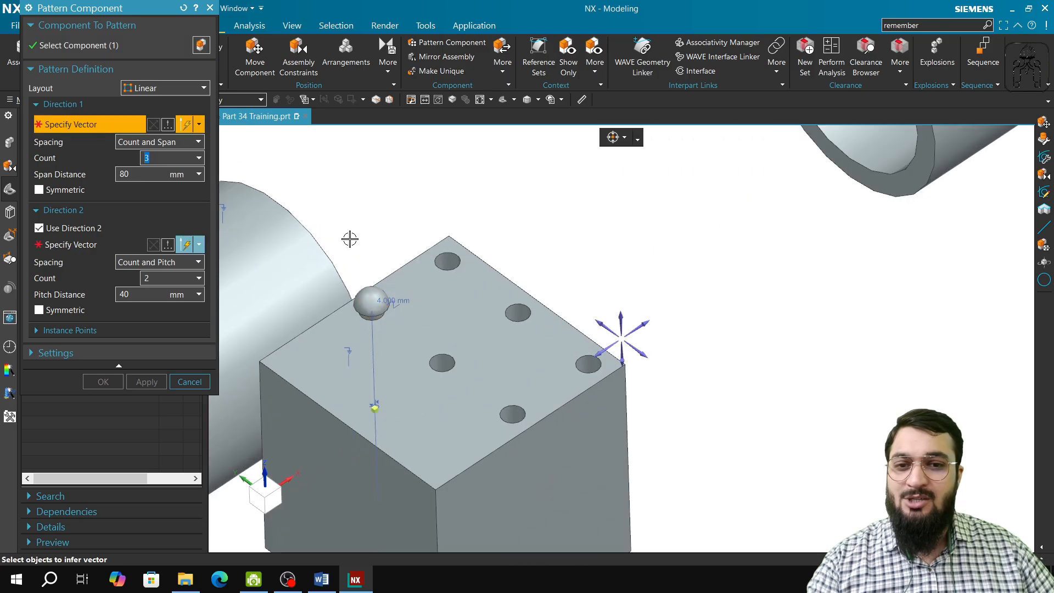
click(394, 271)
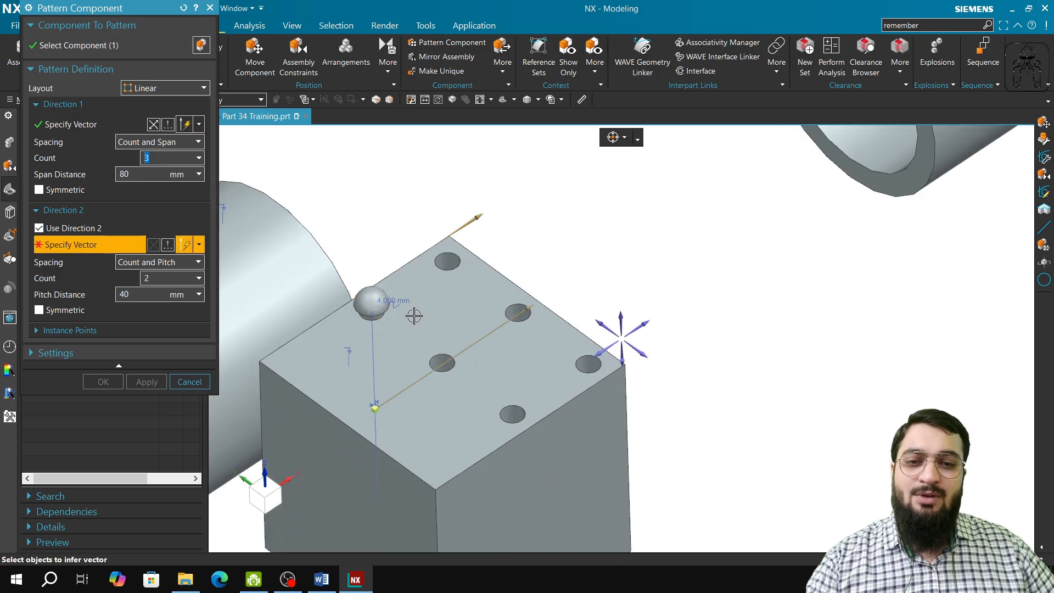
click(173, 144)
click(174, 144)
click(174, 159)
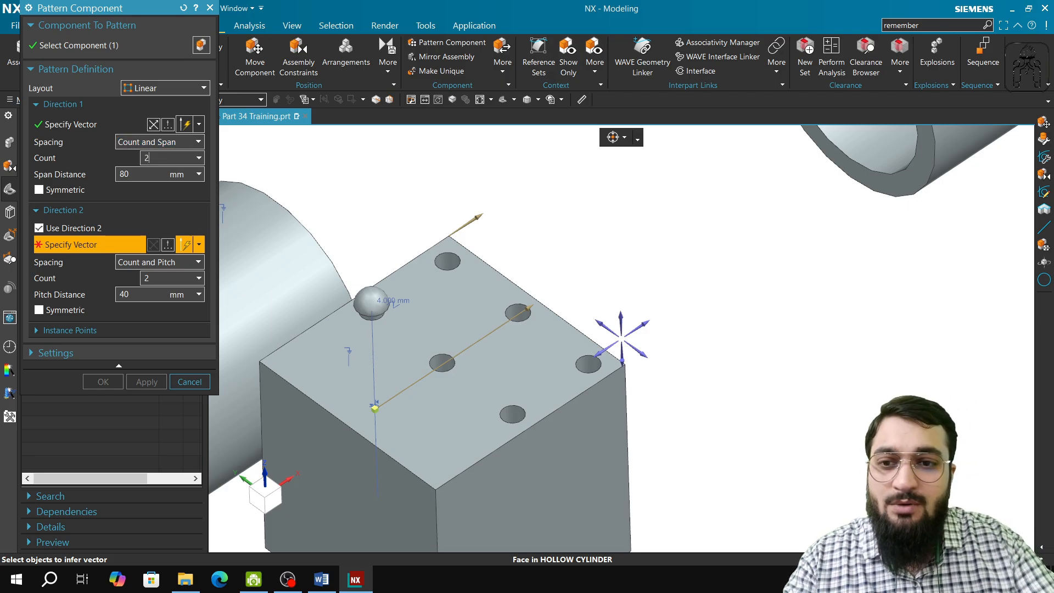
click(148, 176)
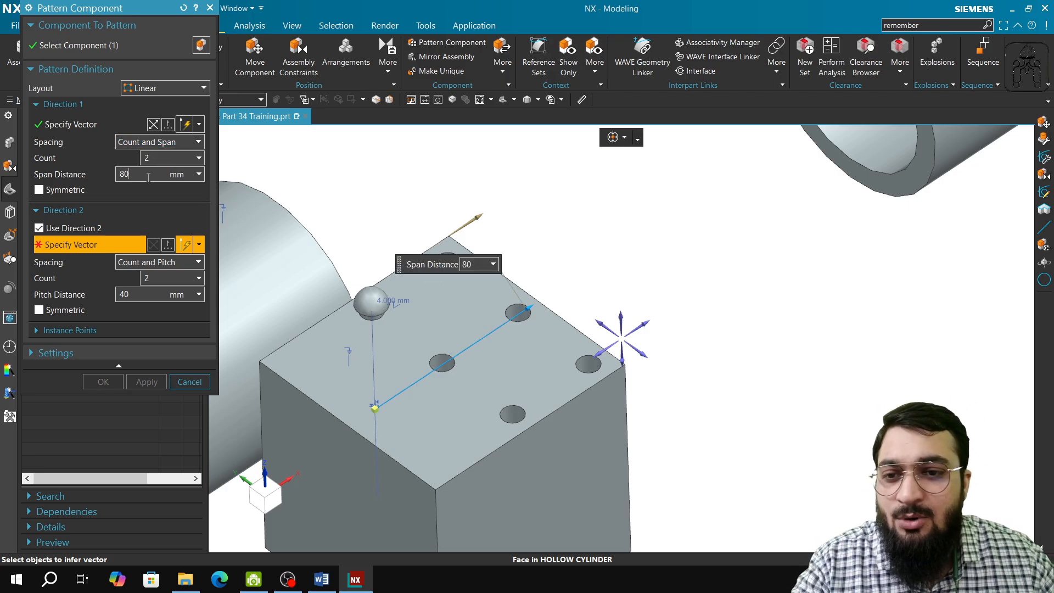
text(40)
key(Tab)
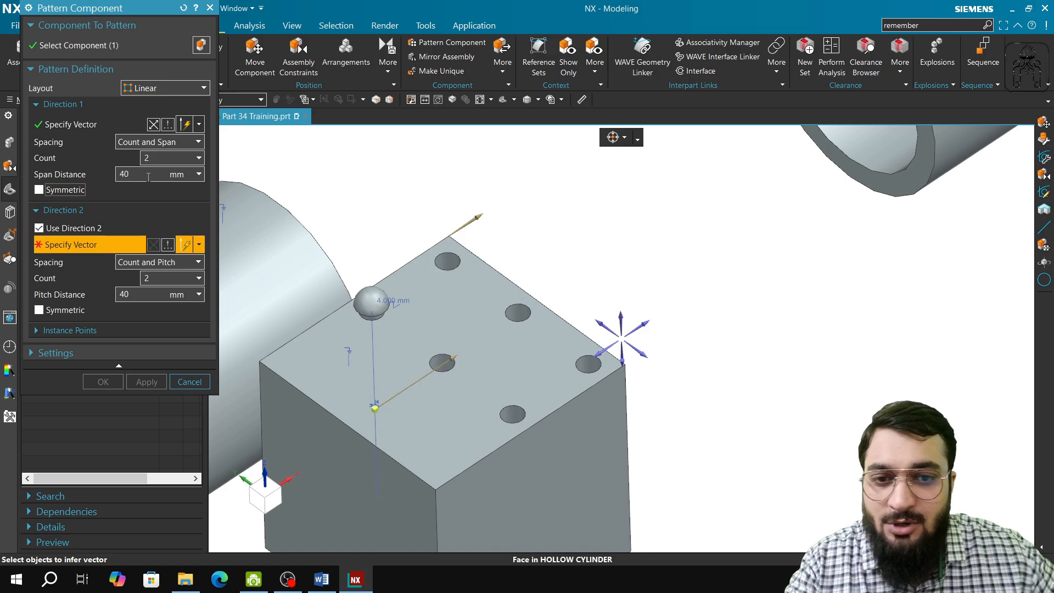
Define Direction 2 along the block's adjacent top edge with a count of 3 and Count and Span spacing.
mouse_move(368, 412)
middle_down()
mouse_move(351, 439)
mouse_move(363, 456)
mouse_move(384, 439)
mouse_move(370, 439)
mouse_move(368, 461)
mouse_move(381, 471)
mouse_move(369, 424)
mouse_move(357, 420)
middle_up()
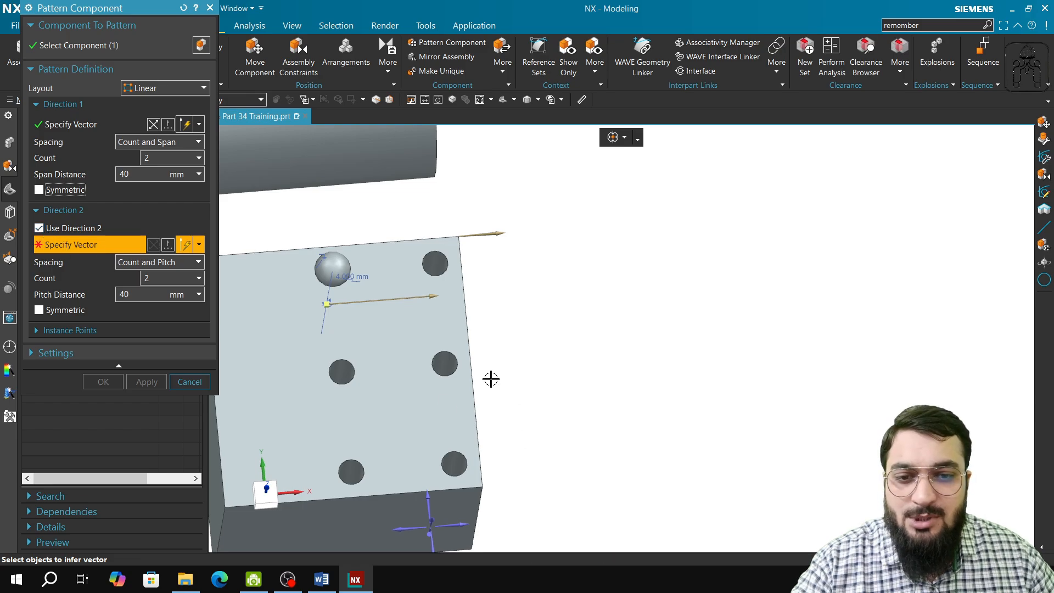
click(471, 369)
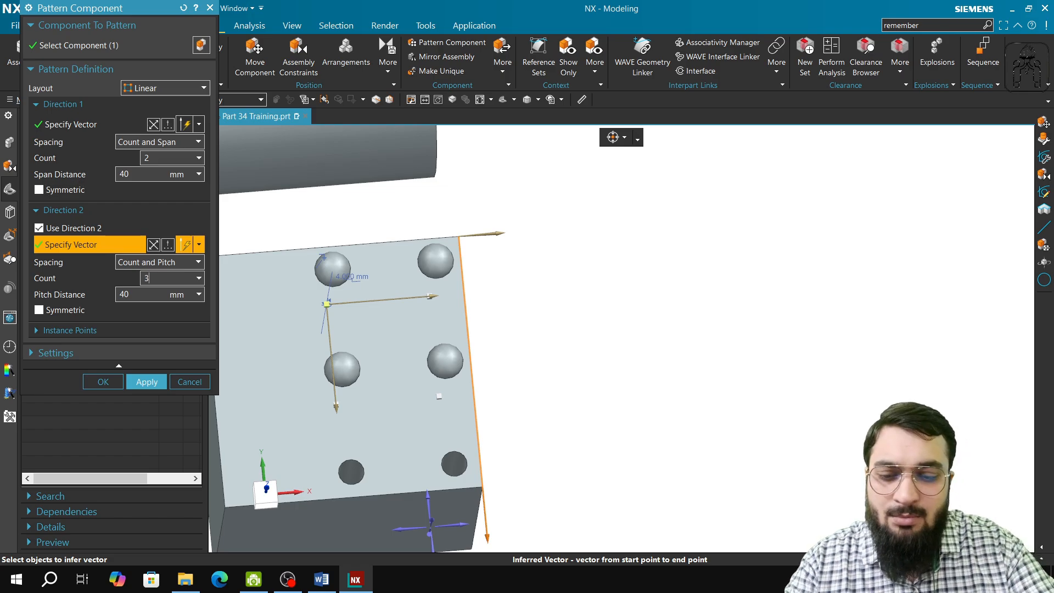
key(Tab)
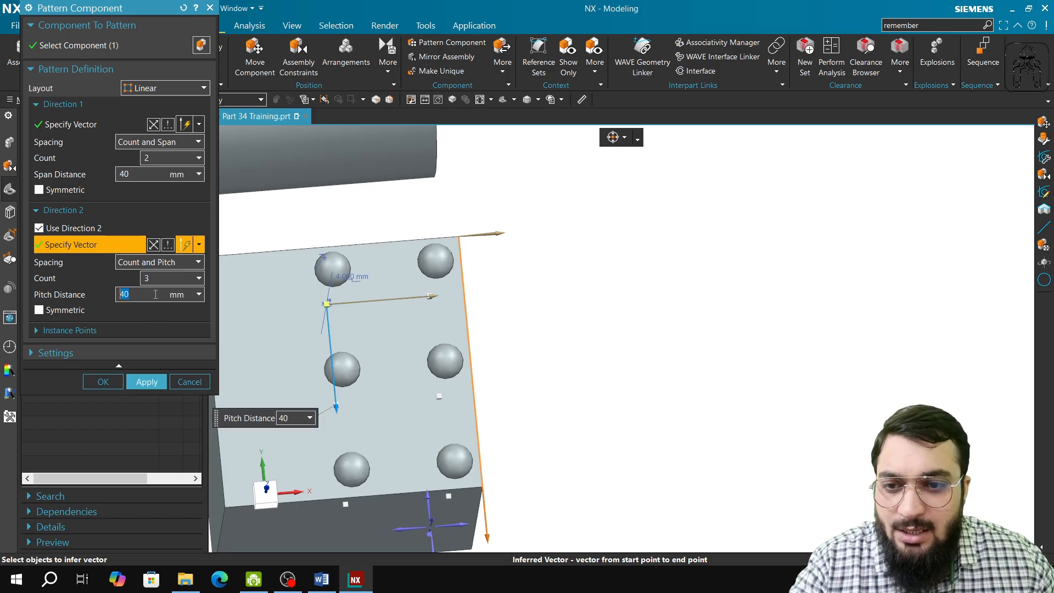
click(164, 263)
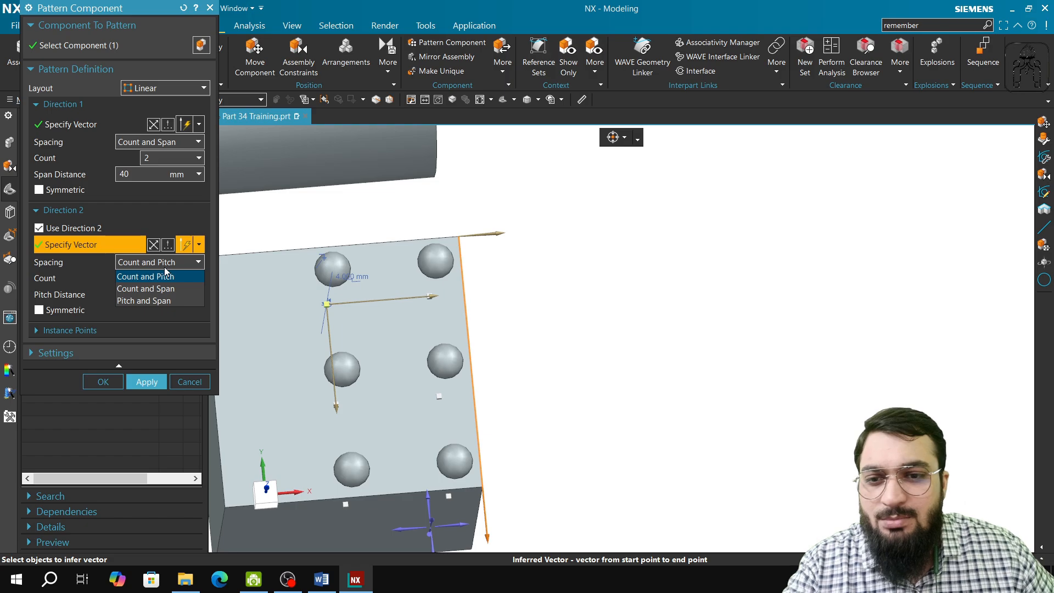
click(164, 288)
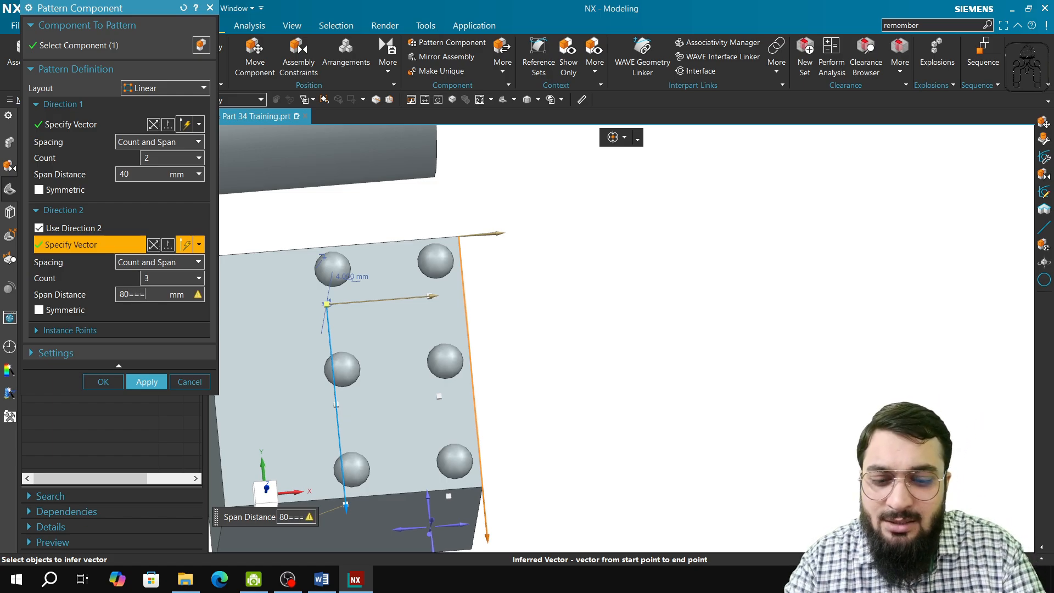
Try a span distance of 70 mm for Direction 2.
key(BackSpace)
key(BackSpace)
key(BackSpace)
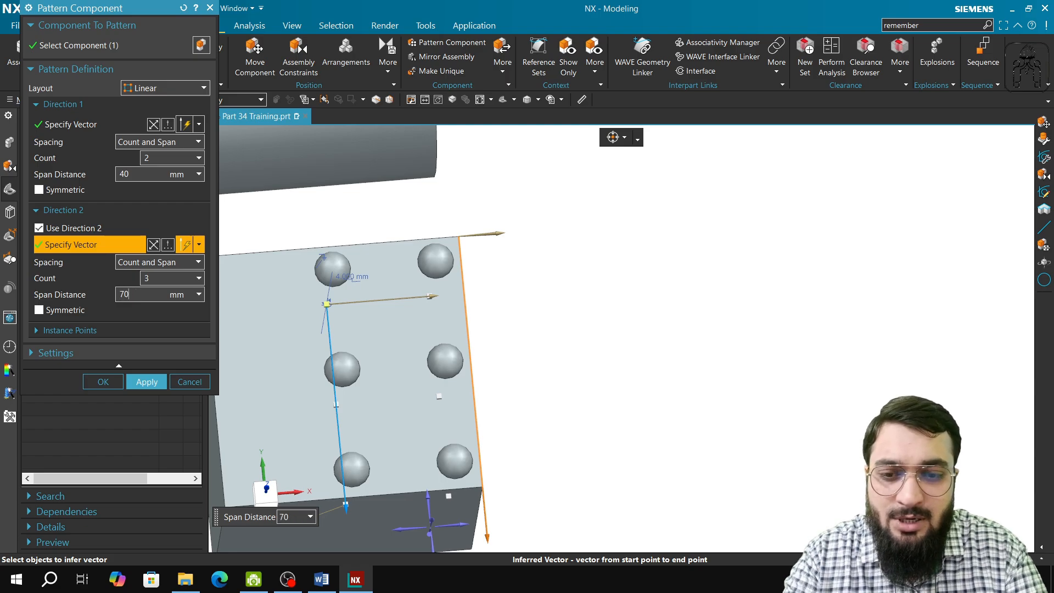
key(Tab)
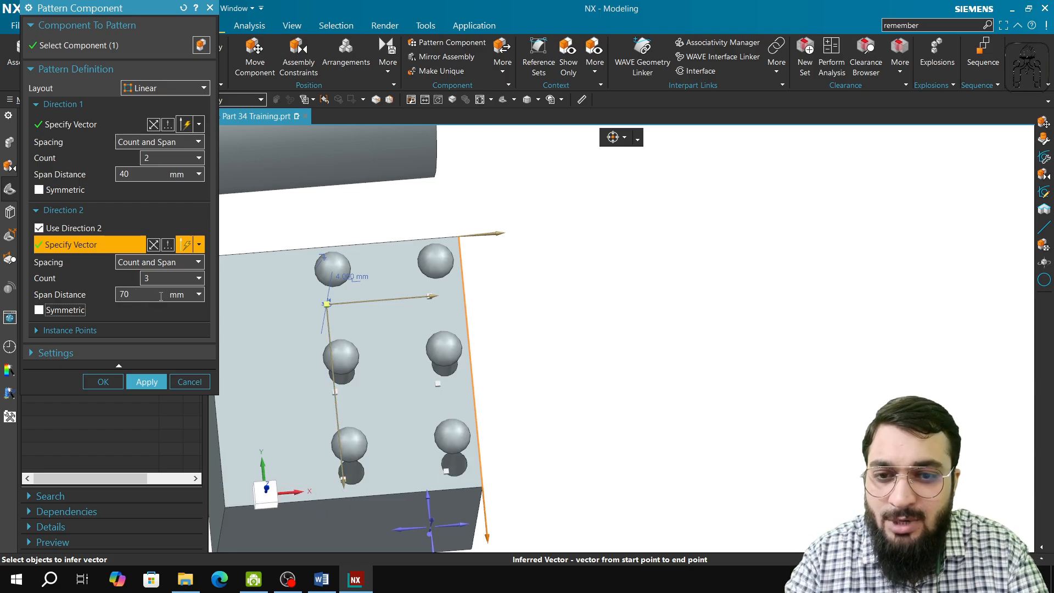
Set the Direction 2 span distance to 80 mm, apply the rivet pattern and finish patterning.
click(163, 297)
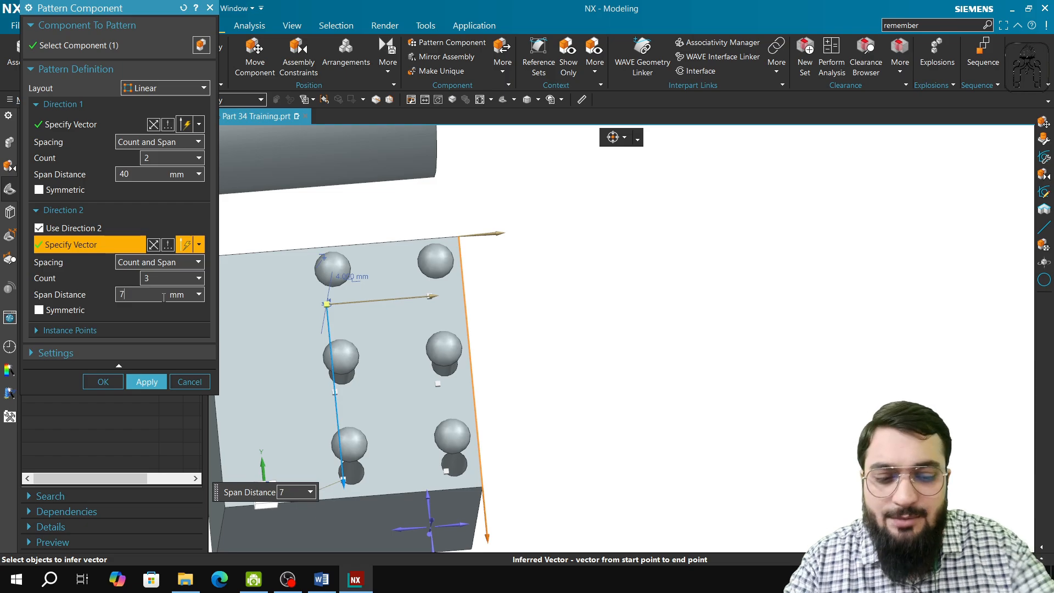
key(Tab)
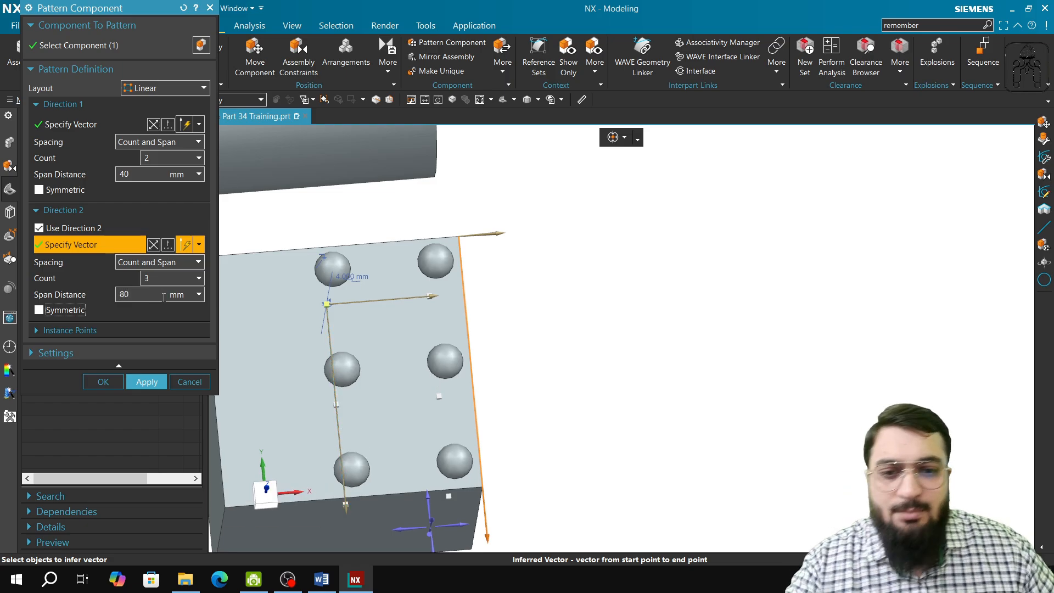
click(146, 382)
click(188, 381)
Try to move the original rivet upward with Move Component using Dynamic motion, and discard the changes.
middle_drag(369, 444, 510, 439)
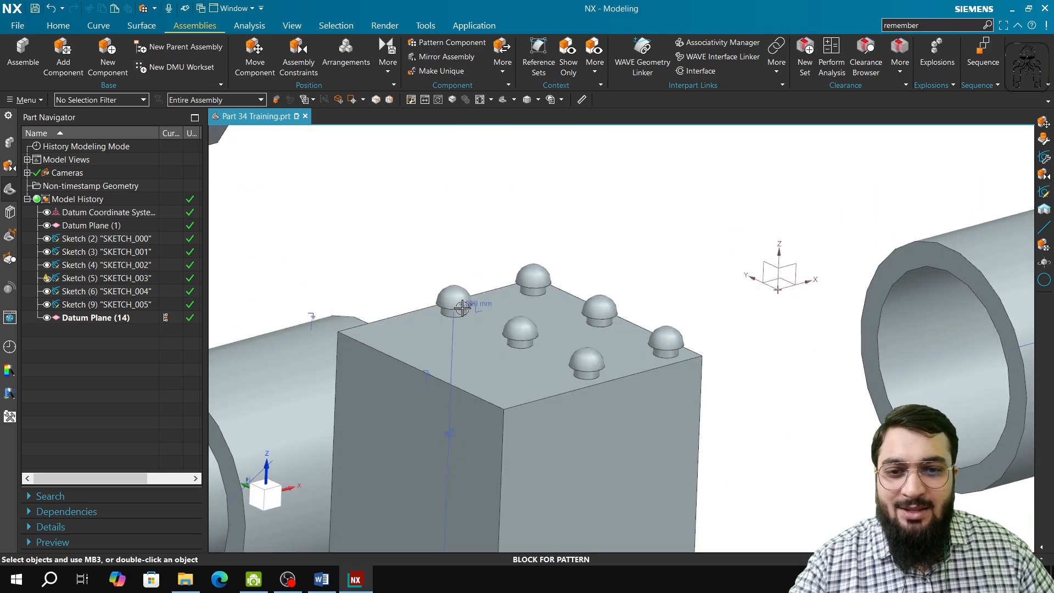
click(255, 58)
click(446, 301)
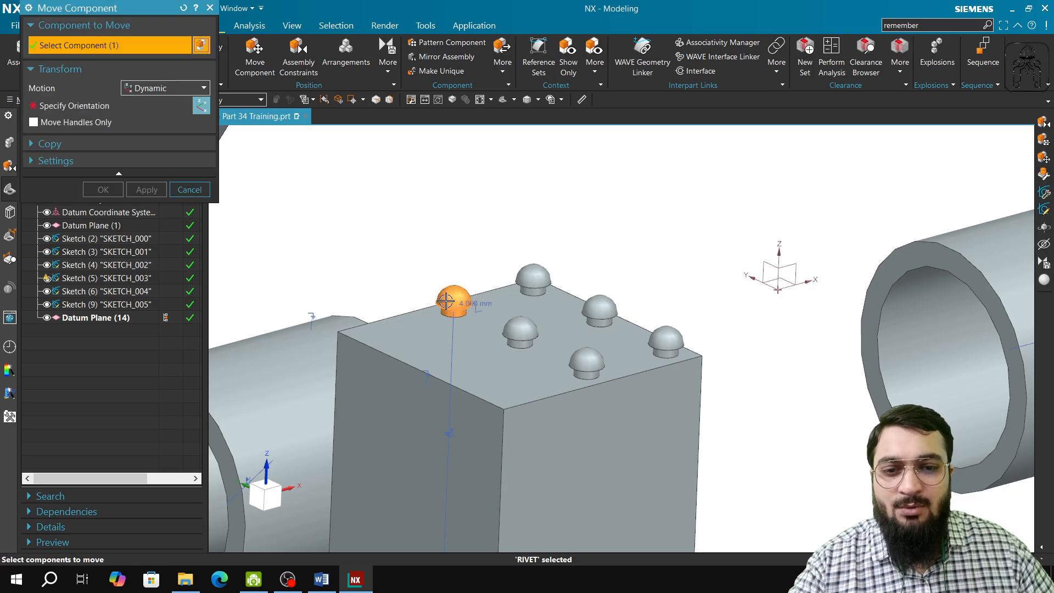
click(109, 105)
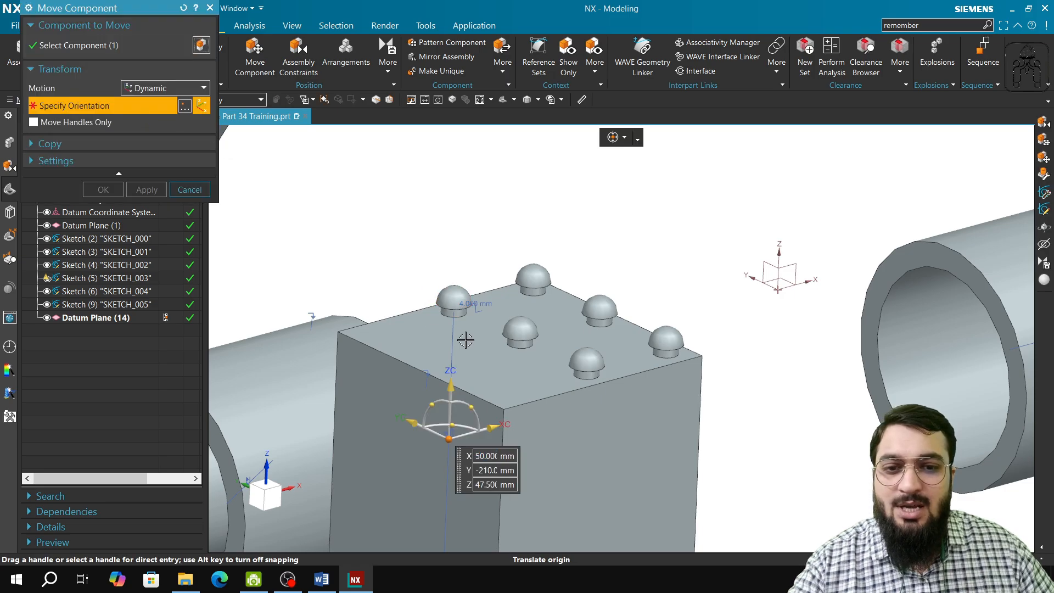
drag(449, 439, 445, 403)
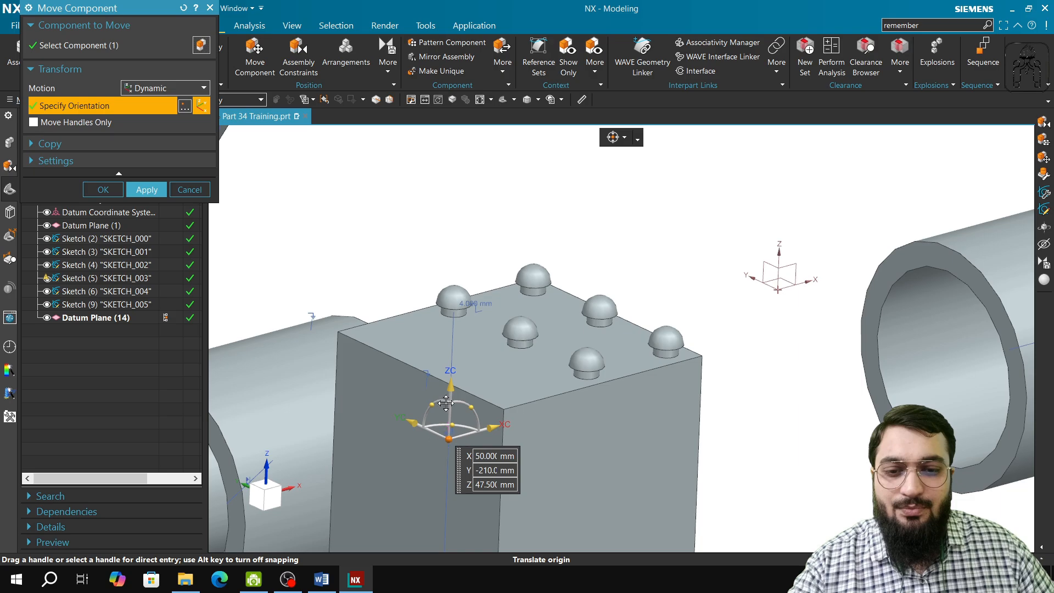
click(459, 342)
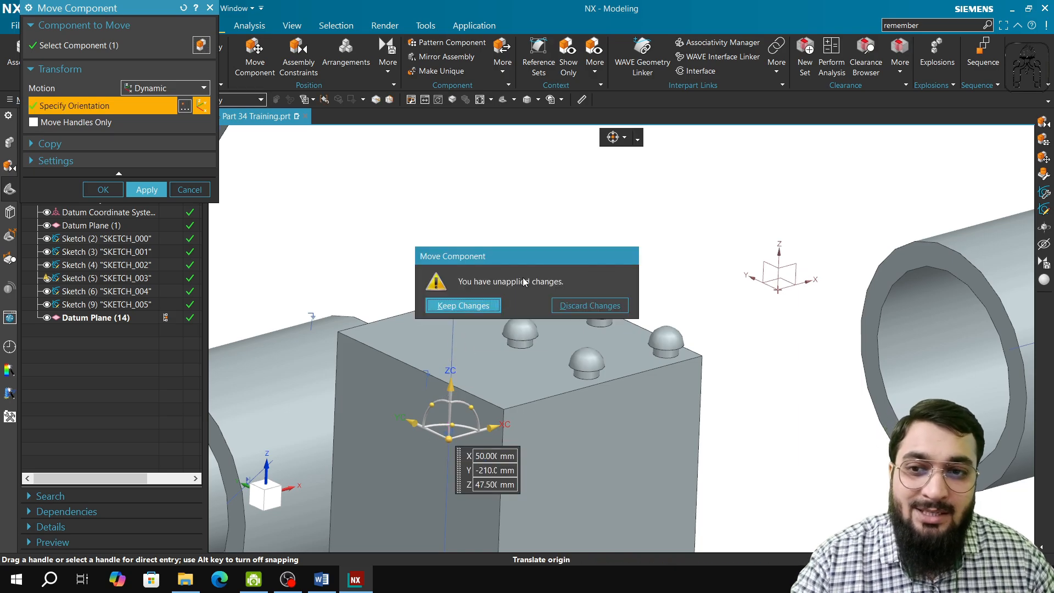
click(613, 306)
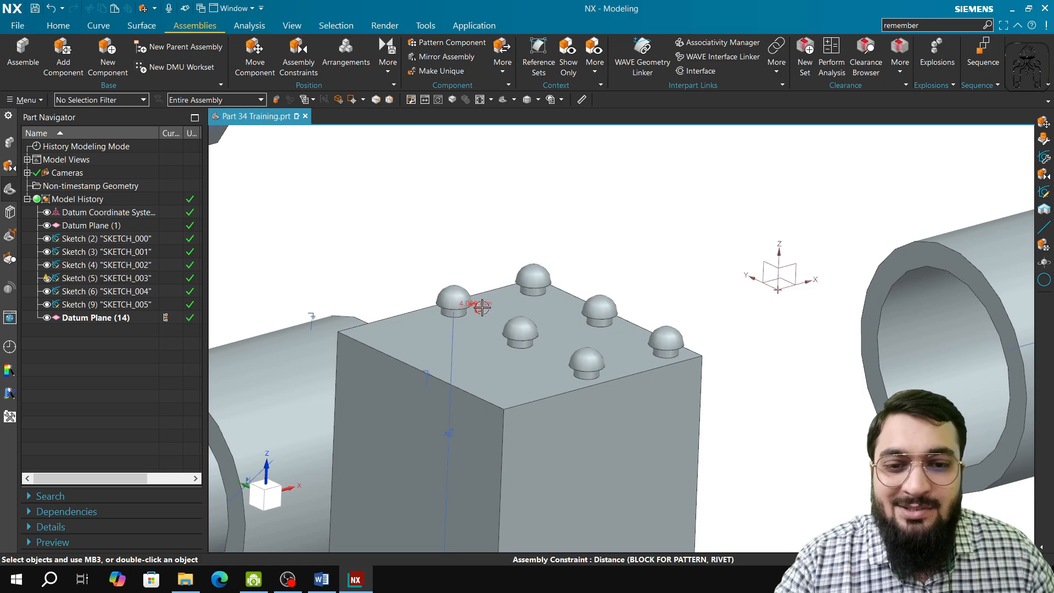
Try moving the original rivet upward out of its hole with its 4 mm Distance constraint temporarily deleted.
click(480, 357)
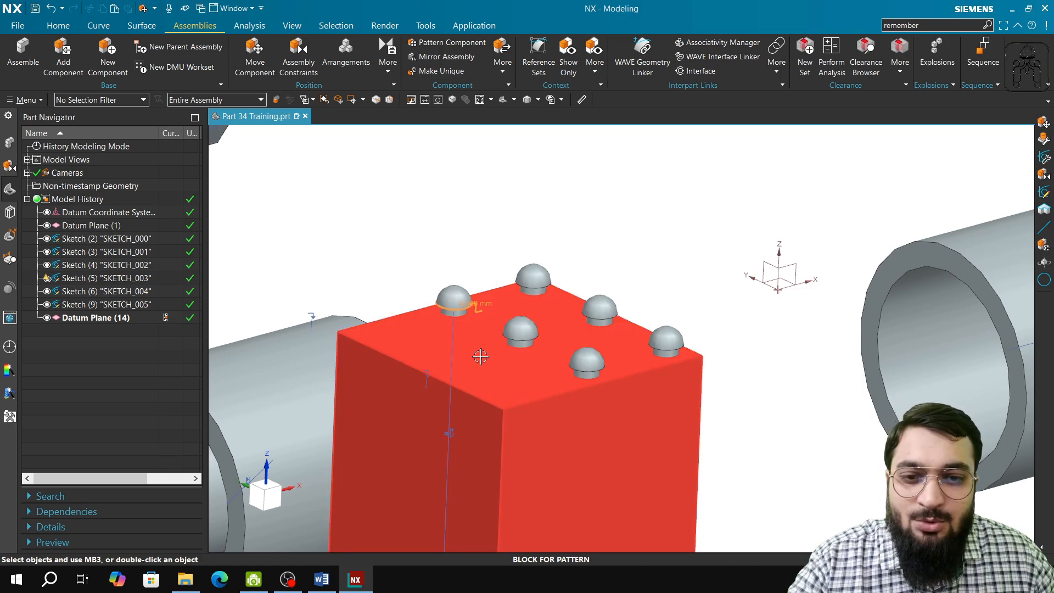
key(Escape)
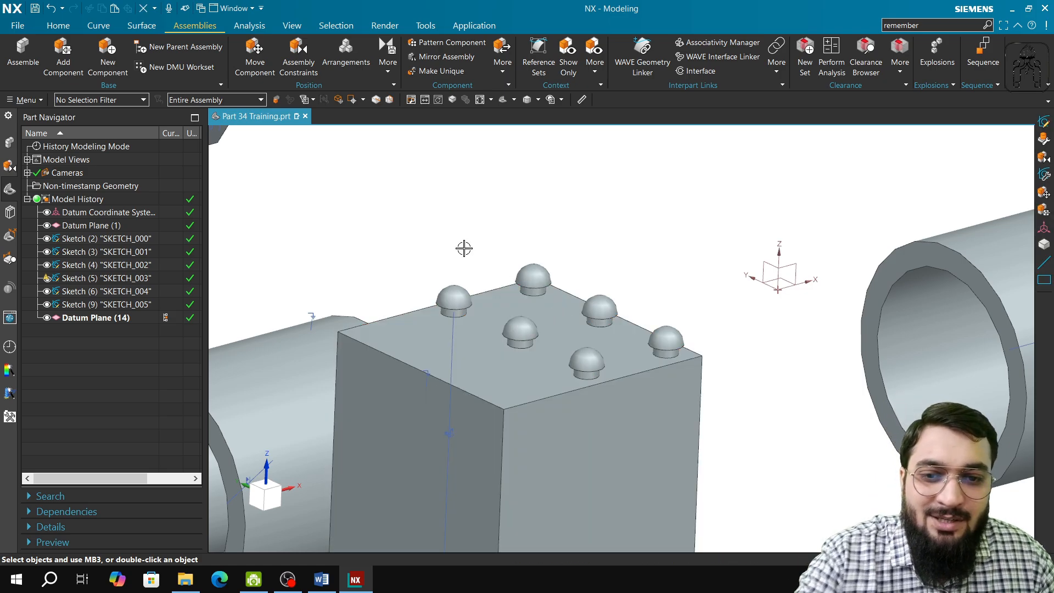
click(255, 55)
click(446, 304)
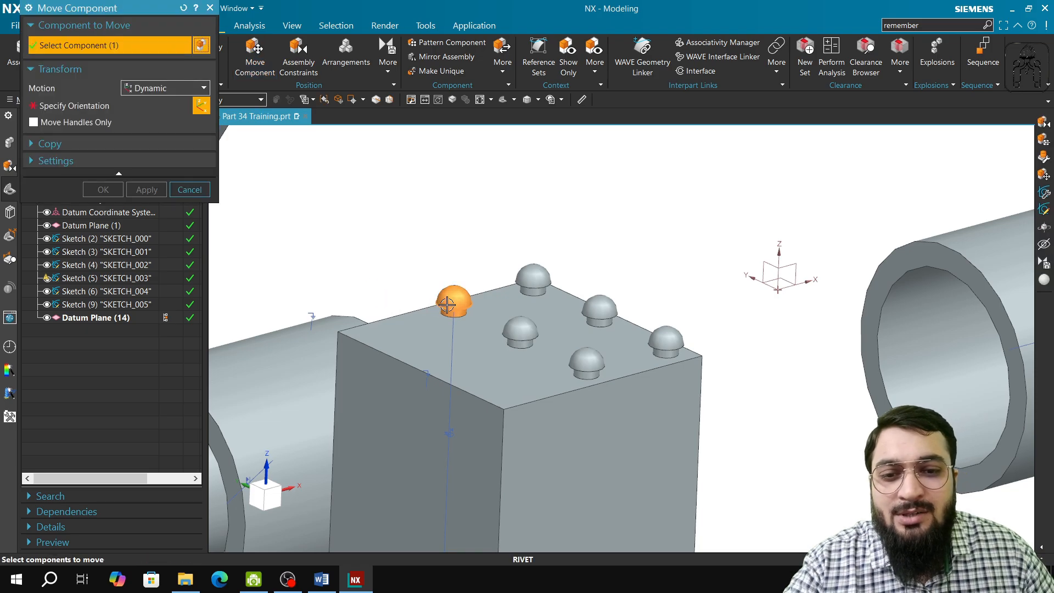
middle_click(477, 324)
drag(450, 441, 448, 382)
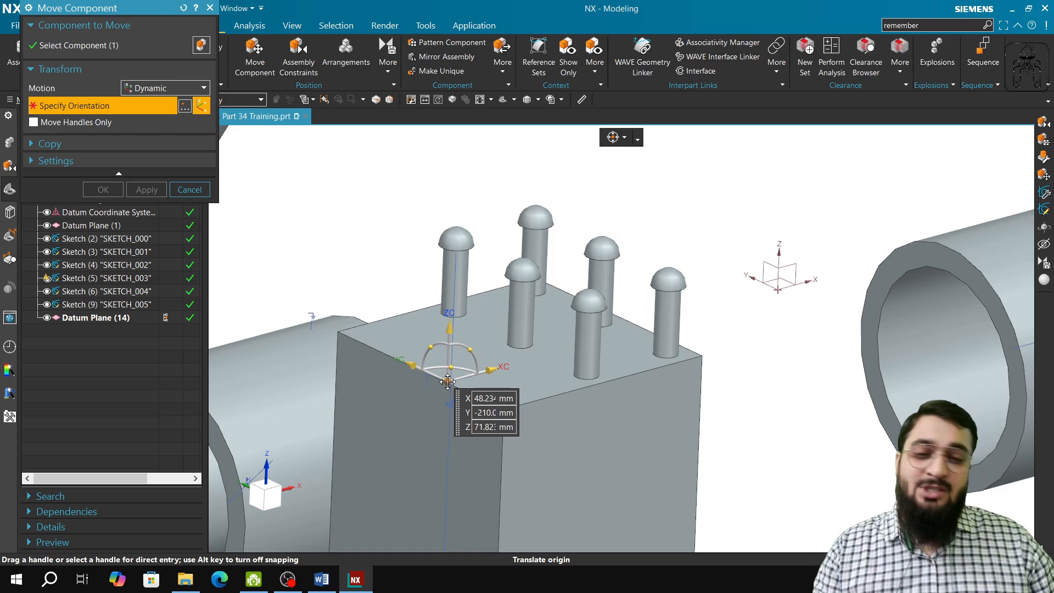
drag(448, 382, 468, 362)
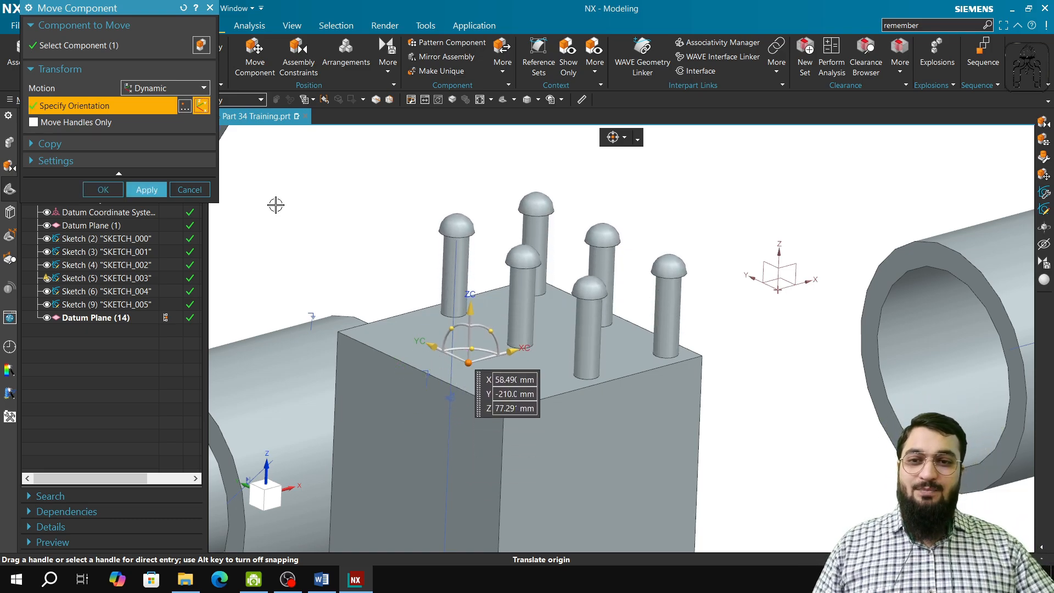
click(201, 190)
click(586, 306)
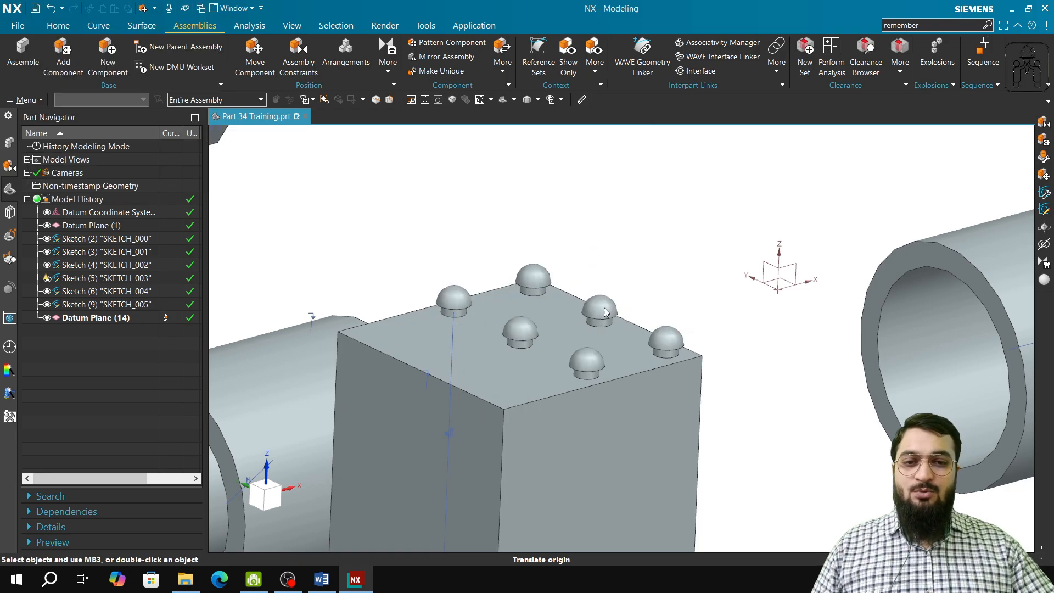
click(638, 231)
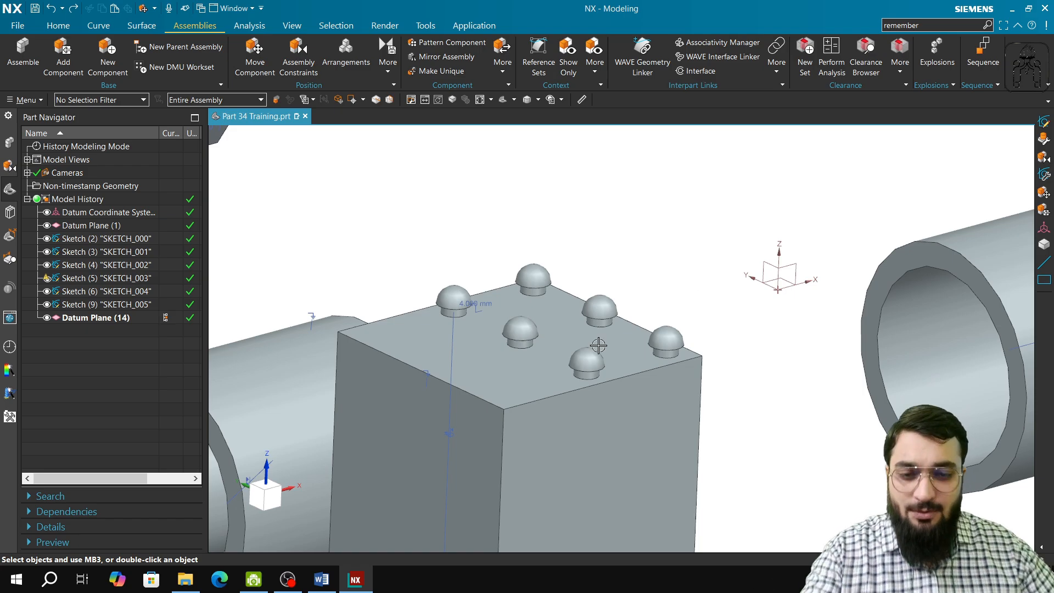
click(287, 580)
click(286, 585)
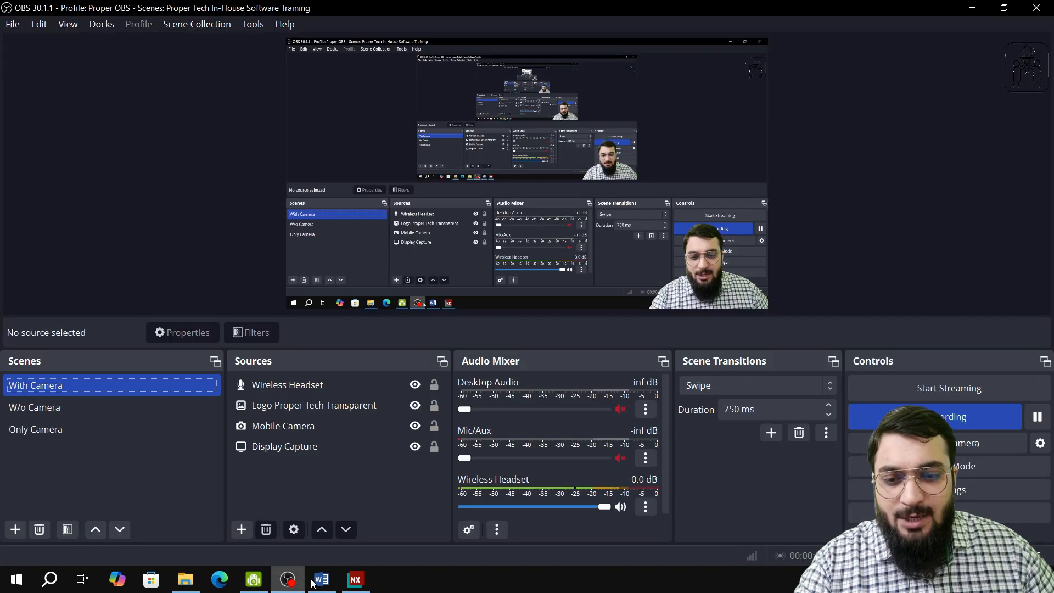
click(357, 581)
Choose the Block for Pattern and its original rivet as parts to add, with a count of 1.
scroll(537, 419, down, 5)
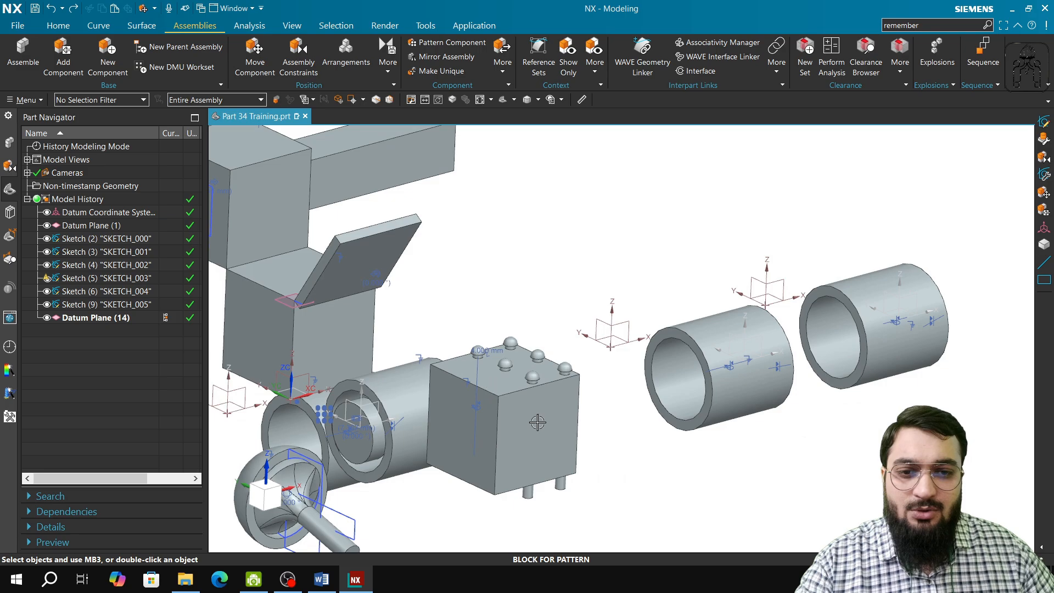
scroll(653, 478, down, 2)
shift+middle_drag(654, 478, 645, 361)
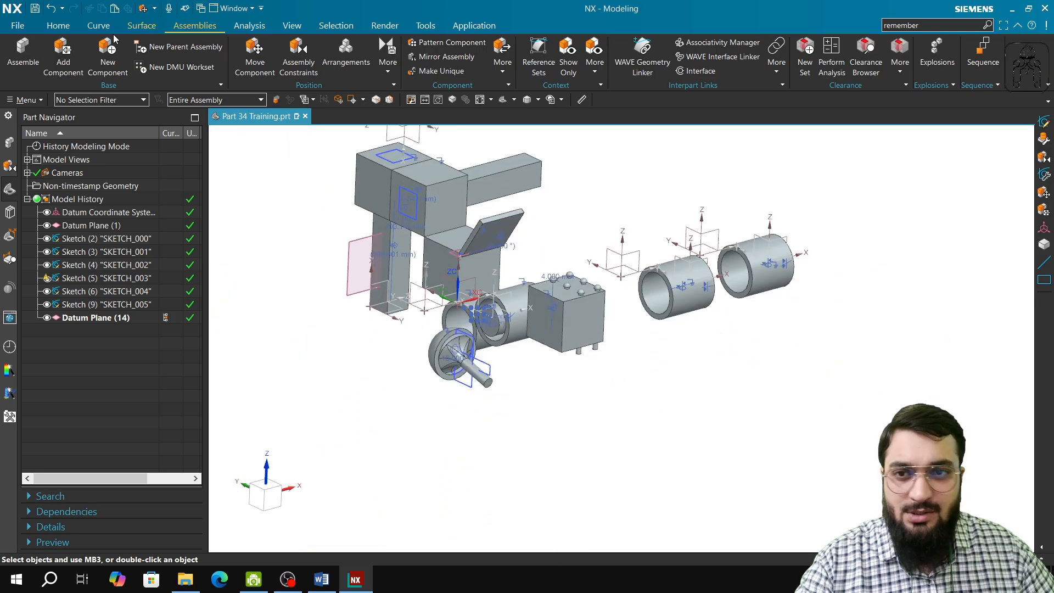
click(63, 55)
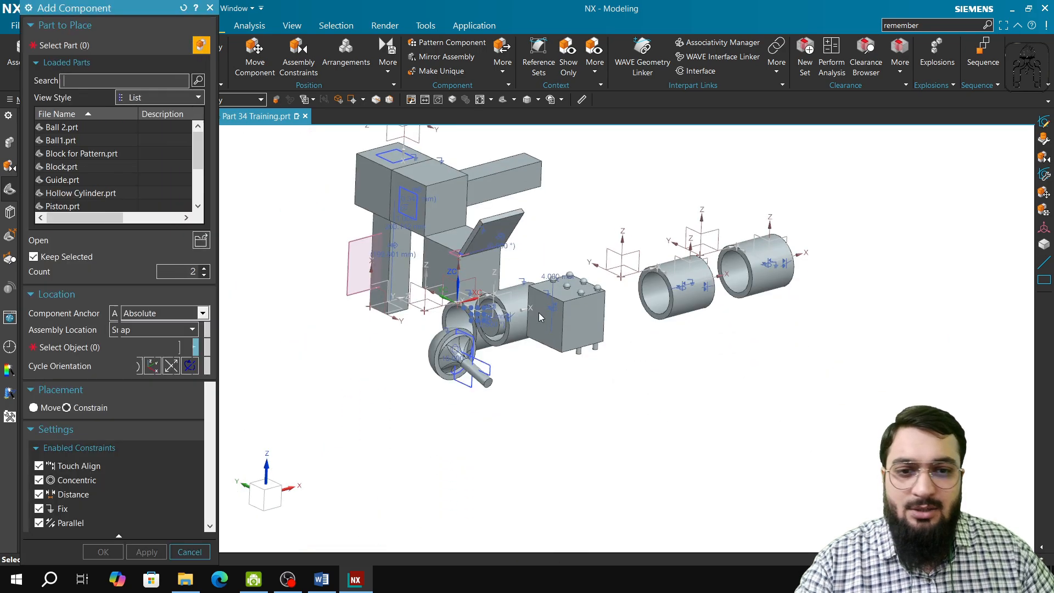
click(571, 323)
scroll(563, 300, up, 3)
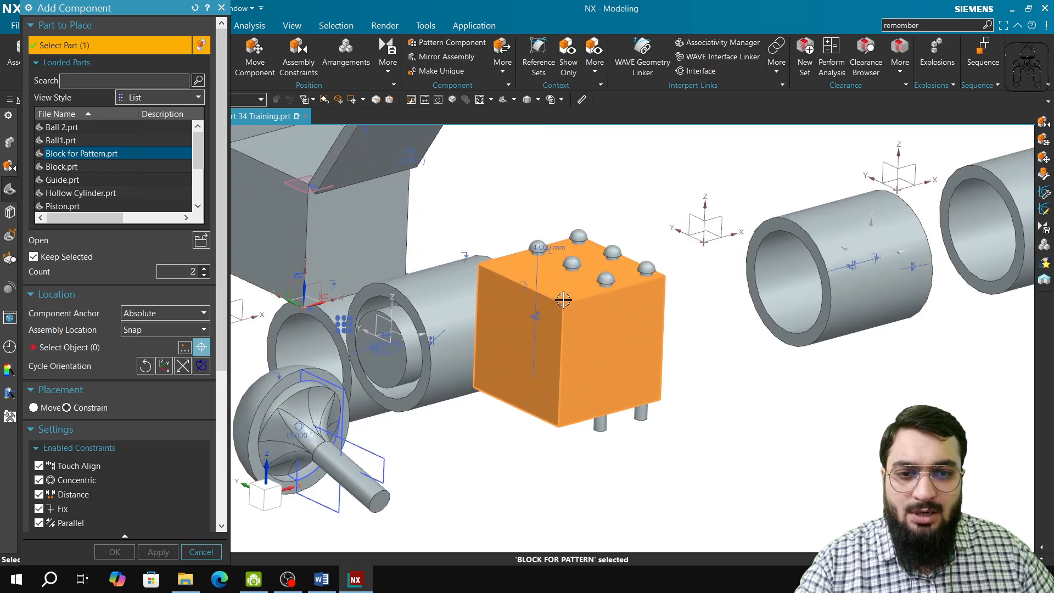
click(538, 246)
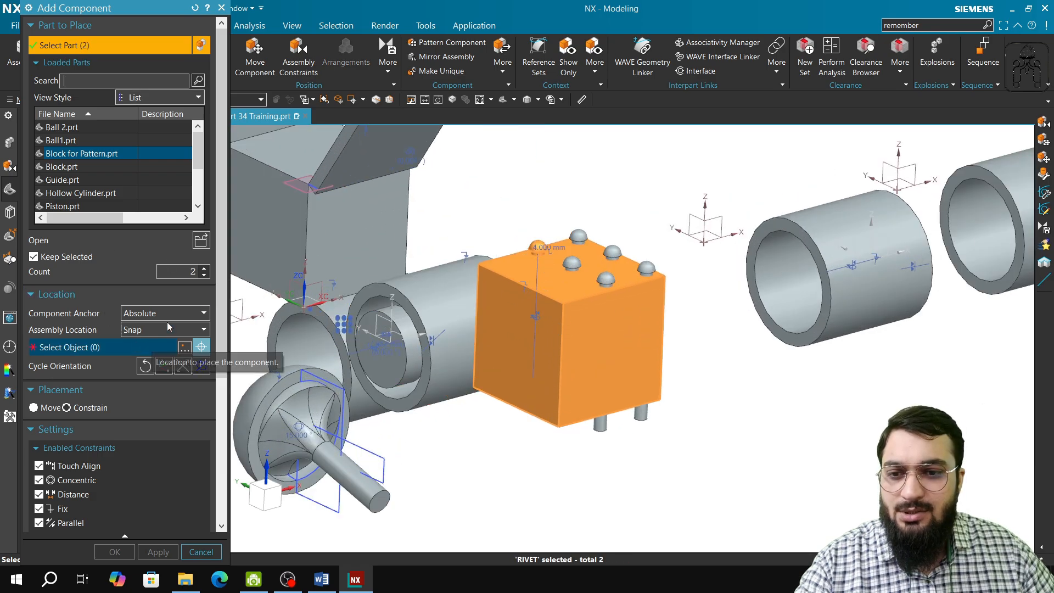
click(204, 275)
scroll(204, 281, down, 4)
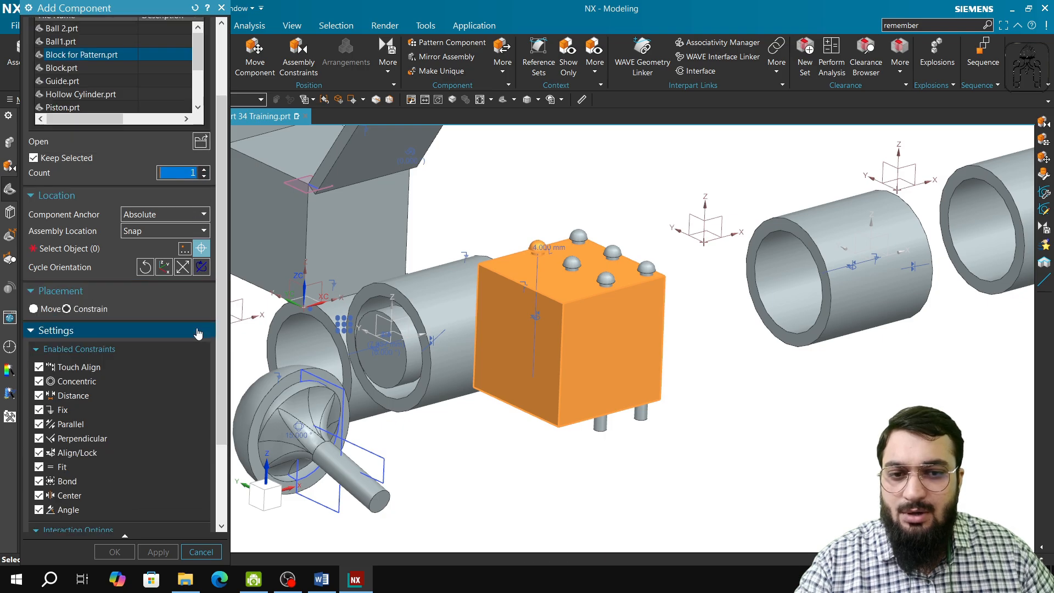
Place the new Block for Pattern and rivet in the empty space in front of the hollow cylinders and finish adding components.
click(69, 217)
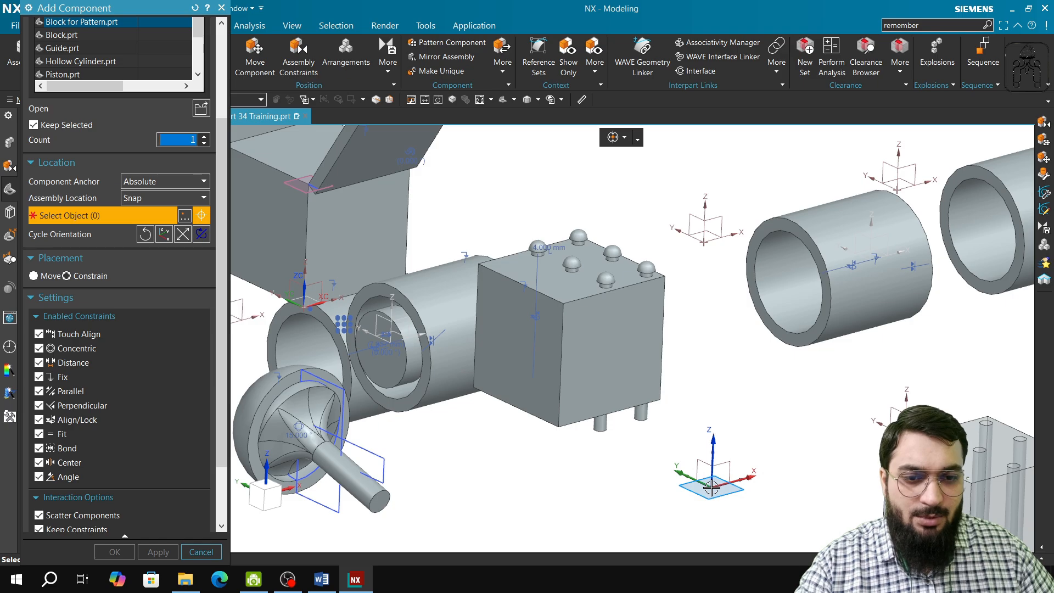
click(712, 487)
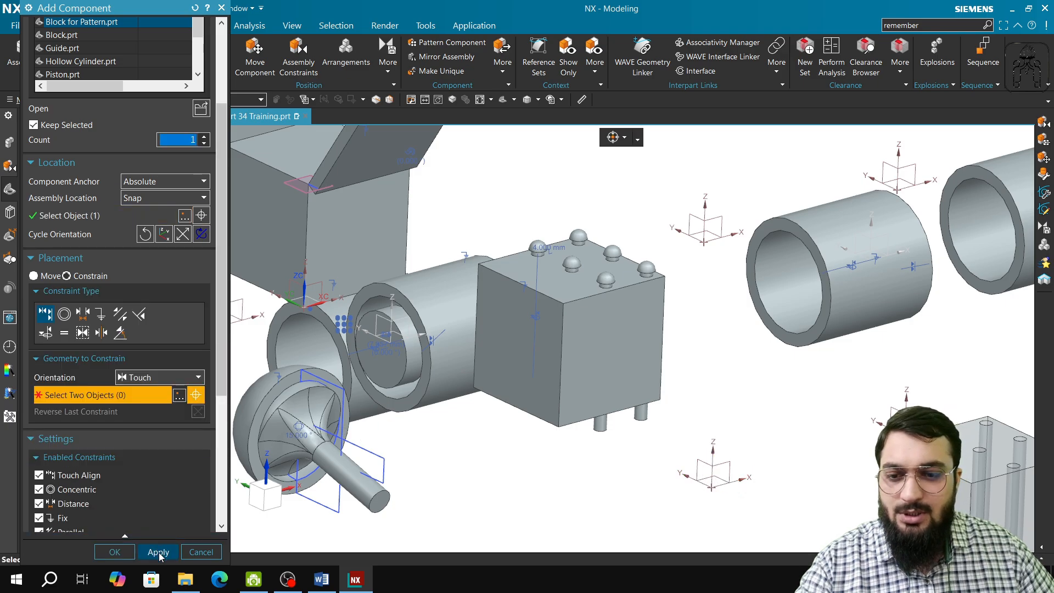
click(159, 552)
click(201, 551)
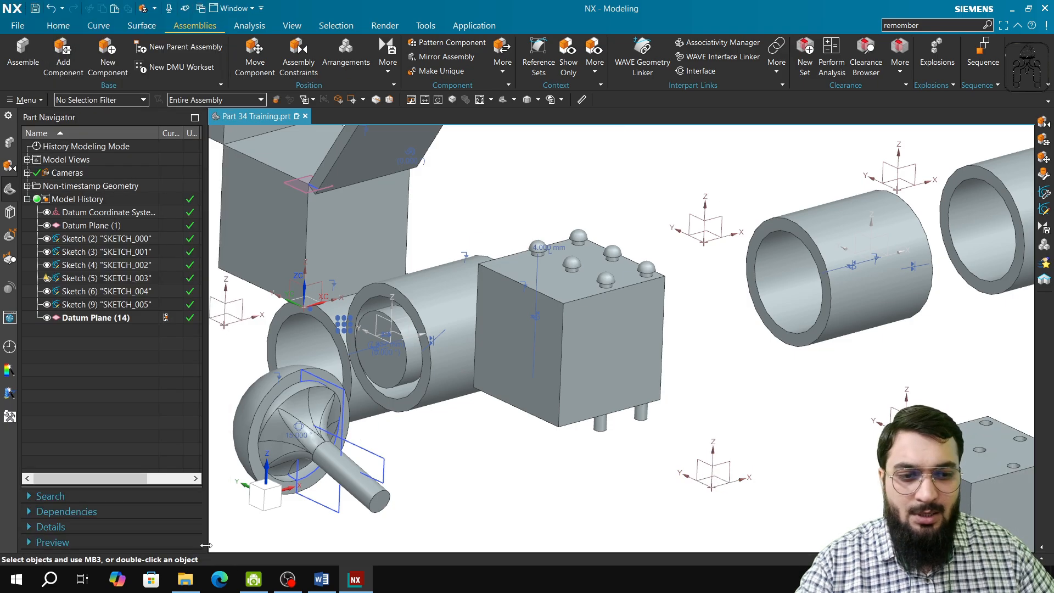
Align/Lock the new rivet's axis to the rear corner hole of the new block nearest its datum coordinate system.
scroll(299, 409, down, 3)
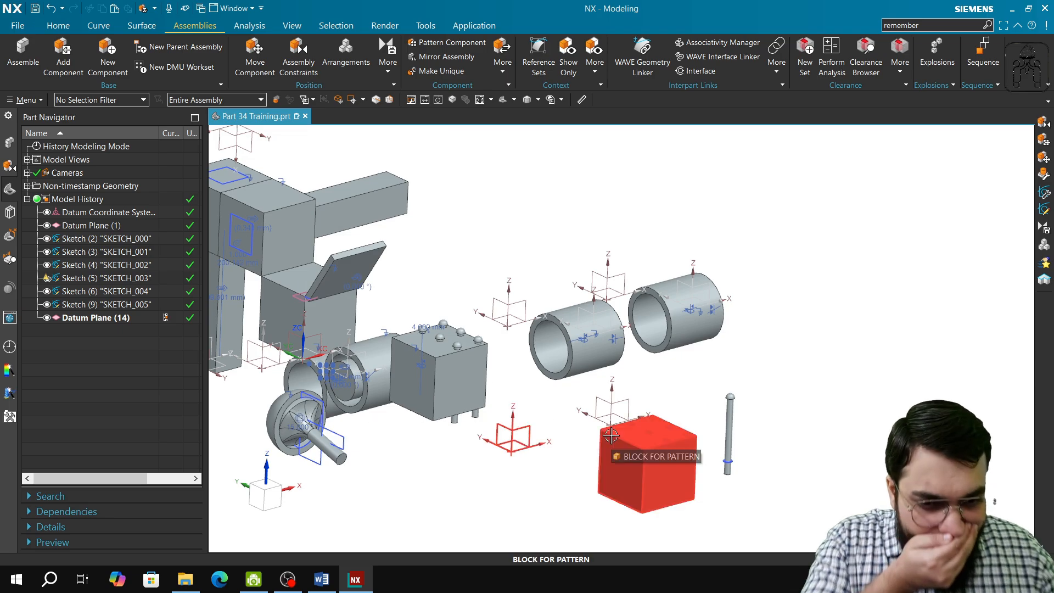
scroll(698, 461, up, 5)
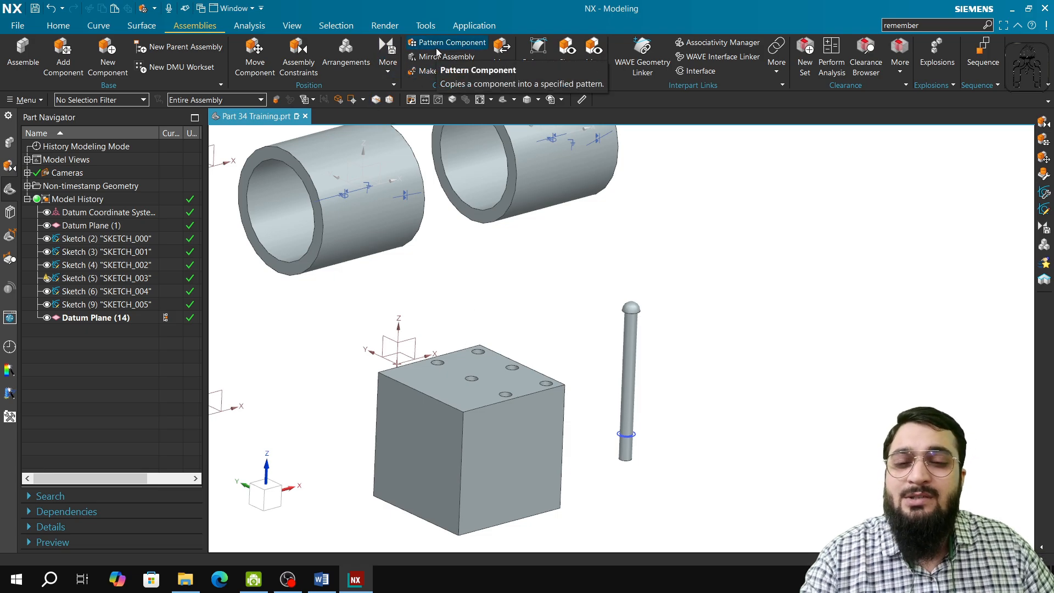
click(301, 62)
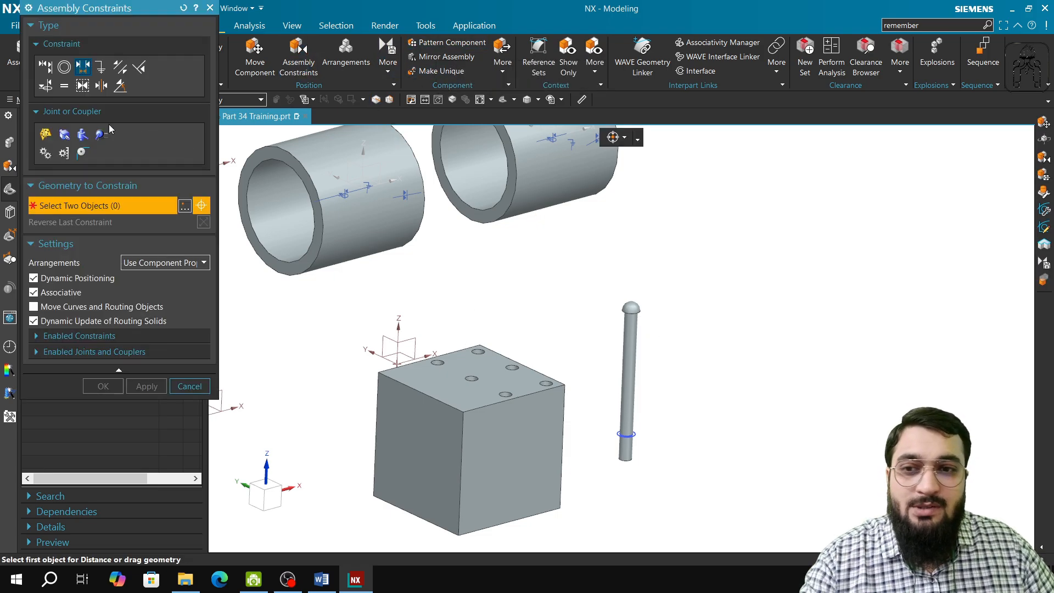
click(44, 87)
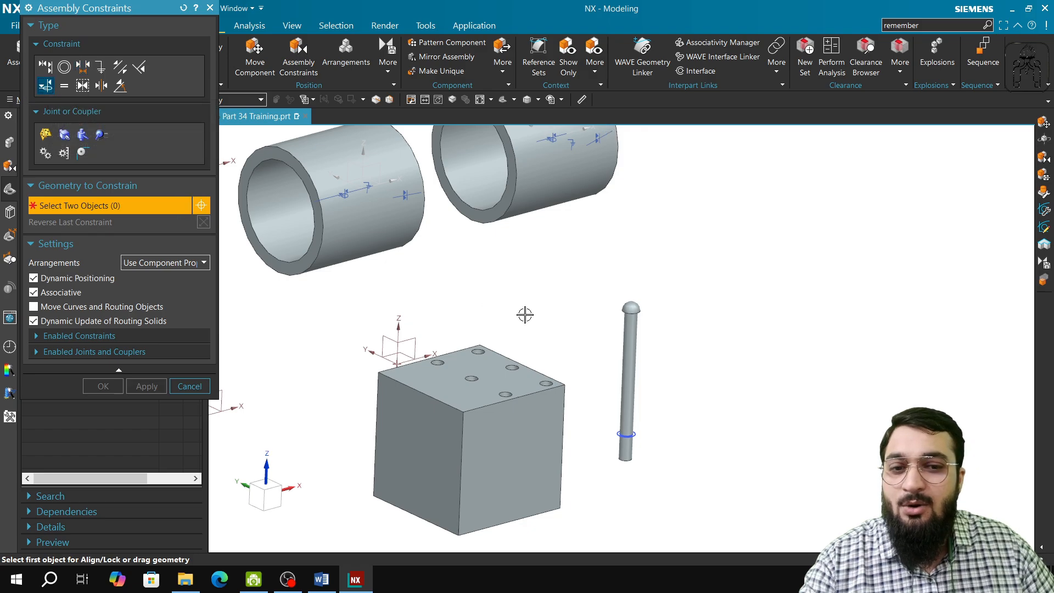
click(631, 344)
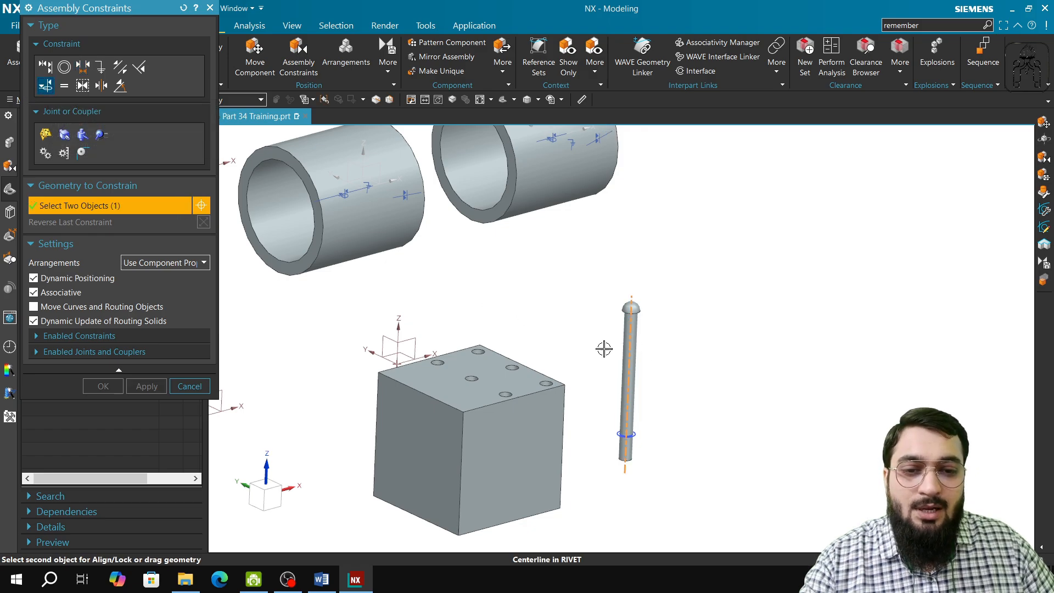
click(441, 362)
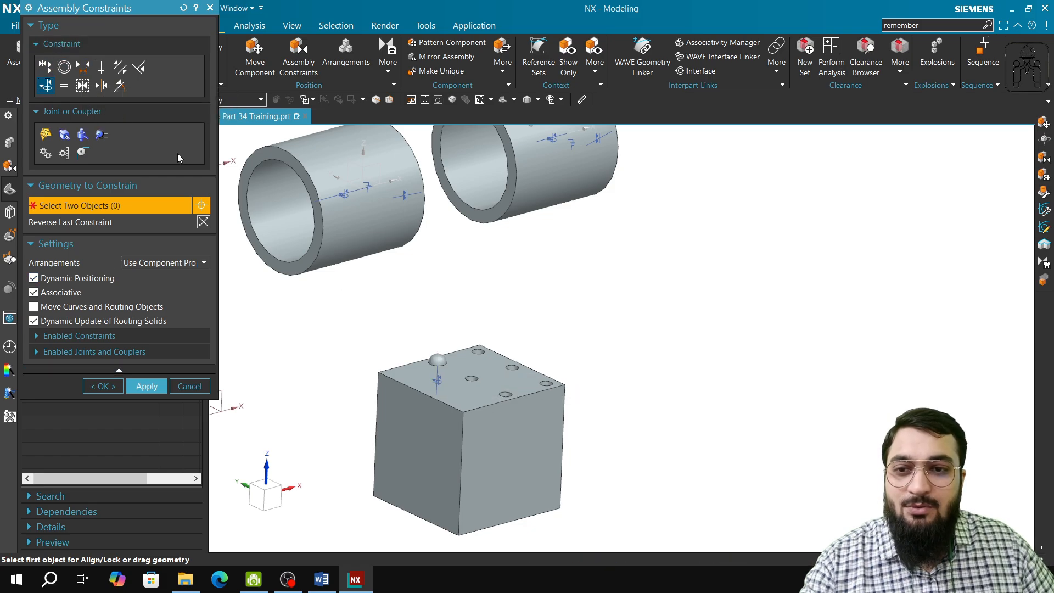
click(83, 66)
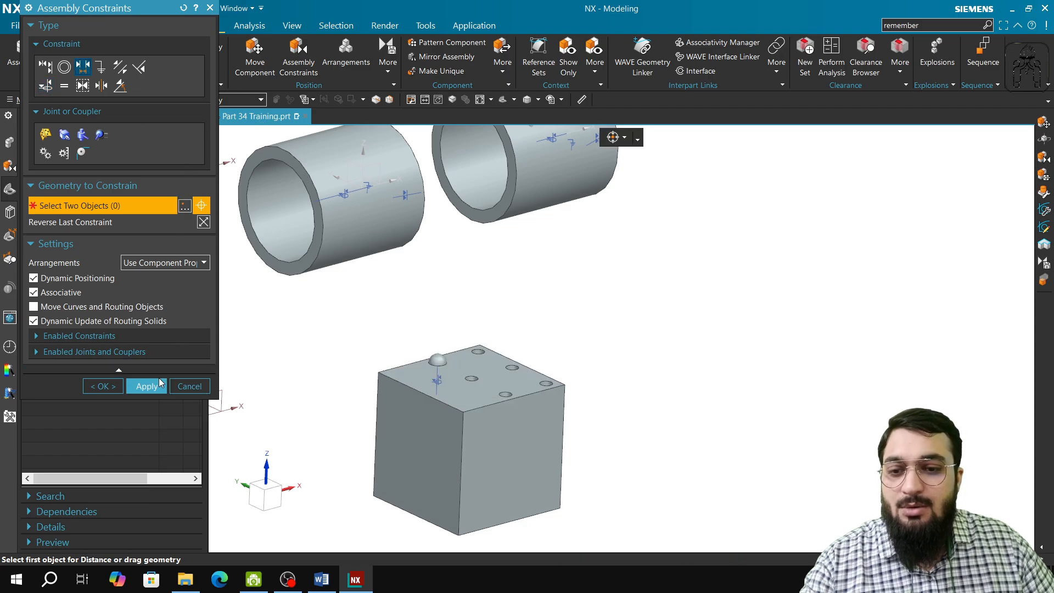
click(190, 386)
Move the new rivet upward partly out of its hole with Dynamic motion and apply the move.
click(258, 61)
click(460, 345)
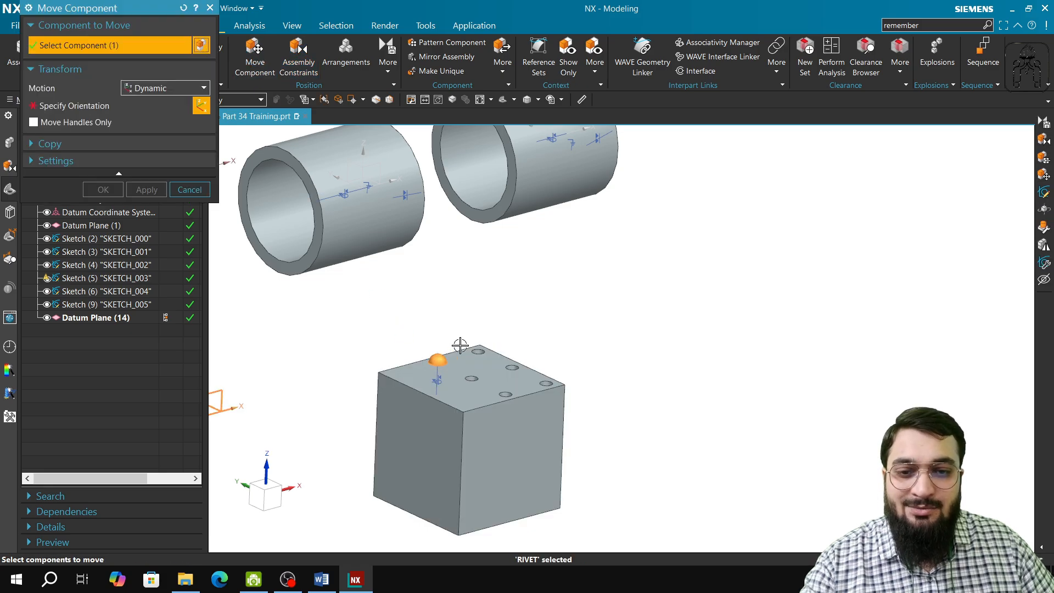
middle_click(460, 345)
drag(435, 432, 442, 390)
click(146, 190)
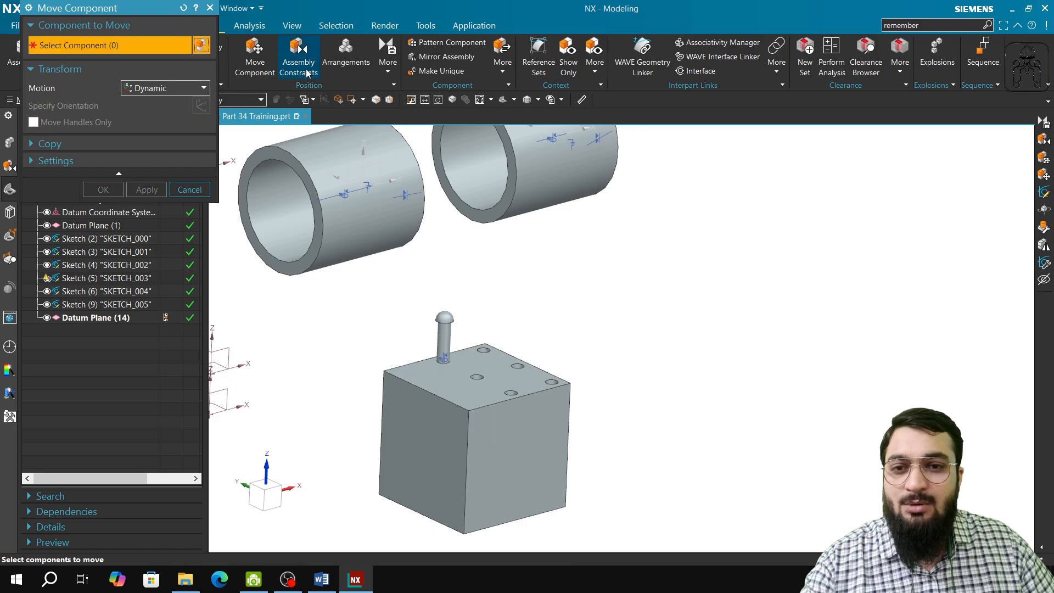
Add a Distance constraint between the new block's top face and the underside of the rivet head, keeping the current distance.
click(298, 55)
click(98, 69)
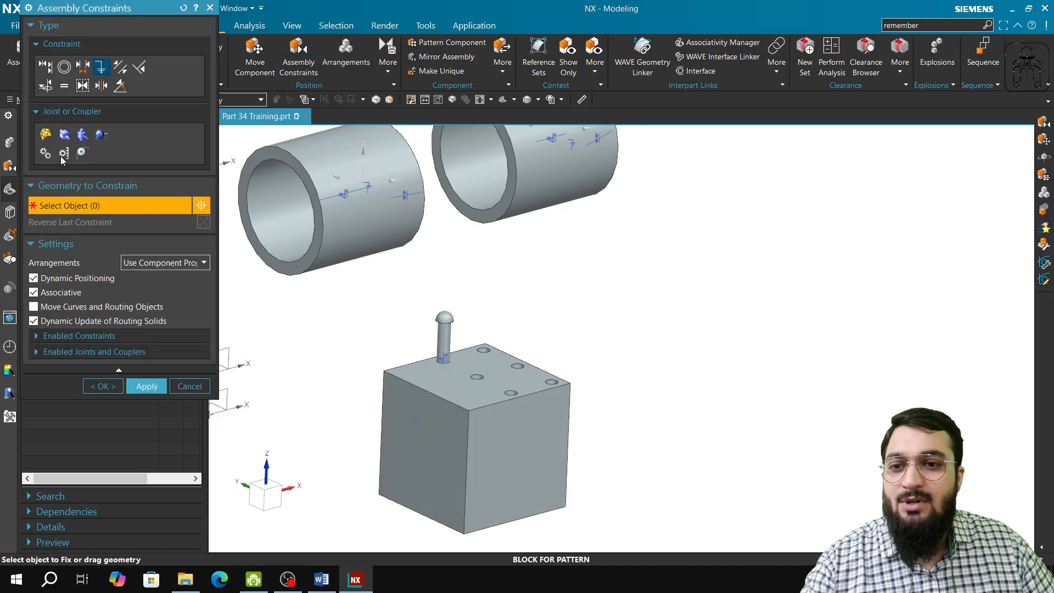
click(86, 72)
click(451, 382)
middle_drag(451, 381, 462, 526)
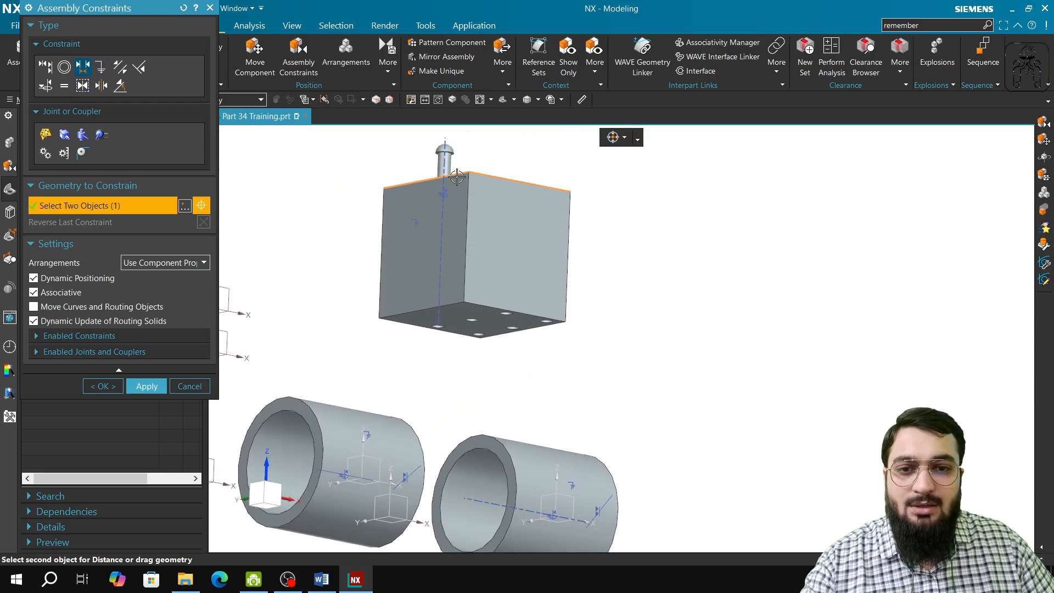
shift+middle_drag(457, 177, 465, 301)
scroll(466, 301, down, 10)
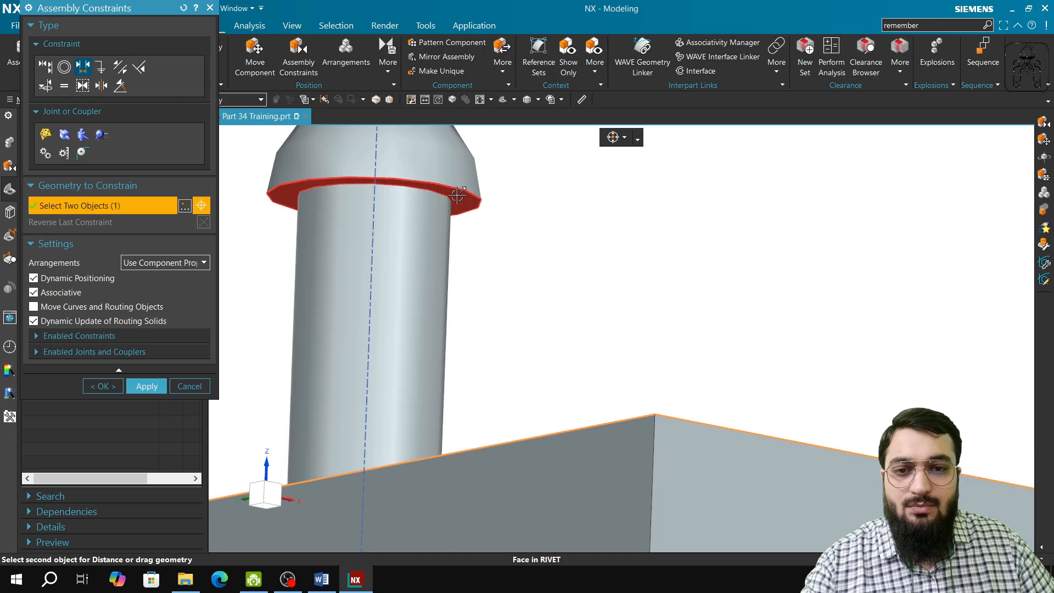
click(461, 204)
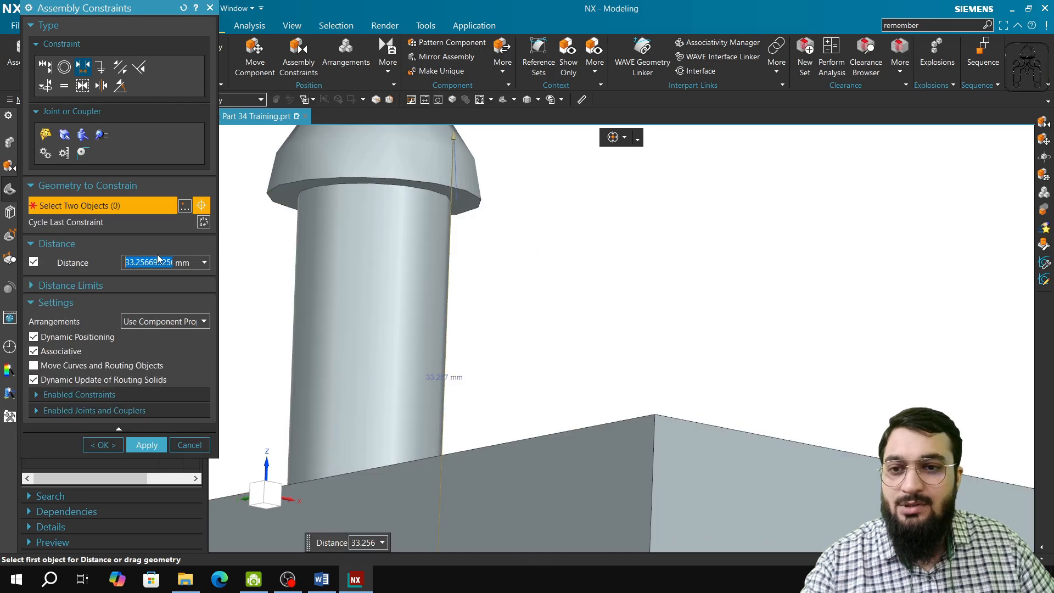
scroll(468, 345, up, 8)
middle_drag(483, 389, 483, 228)
scroll(463, 396, down, 5)
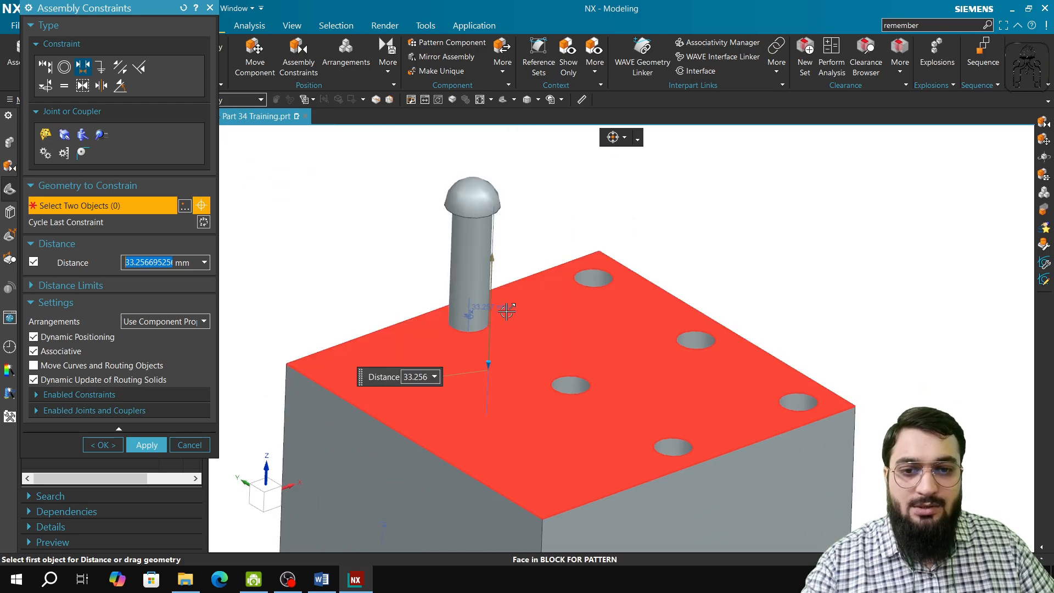
click(146, 444)
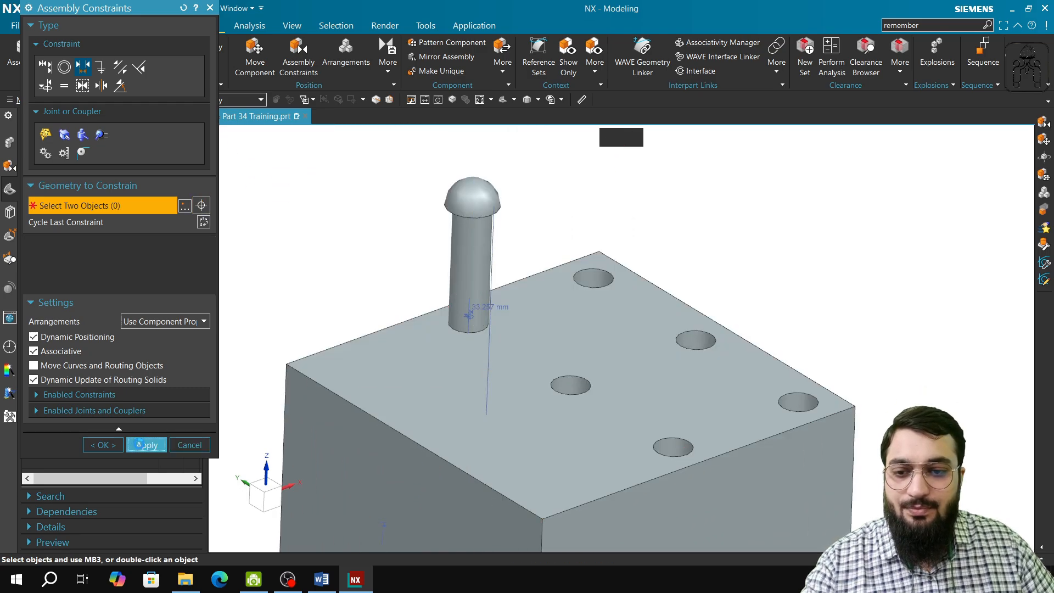
click(189, 385)
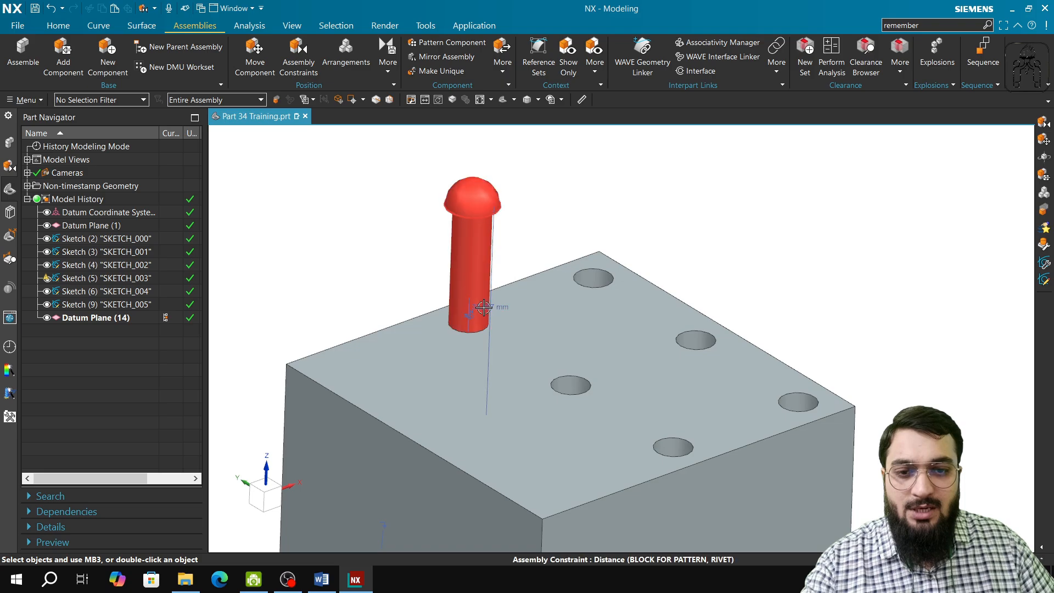
click(484, 308)
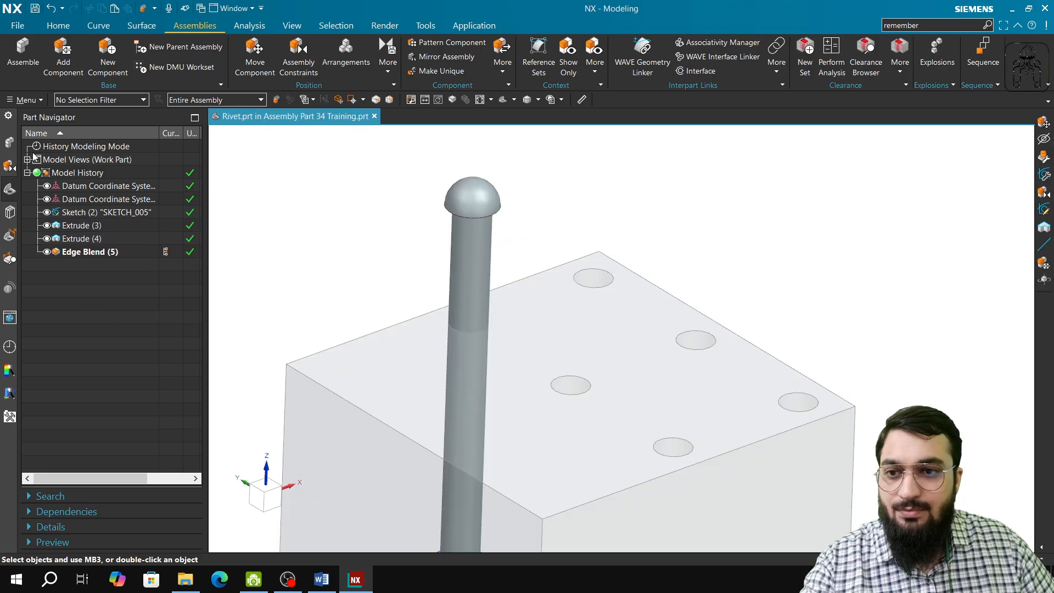
click(10, 142)
double_click(77, 159)
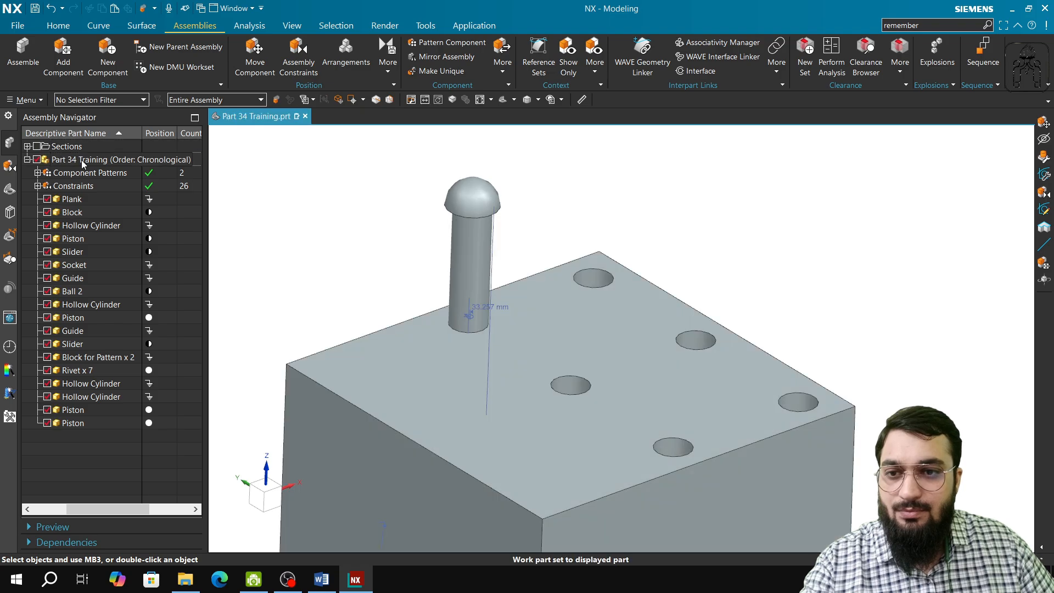
Set the Distance constraint between the new block and its rivet to 4 mm and apply it.
click(500, 306)
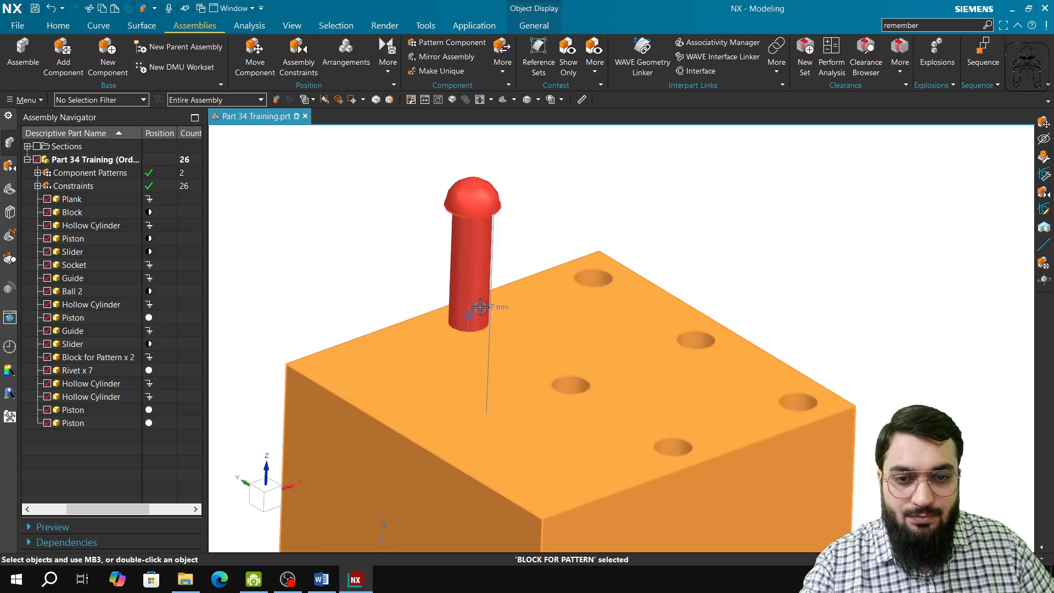
click(490, 307)
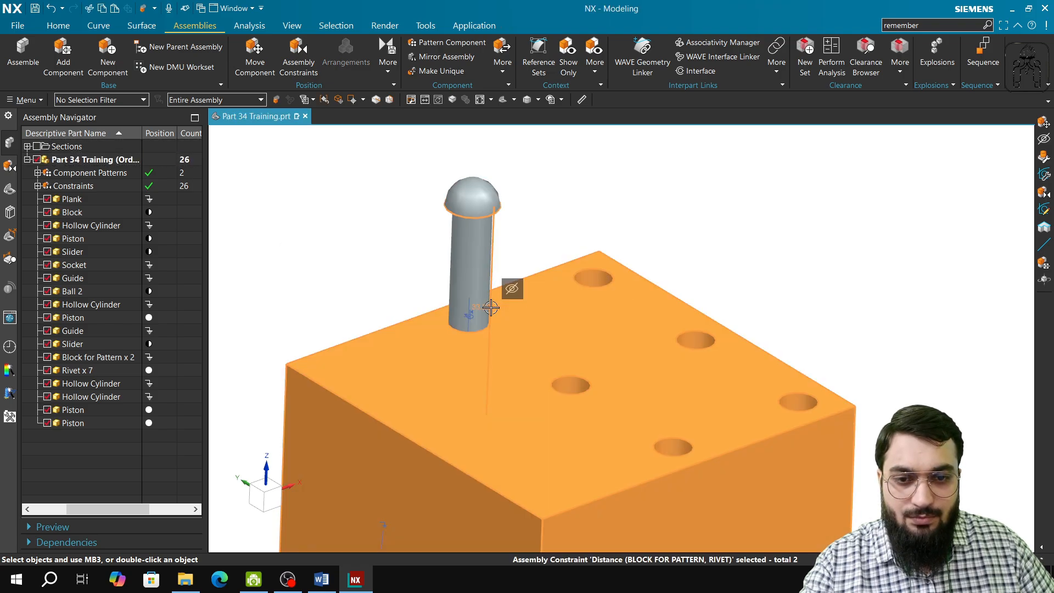
double_click(490, 307)
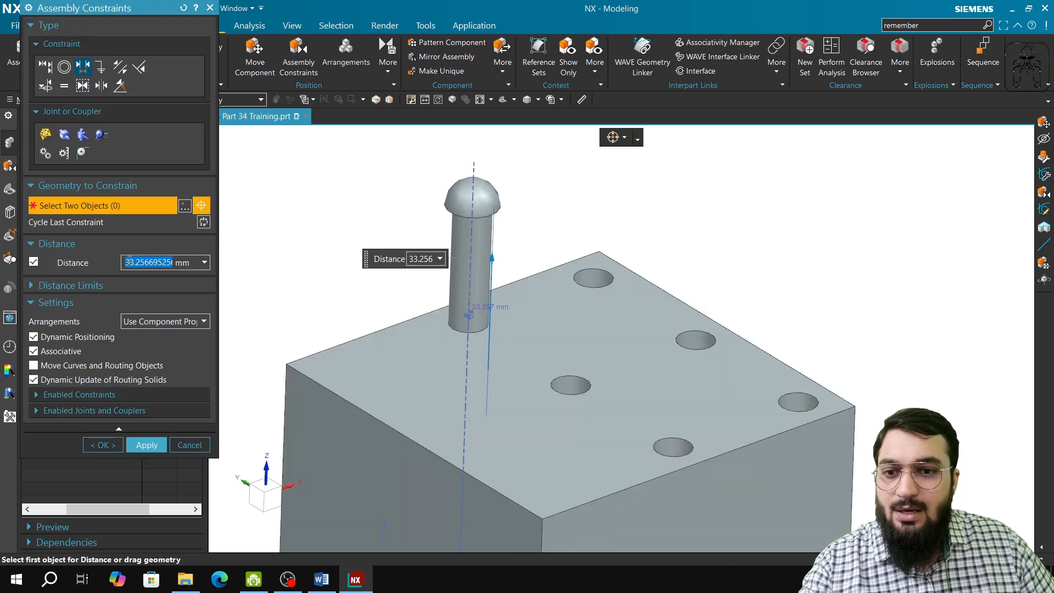
text(4)
key(Tab)
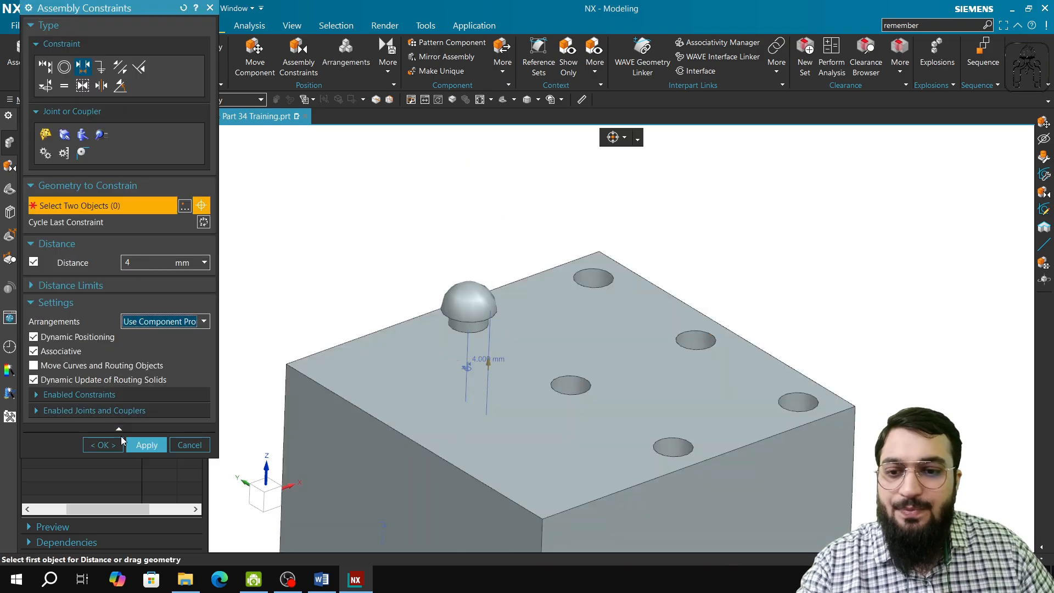
click(147, 446)
click(190, 445)
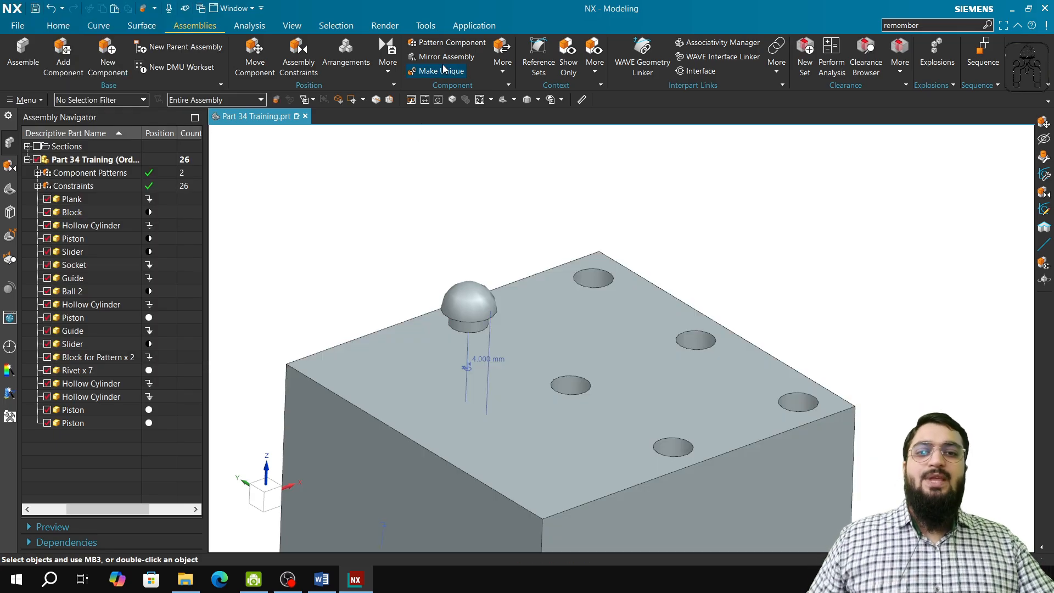
Start a circular component pattern with its rotation axis parallel to the block's vertical edge, through the centre of the block's middle hole.
click(452, 43)
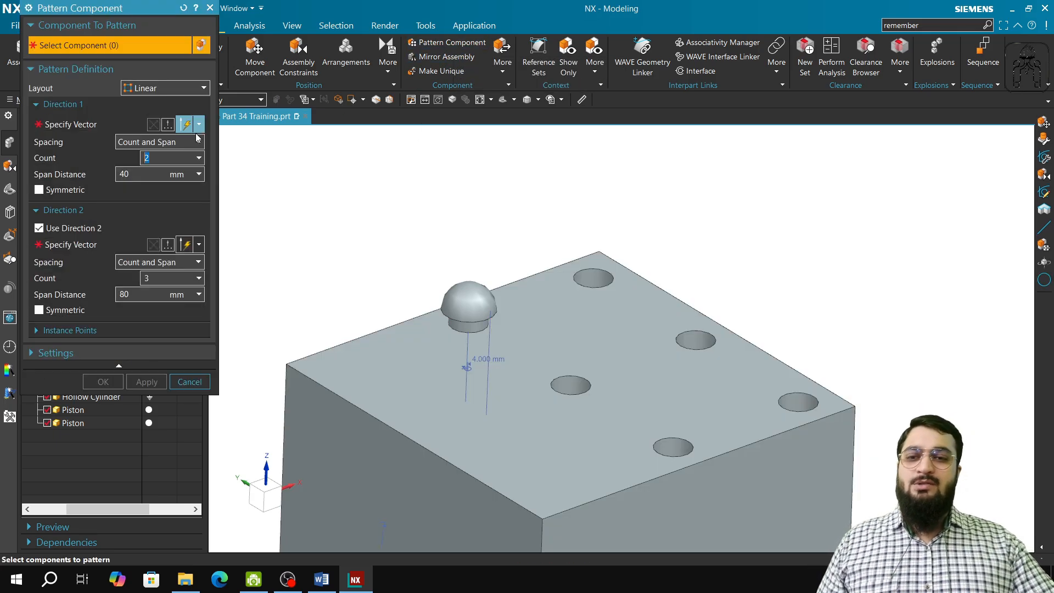
click(151, 91)
click(153, 112)
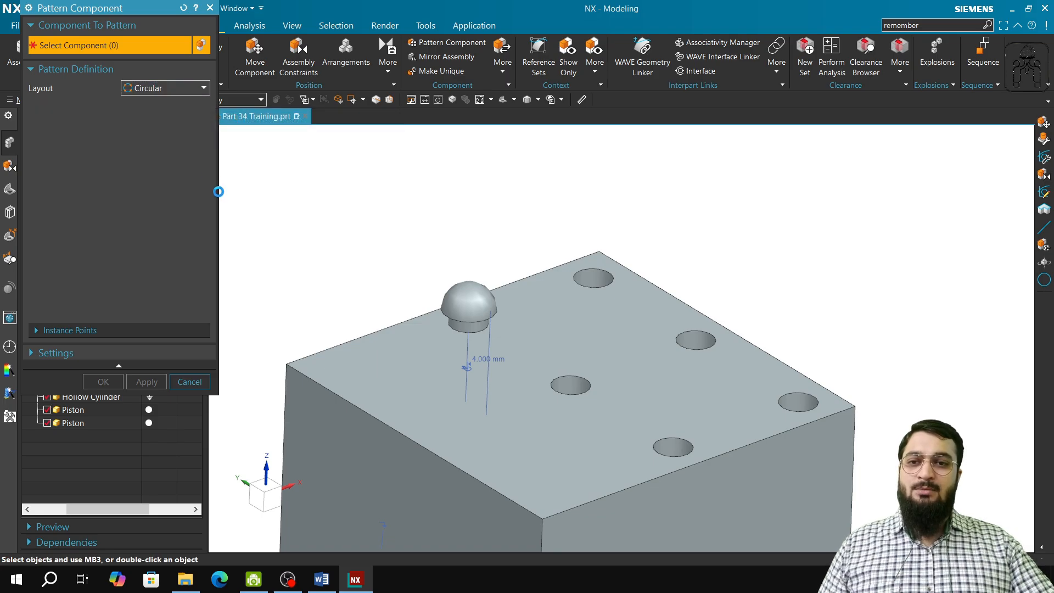
click(90, 130)
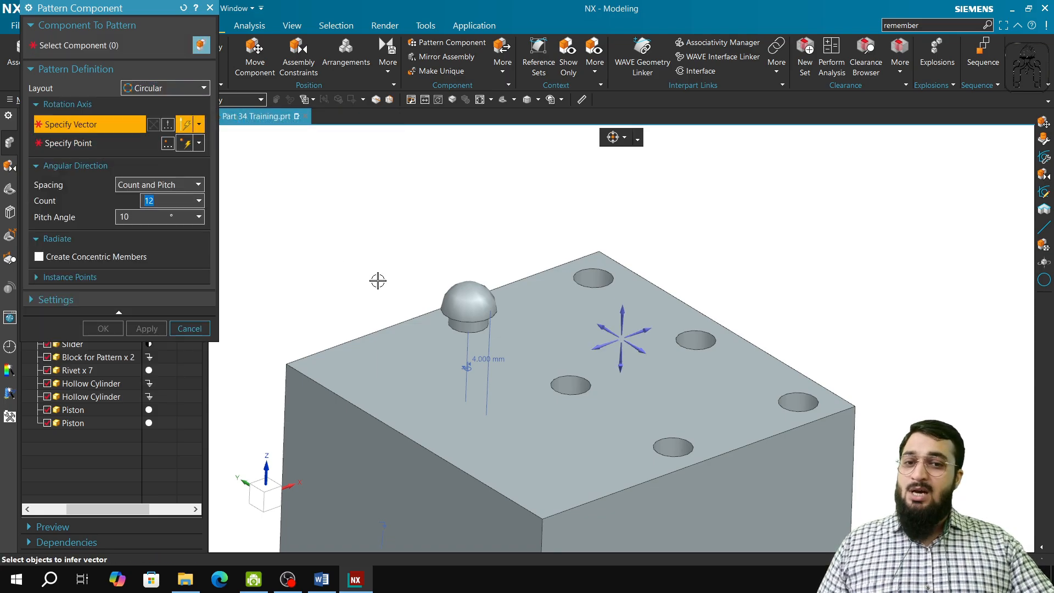
click(290, 386)
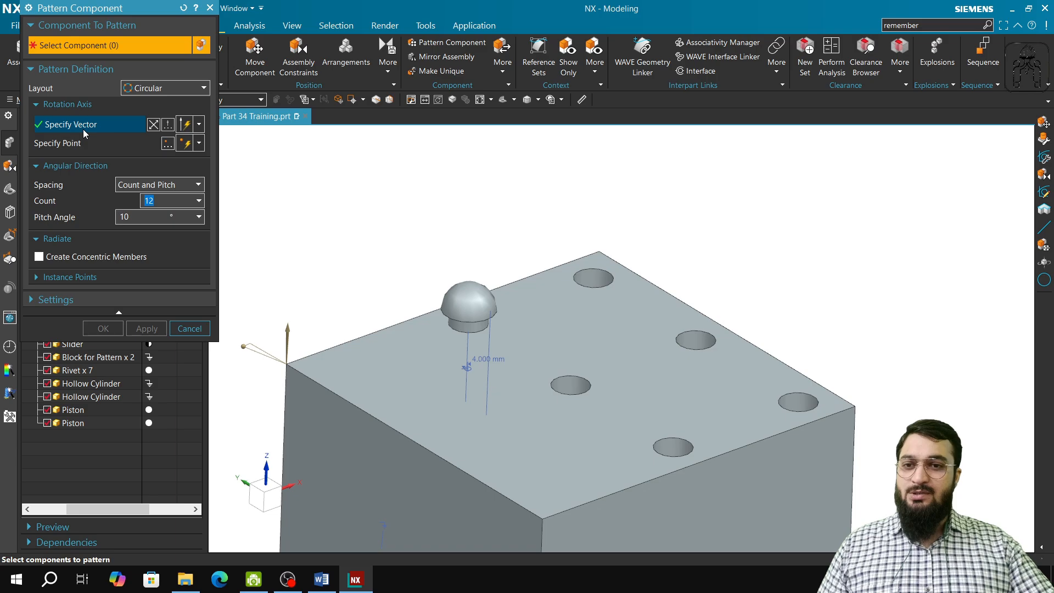
click(84, 143)
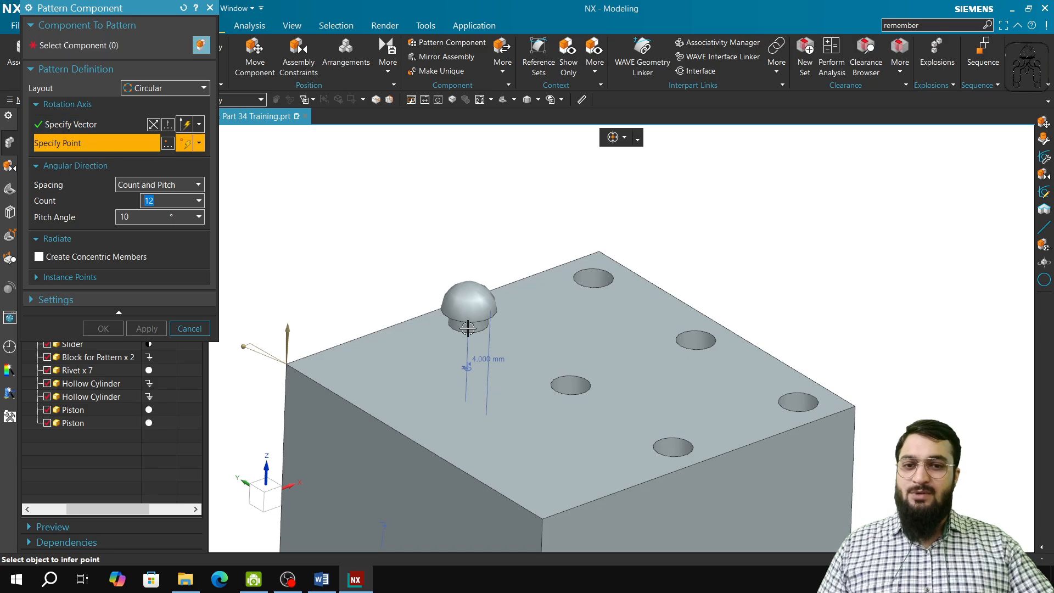
click(570, 386)
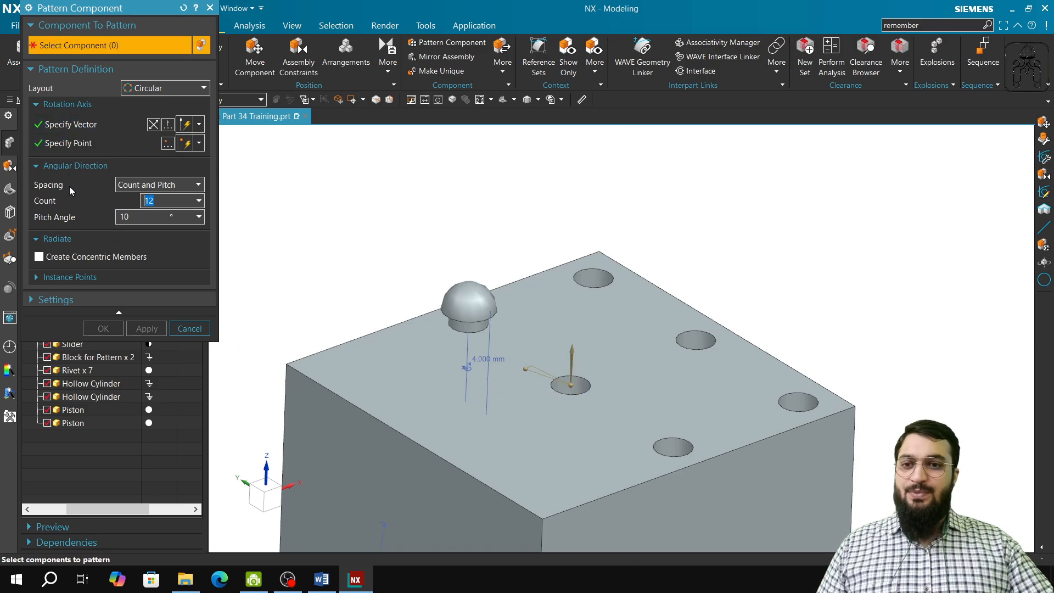
Define the circular pattern's angular spacing as Count and Span with a count of 3 and a span angle of -180°.
click(168, 187)
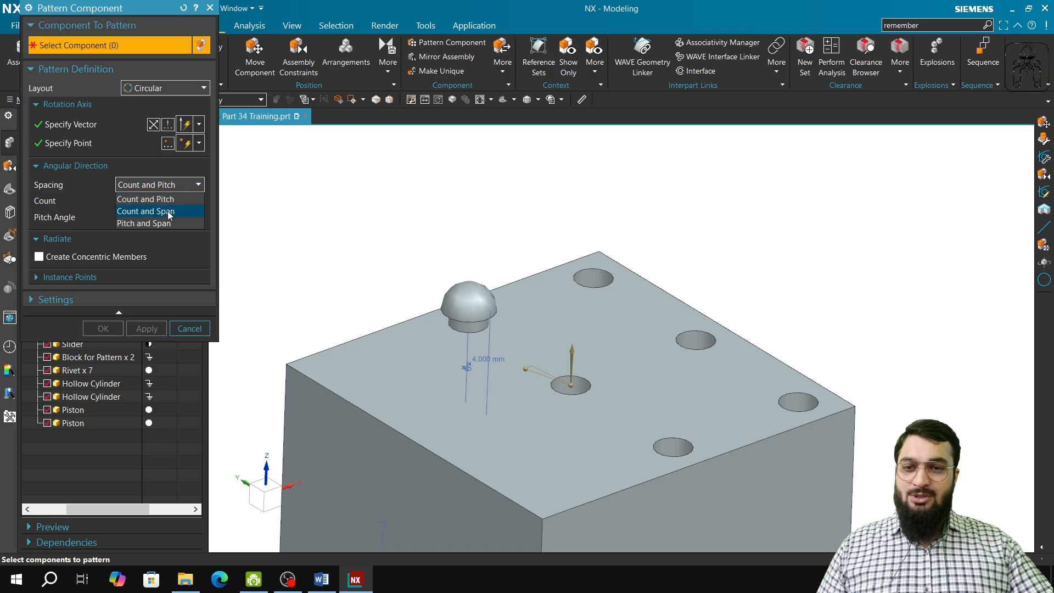
click(169, 213)
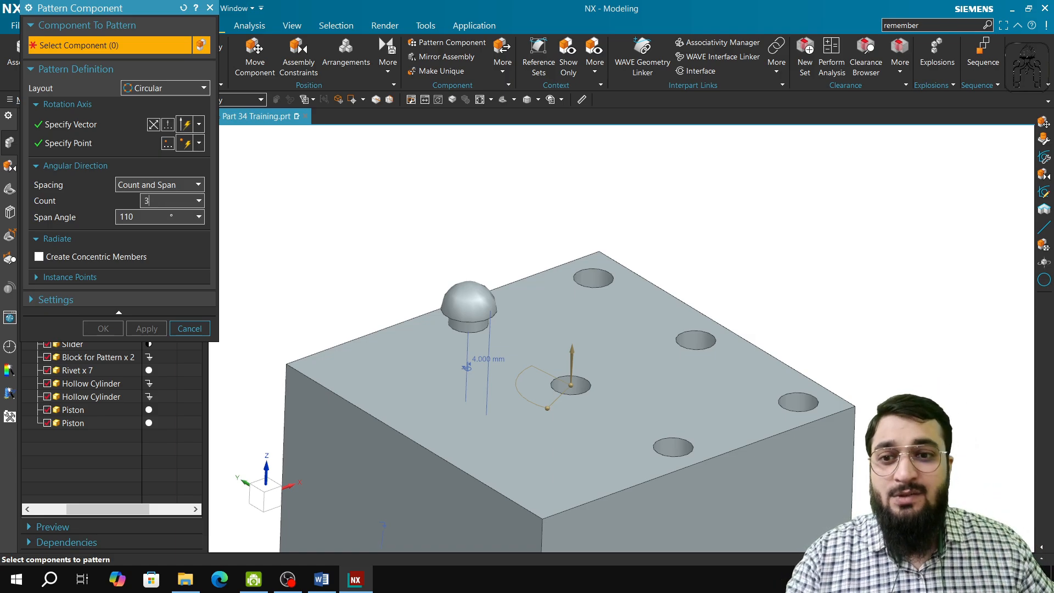
click(159, 212)
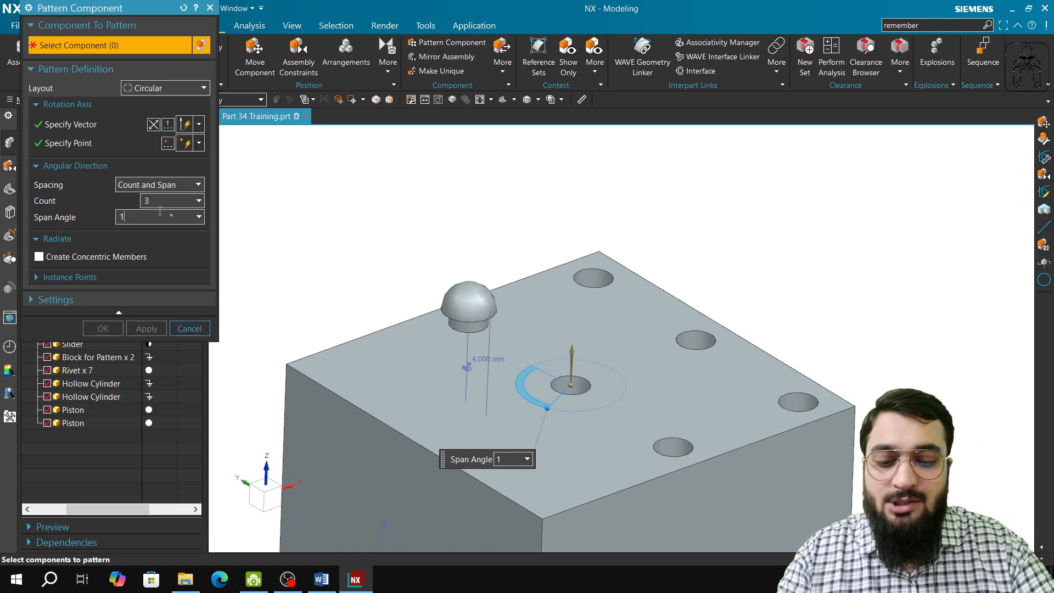
text(180)
key(Tab)
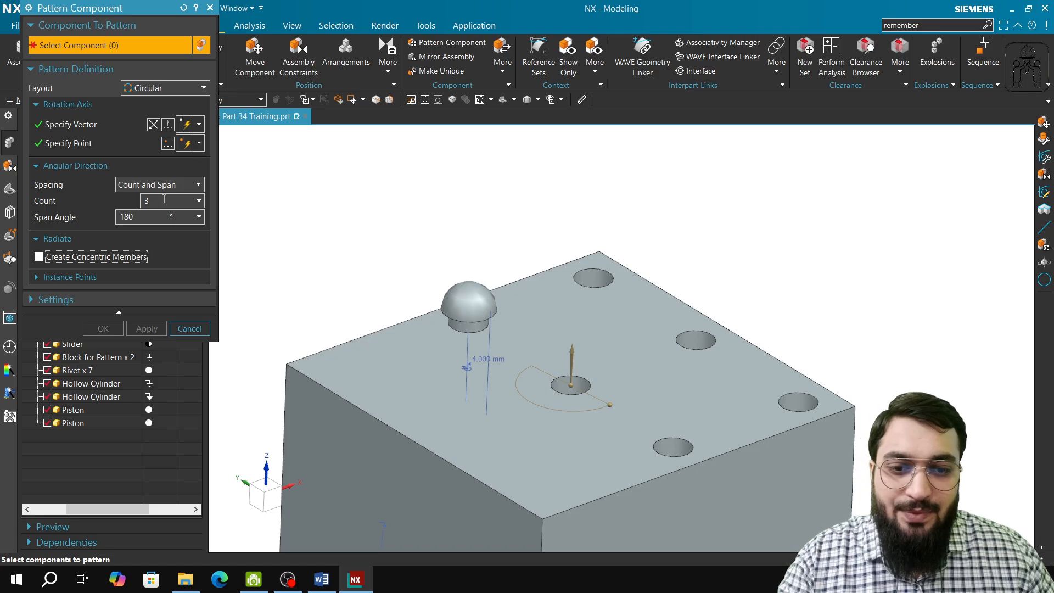
click(121, 216)
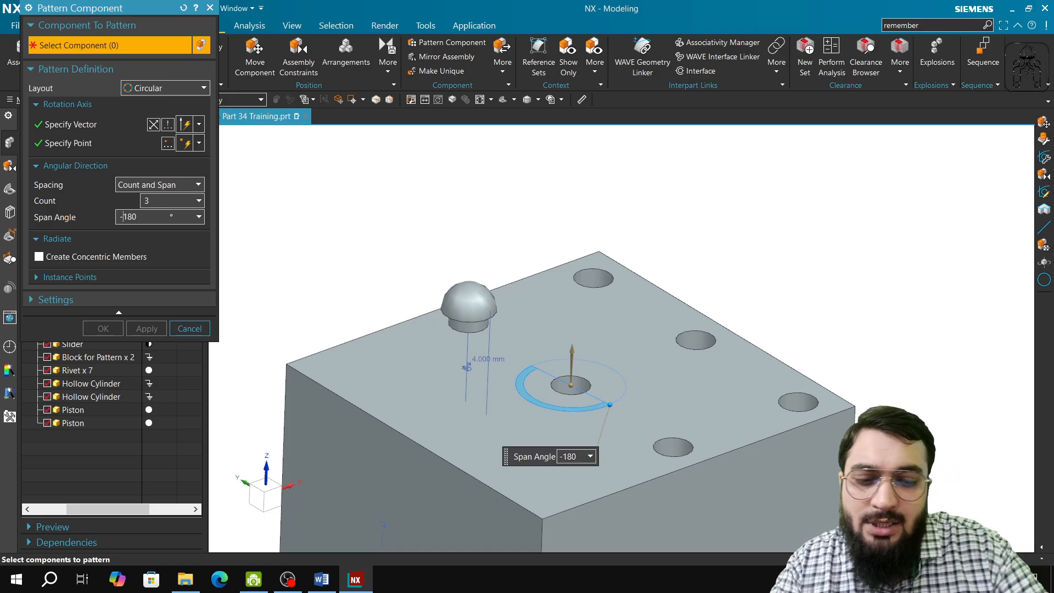
key(Tab)
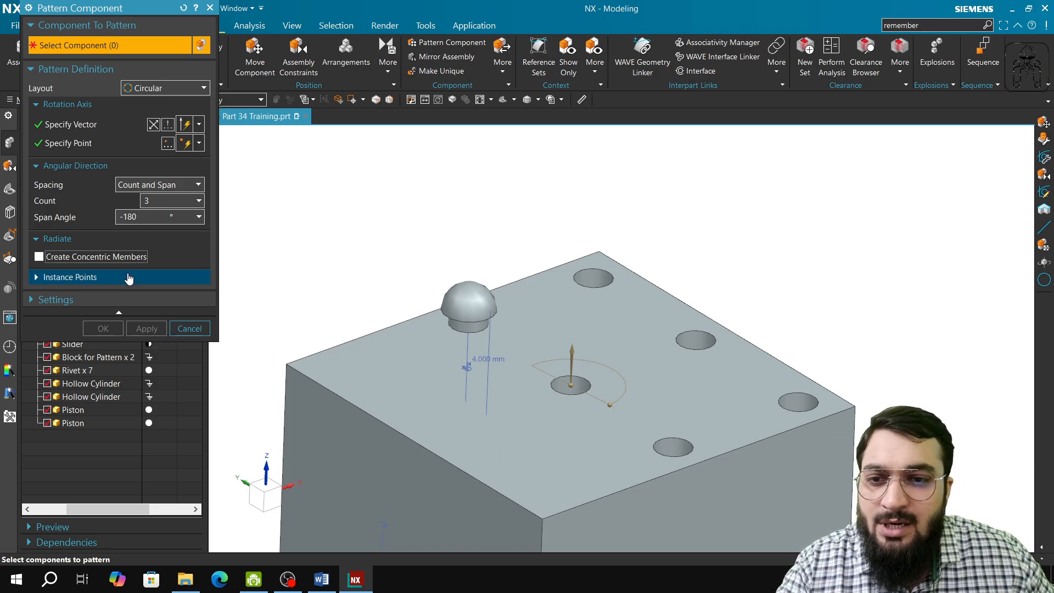
Choose the constrained rivet on the new block as the component to pattern, apply the circular pattern and close the dialog.
click(112, 25)
click(113, 25)
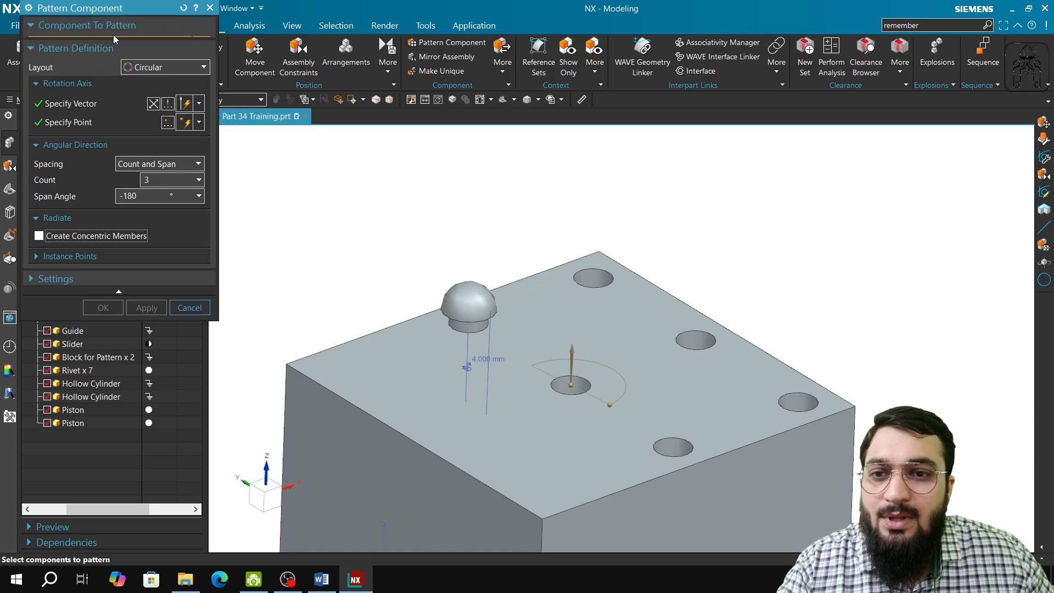
click(459, 285)
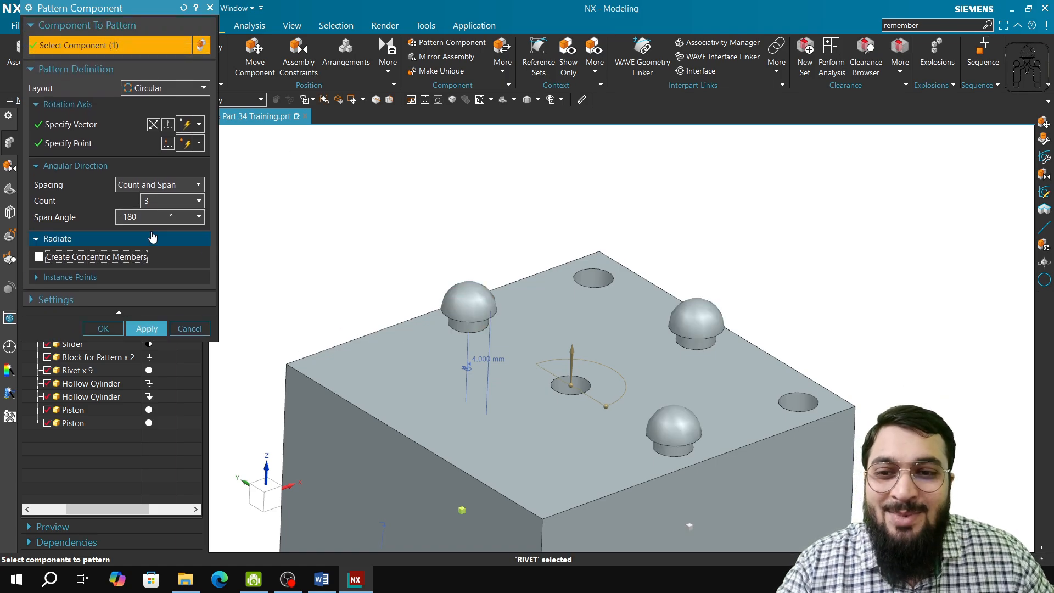
click(140, 328)
middle_drag(513, 428, 558, 401)
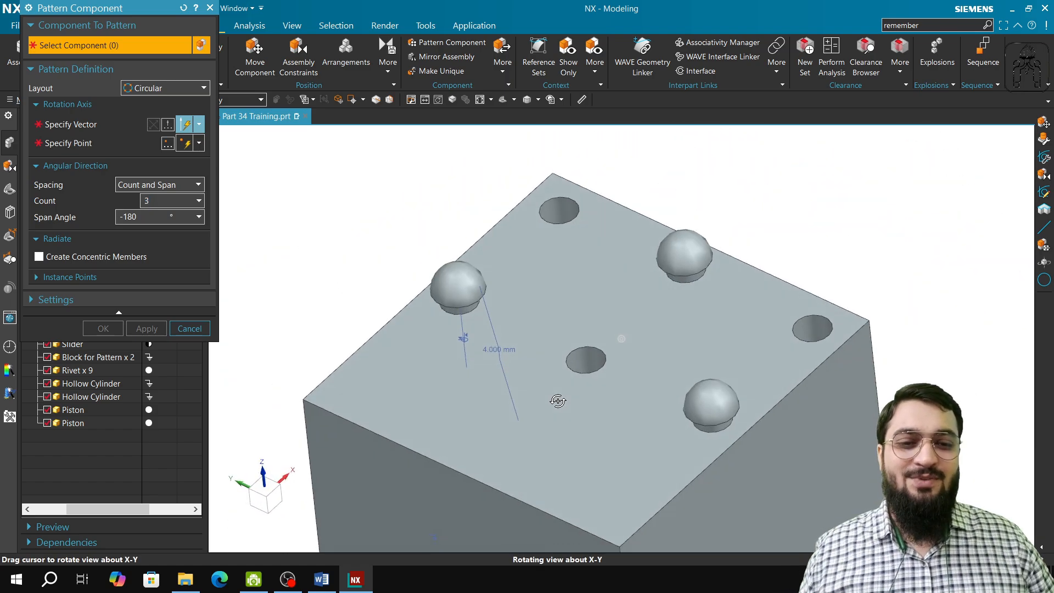
click(205, 328)
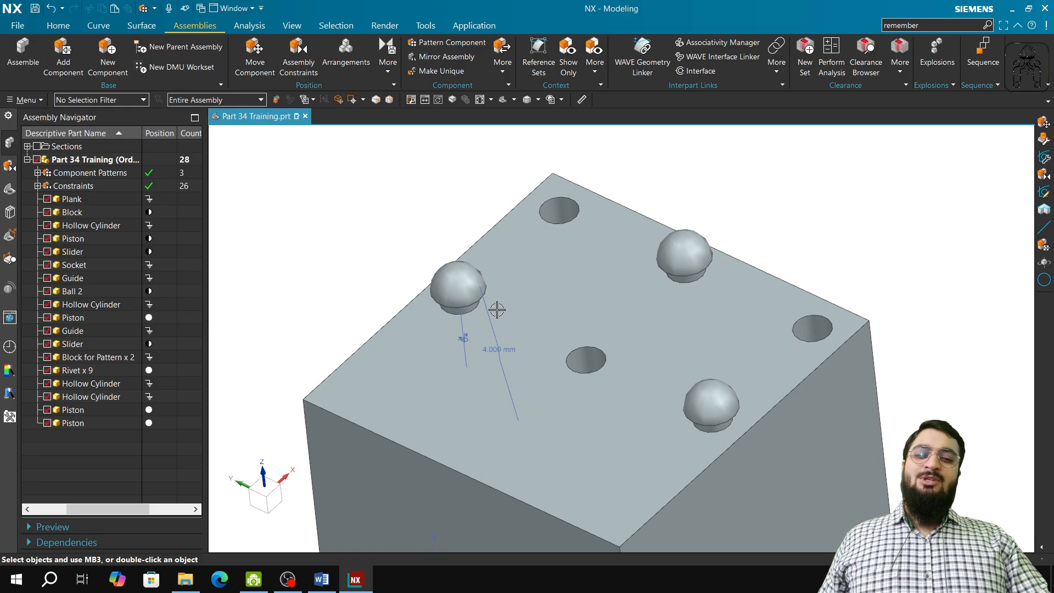
Hide the patterned rivet in the hole between the rear and far corner holes, and undo the hiding.
click(695, 248)
right_click(695, 249)
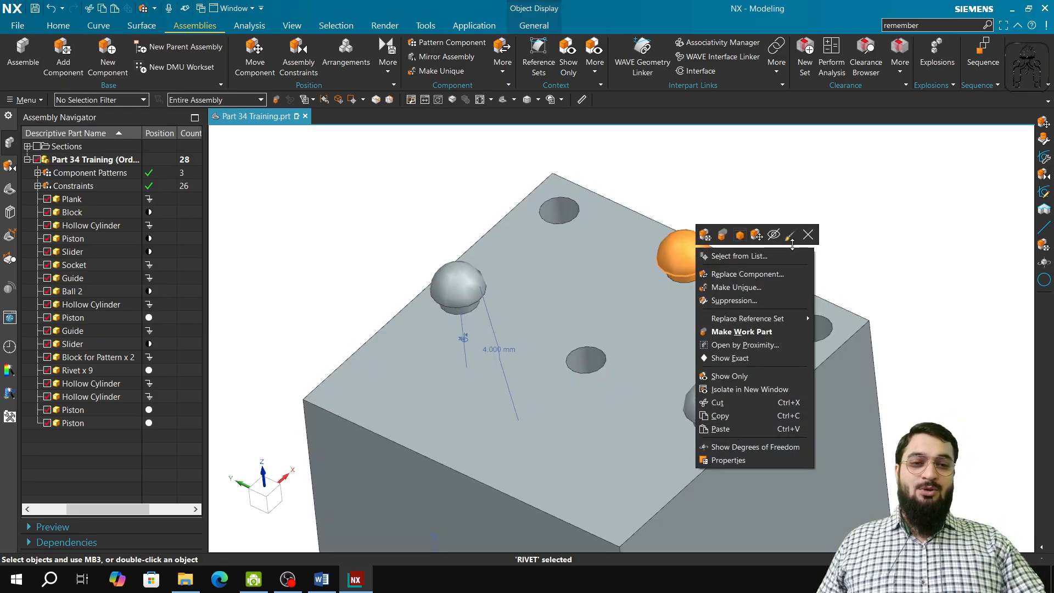
click(773, 235)
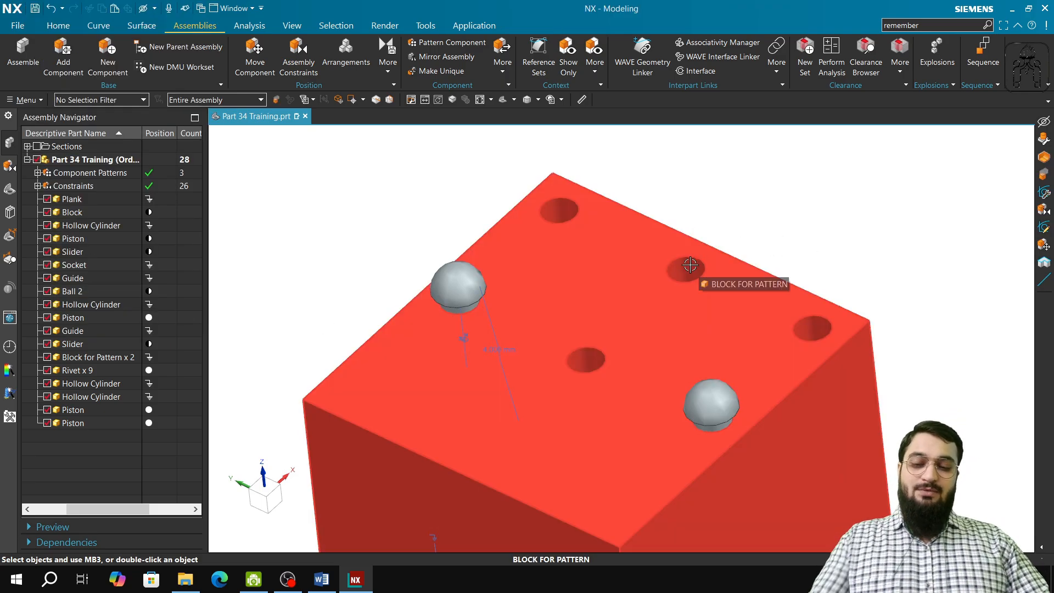
key(ctrl+z)
View the suppression state options for the same patterned rivet and dismiss them.
right_click(690, 265)
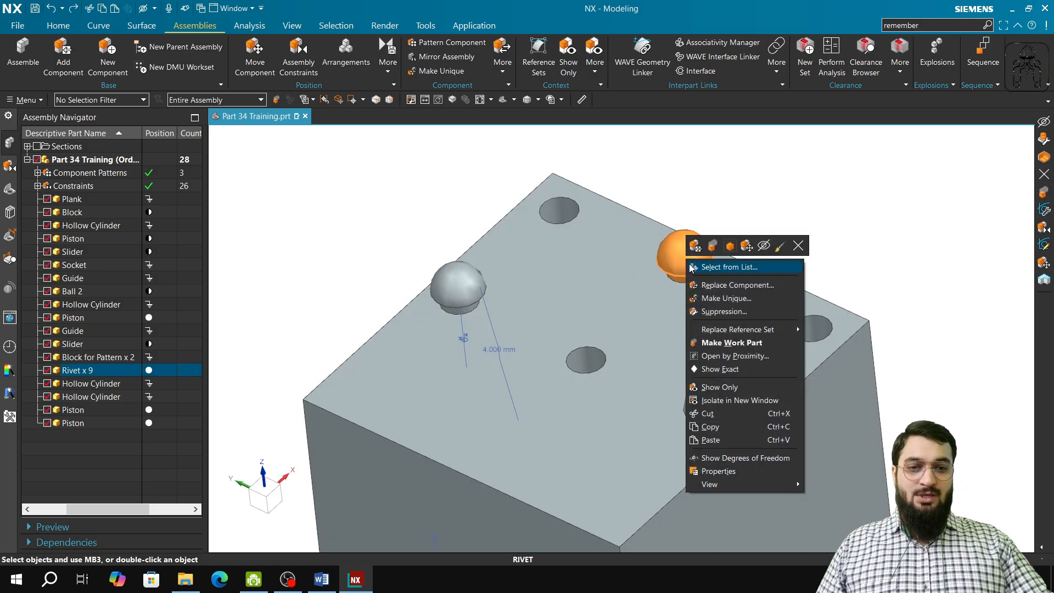
click(733, 311)
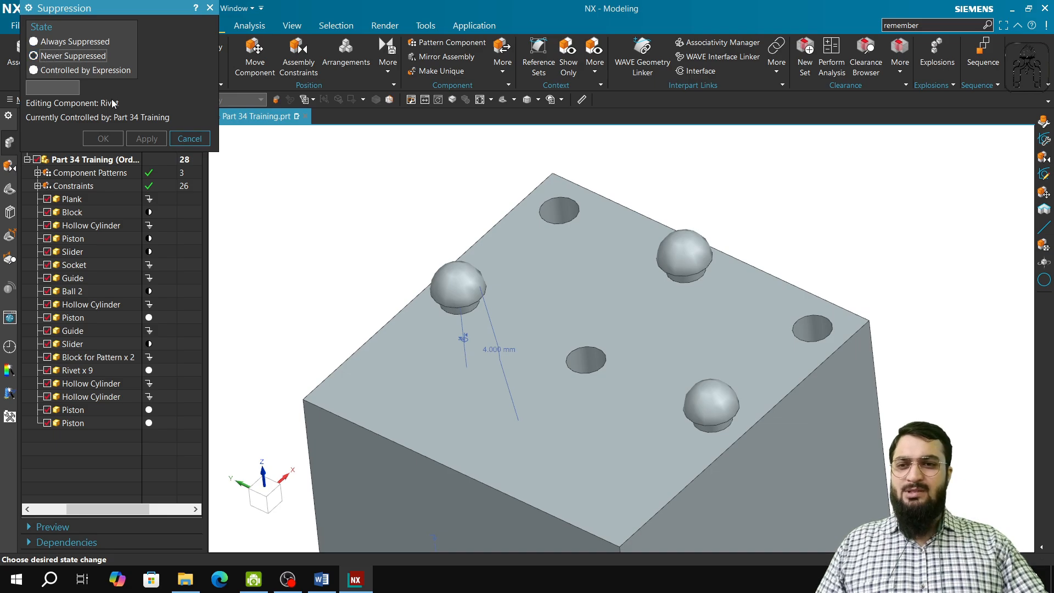
click(189, 139)
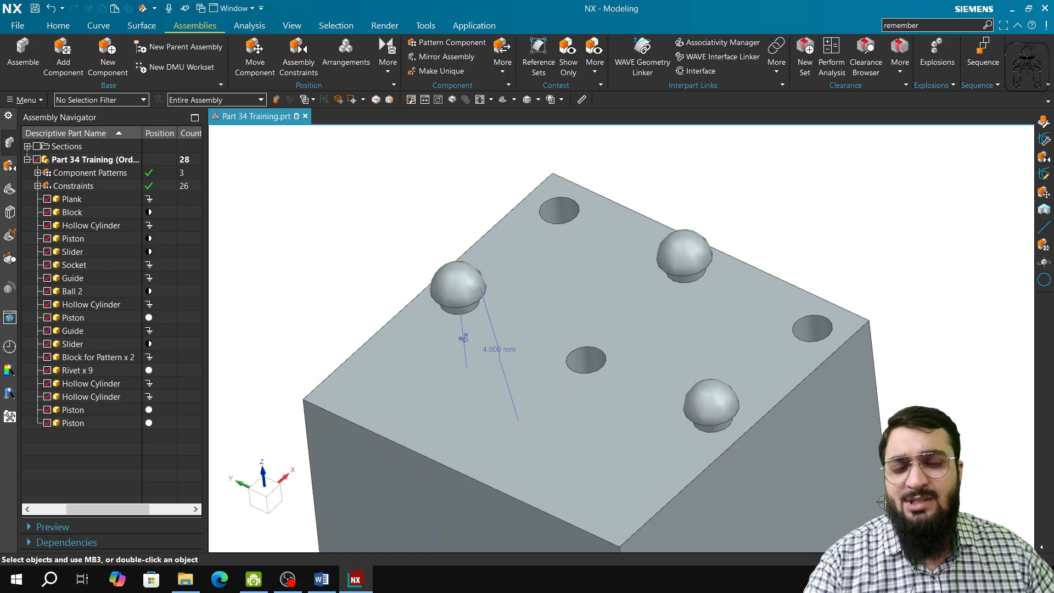
Switch to the training syllabus in Word, examine the topics from Part 26 to Part 38, and return to the NX assembly.
click(321, 579)
scroll(336, 322, up, 4)
scroll(336, 322, up, 15)
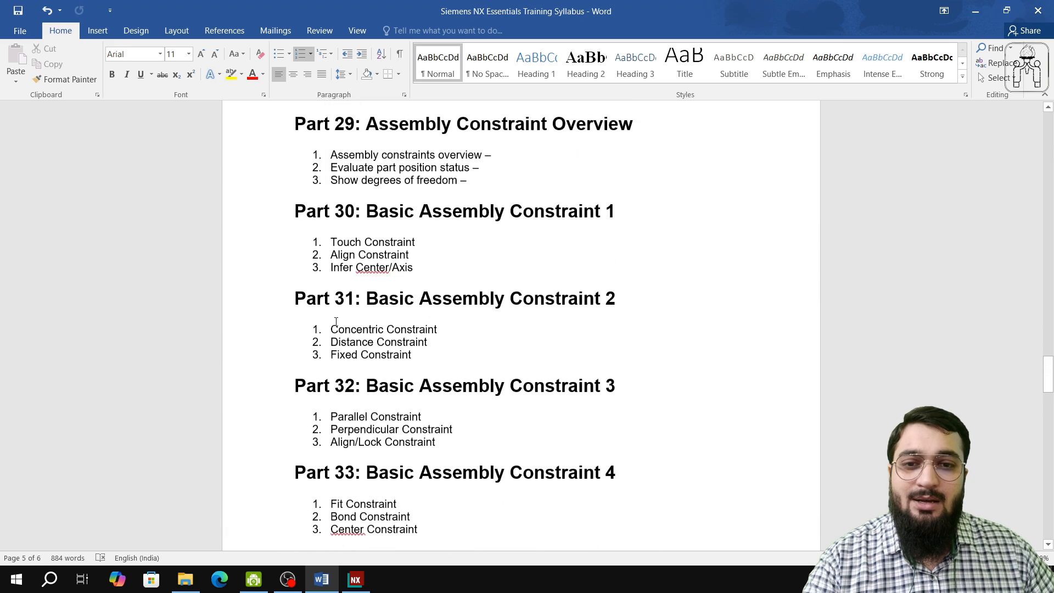
scroll(336, 322, up, 6)
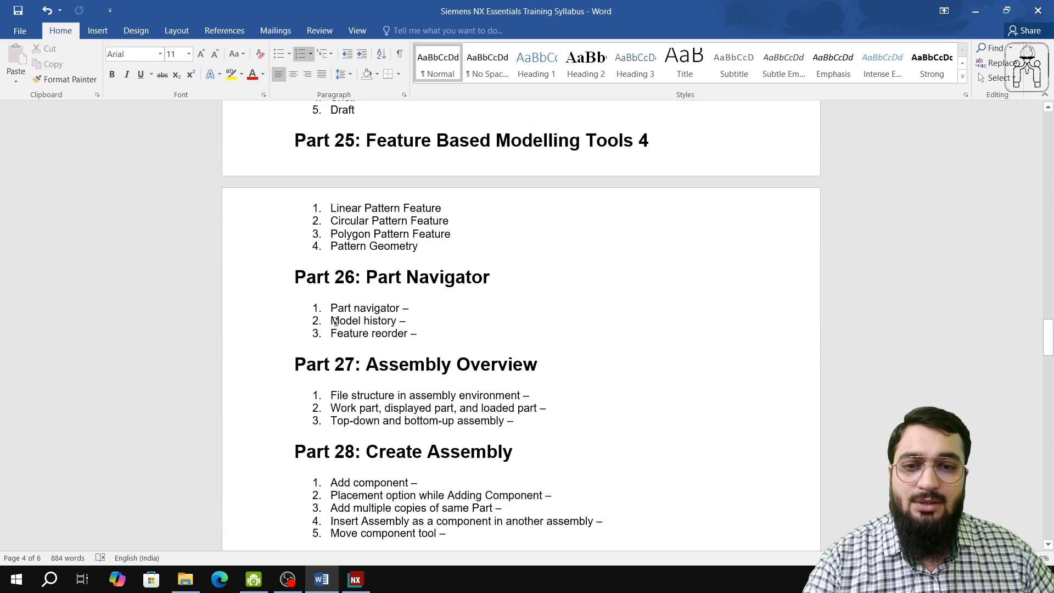
drag(295, 277, 399, 322)
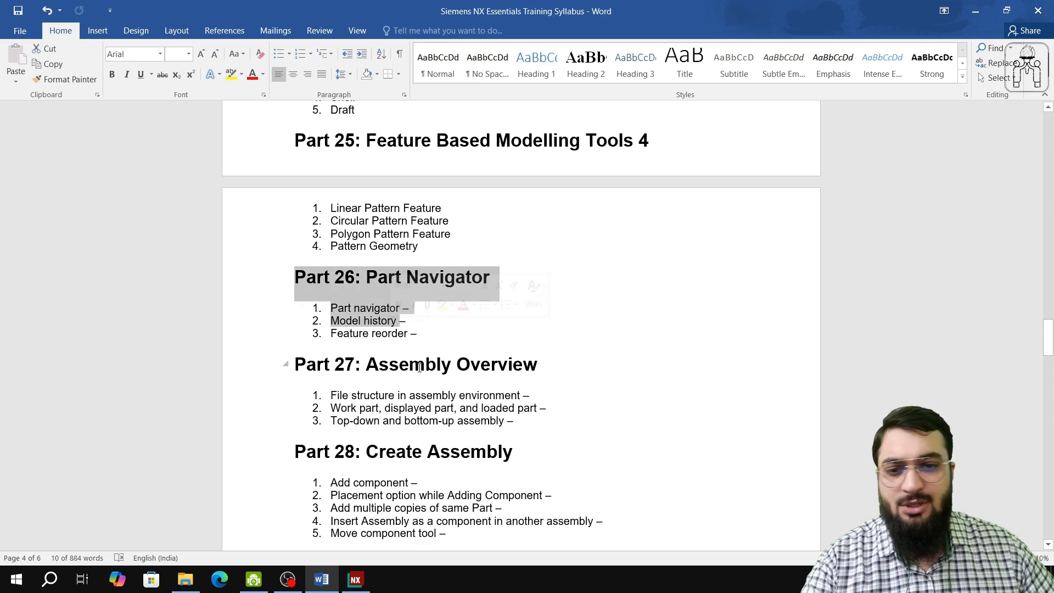
click(414, 334)
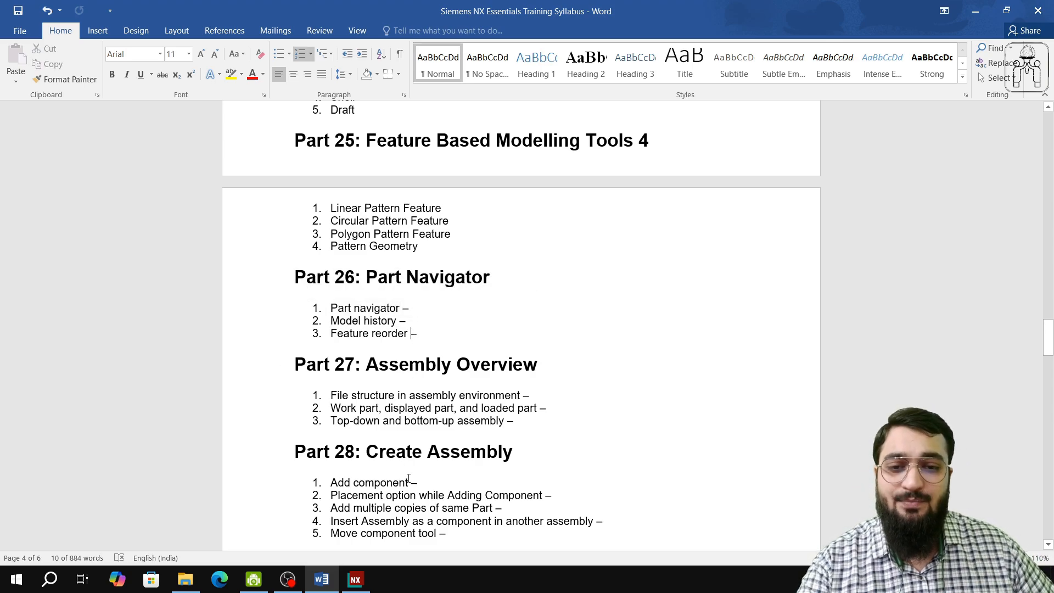
scroll(413, 478, down, 10)
scroll(412, 478, down, 10)
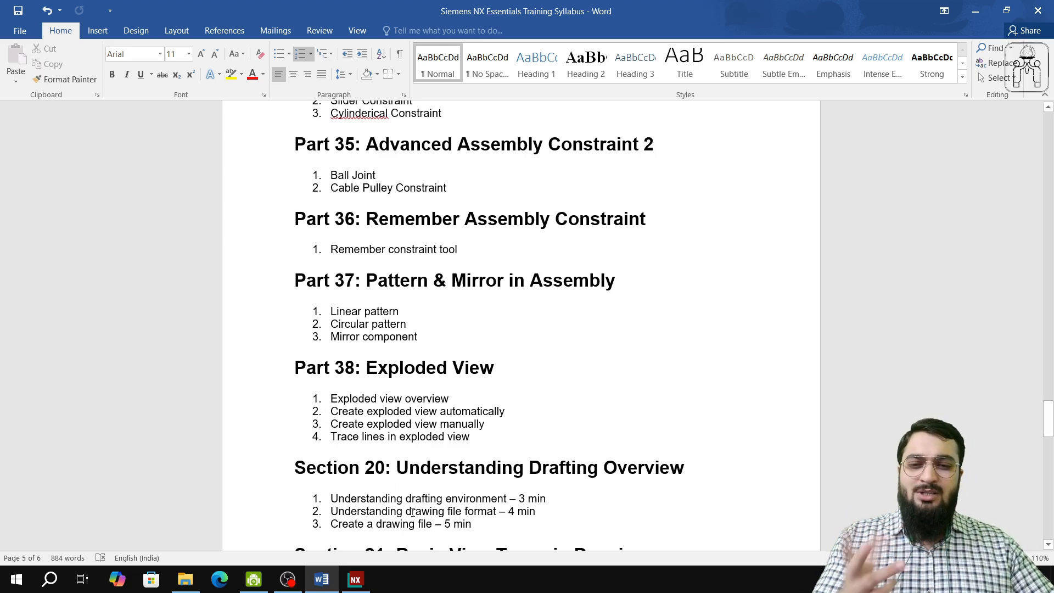
click(269, 586)
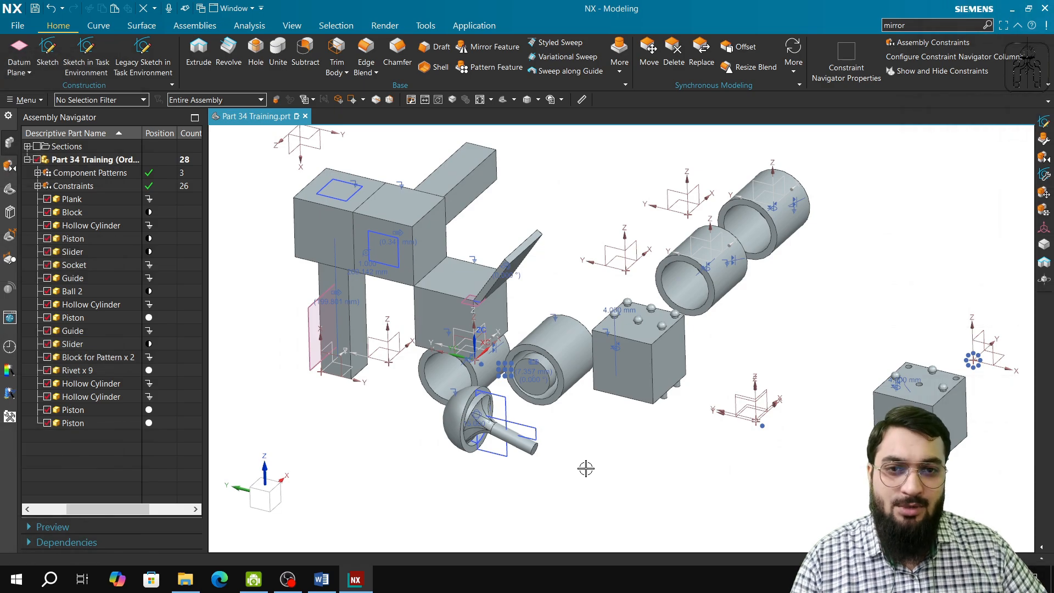
click(216, 30)
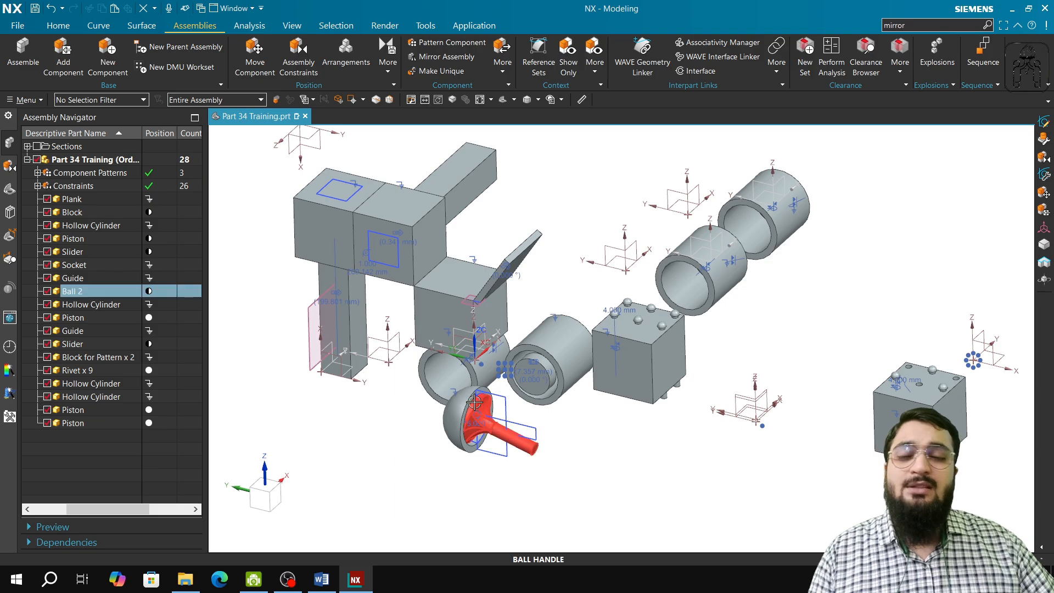
click(444, 57)
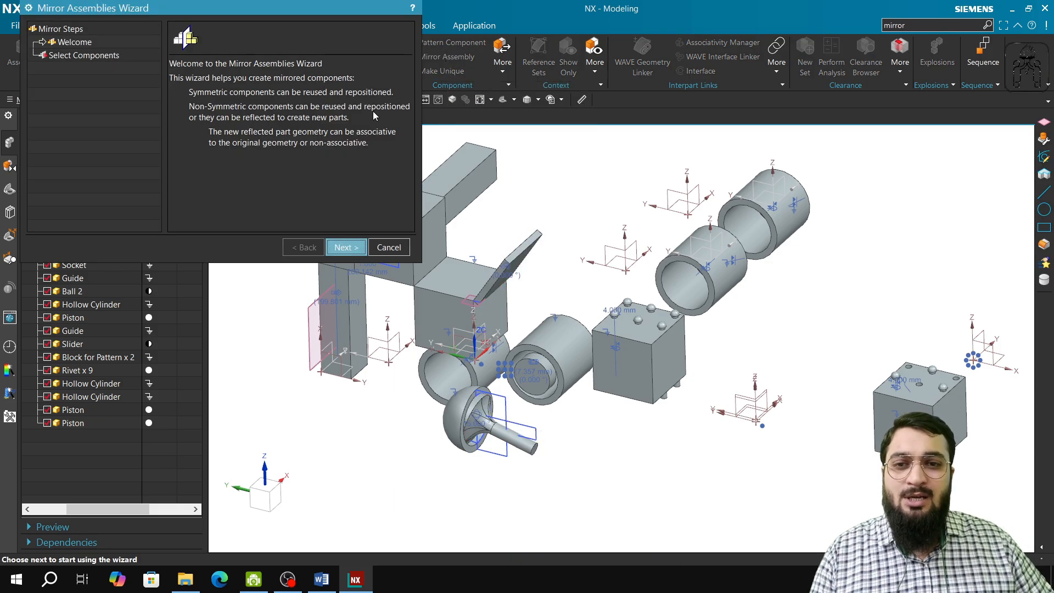
click(409, 247)
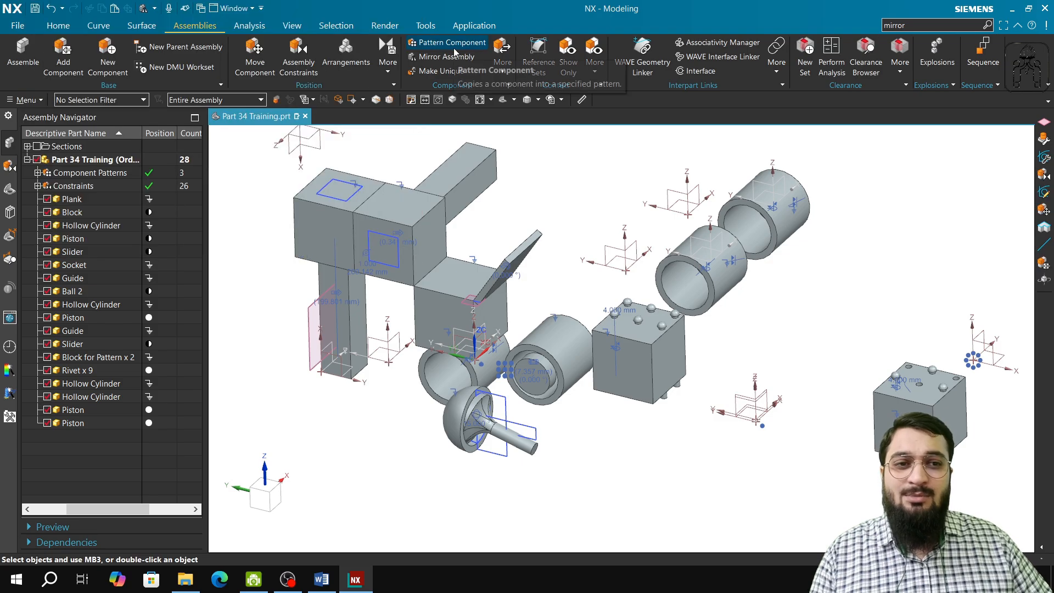
Start the Mirror Assemblies Wizard through a command search for "mirror" and select both Guide and both Slider components to mirror.
click(960, 30)
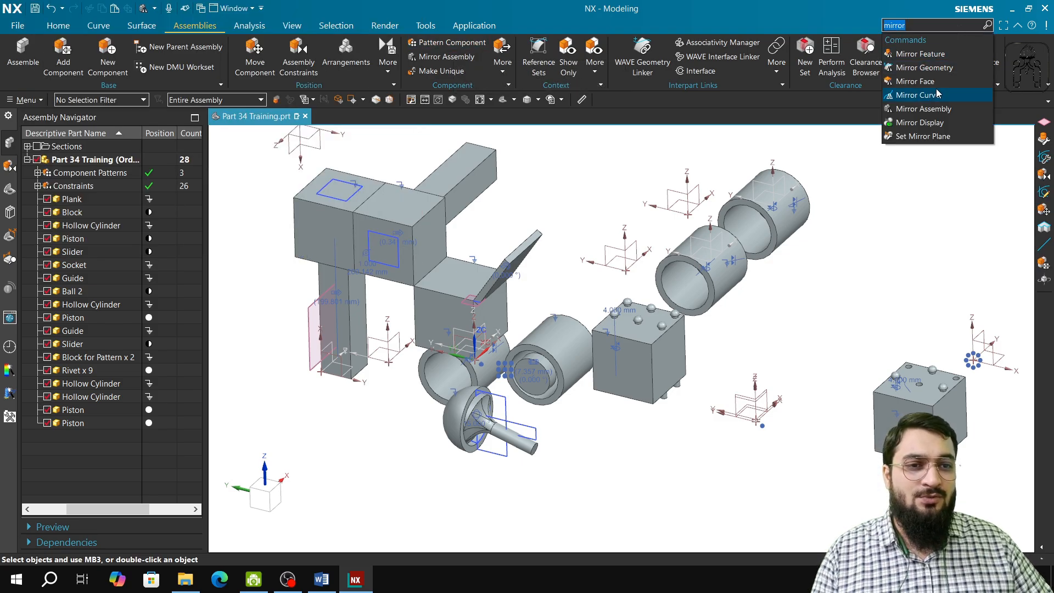
click(933, 109)
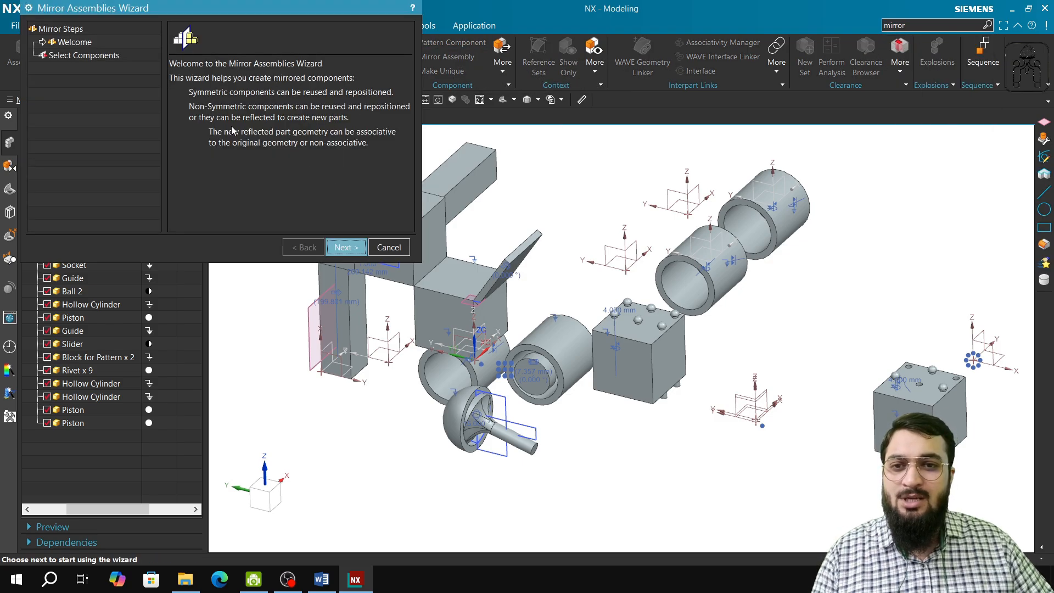
click(344, 247)
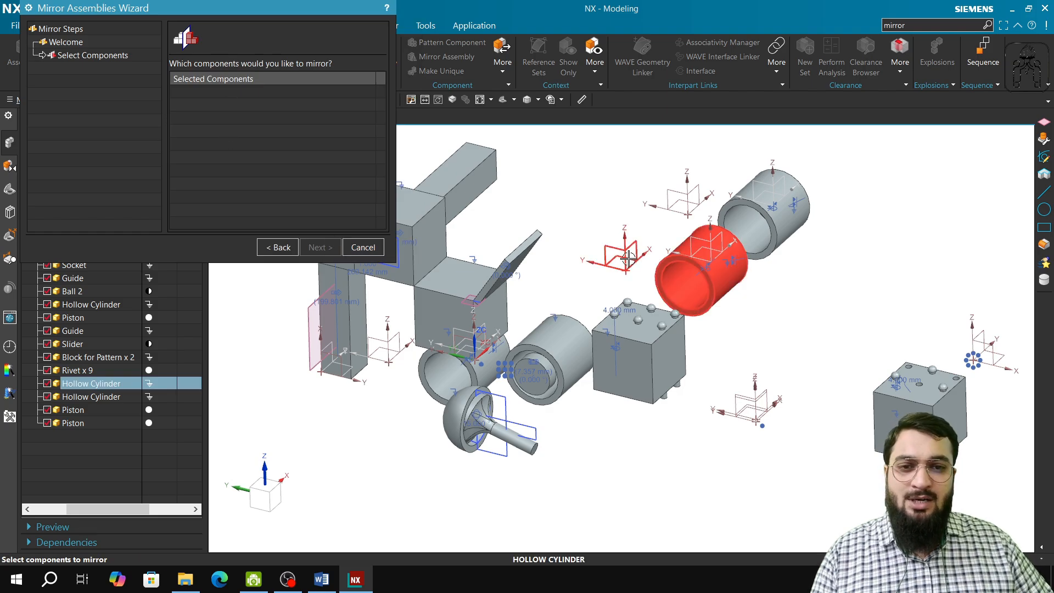
scroll(537, 266, up, 3)
scroll(528, 285, down, 4)
shift+middle_drag(527, 301, 627, 300)
click(483, 252)
click(479, 280)
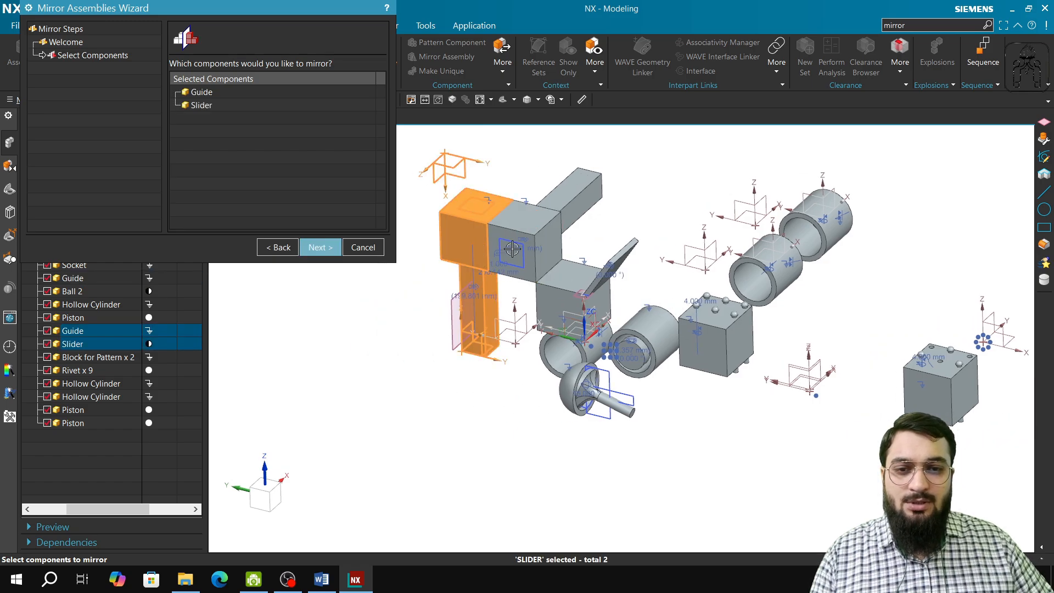
click(531, 228)
click(551, 203)
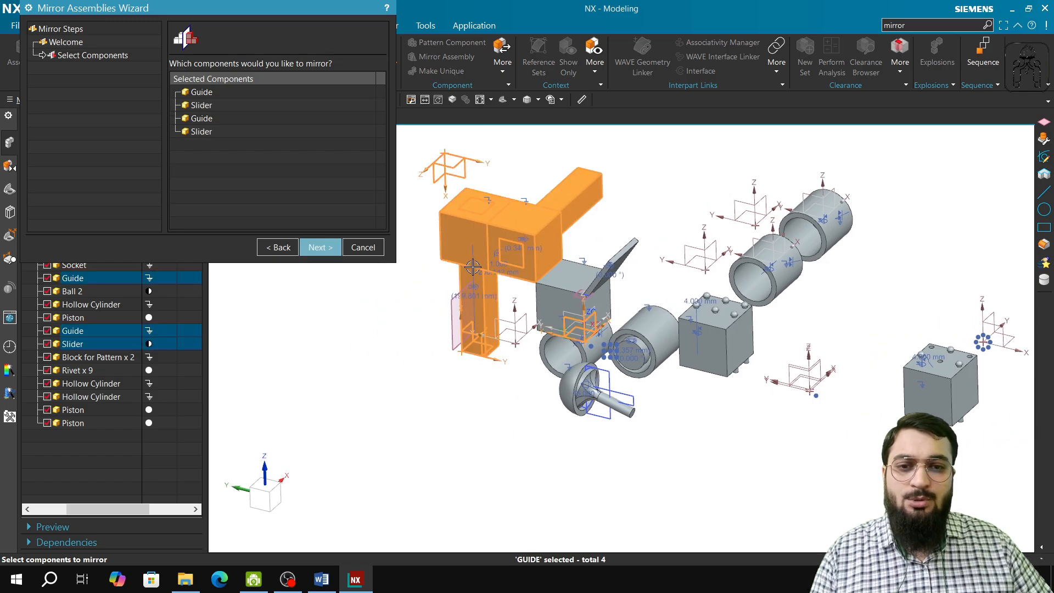
Proceed to the mirror plane selection and create an At Angle datum plane at 90° to the XY plane through the datum Y axis.
click(321, 248)
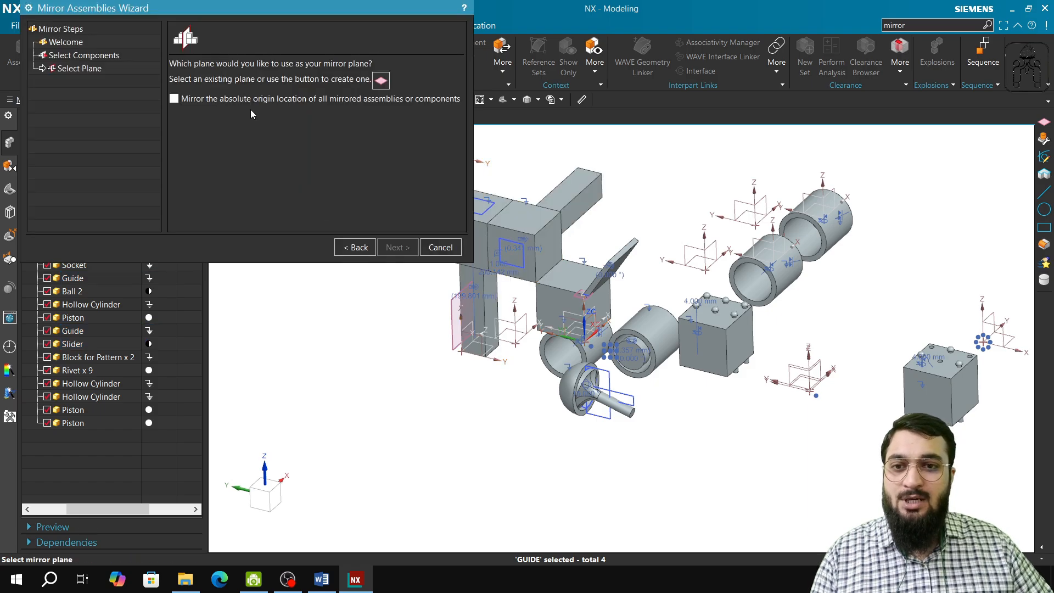
click(381, 80)
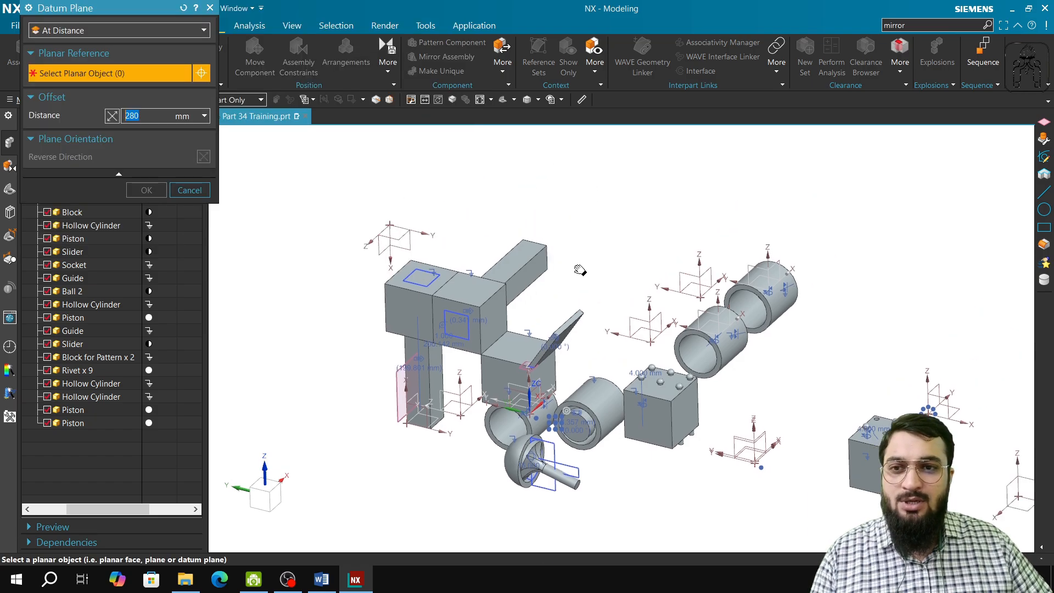
click(194, 31)
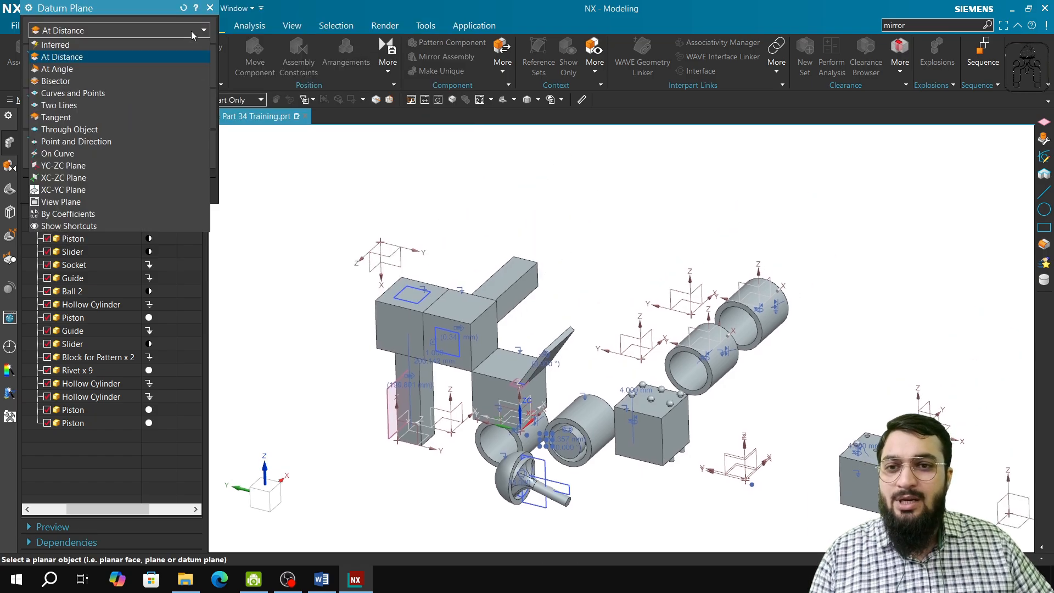
click(117, 68)
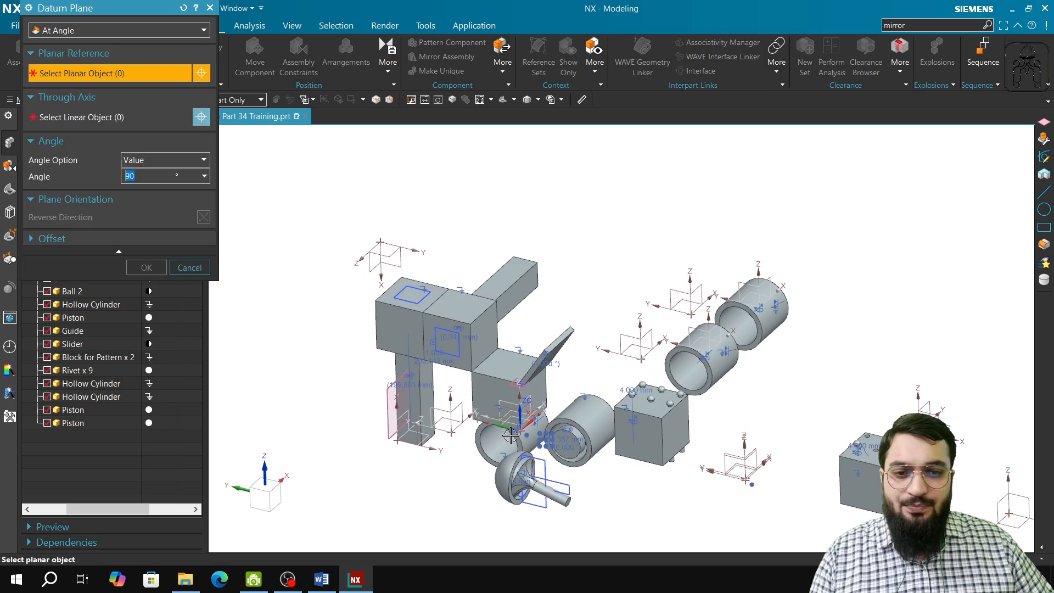
scroll(513, 428, up, 3)
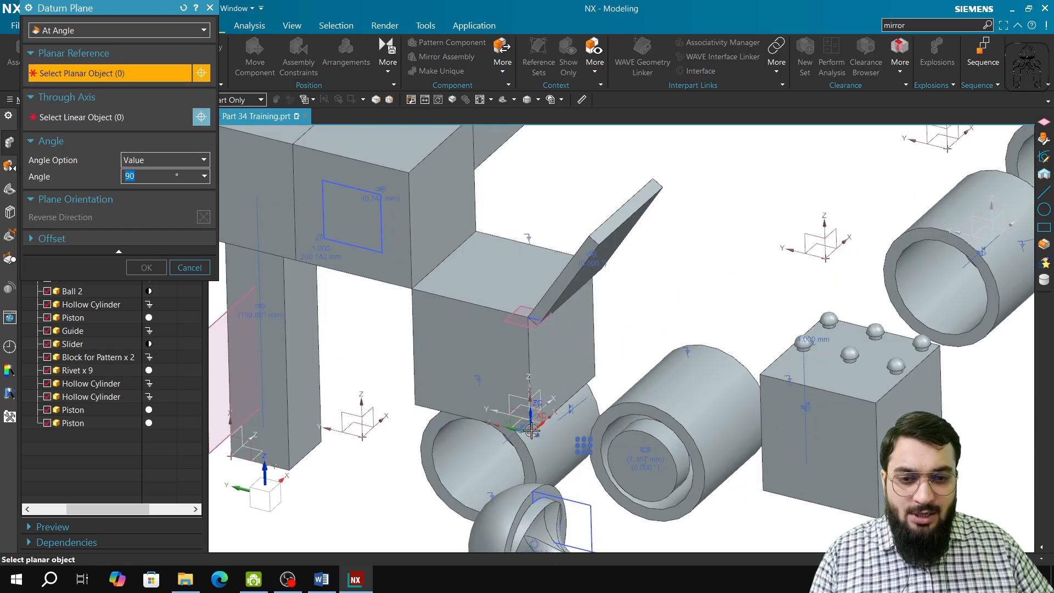
click(265, 482)
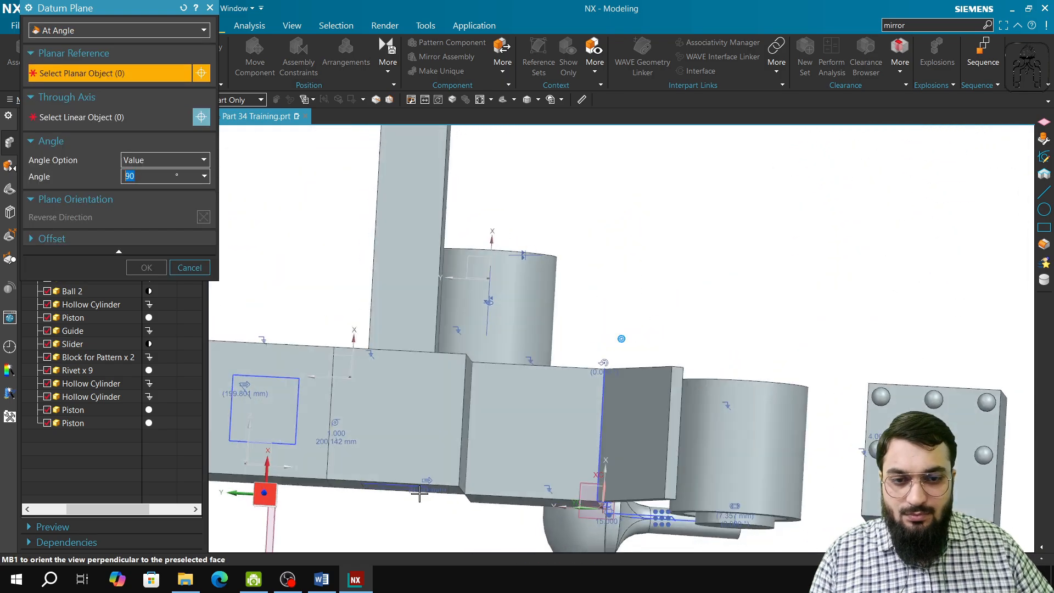
click(608, 499)
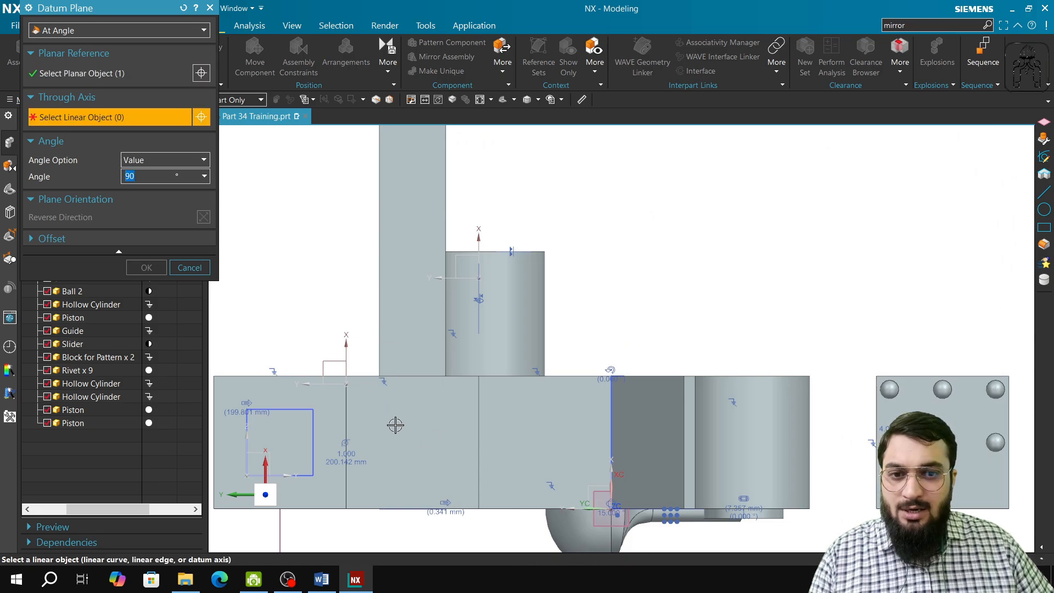
middle_drag(429, 453, 429, 429)
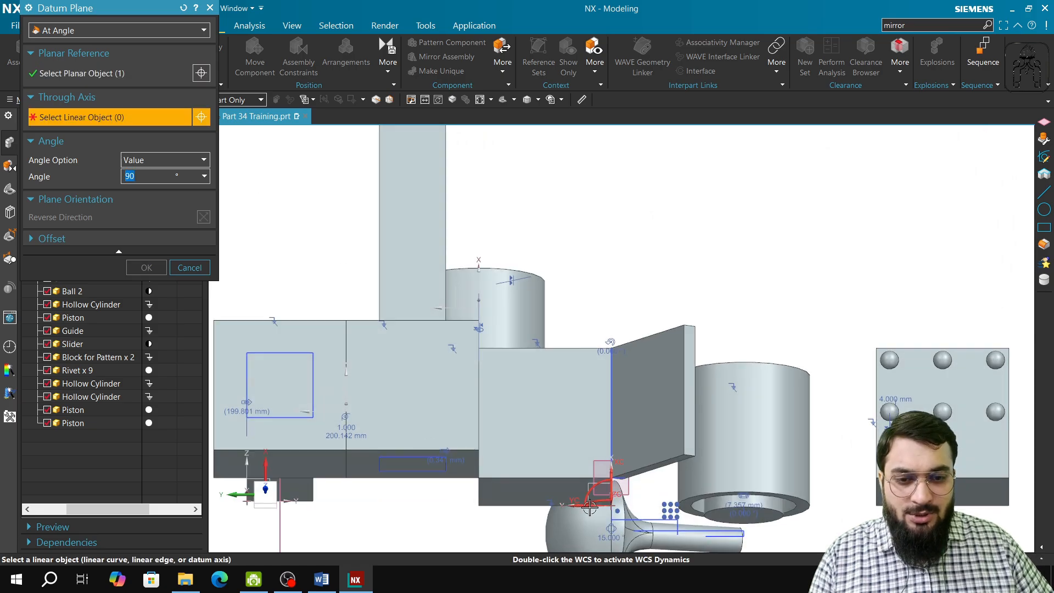
click(561, 503)
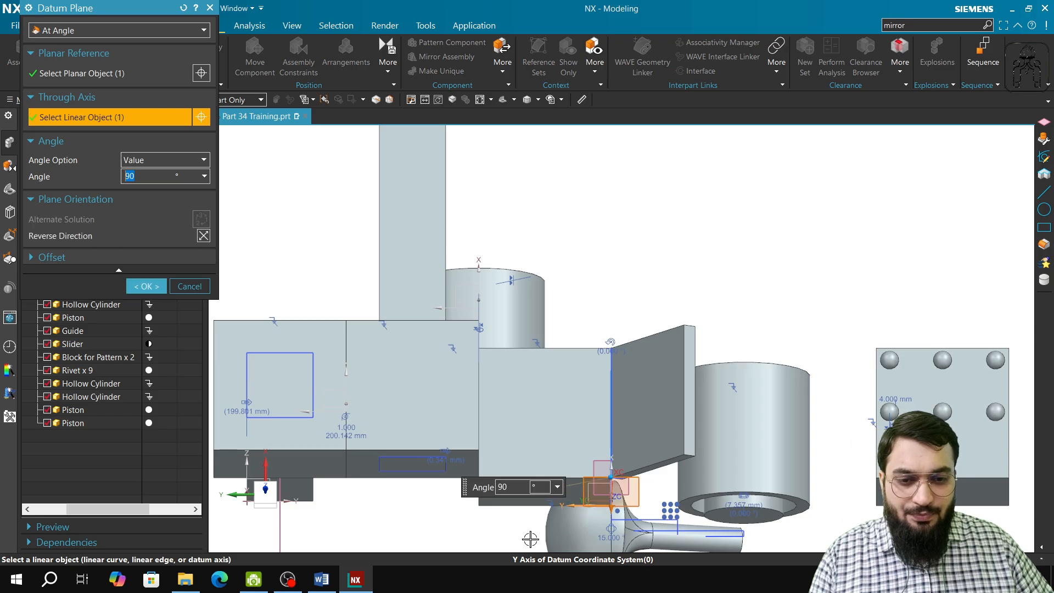
middle_click(548, 463)
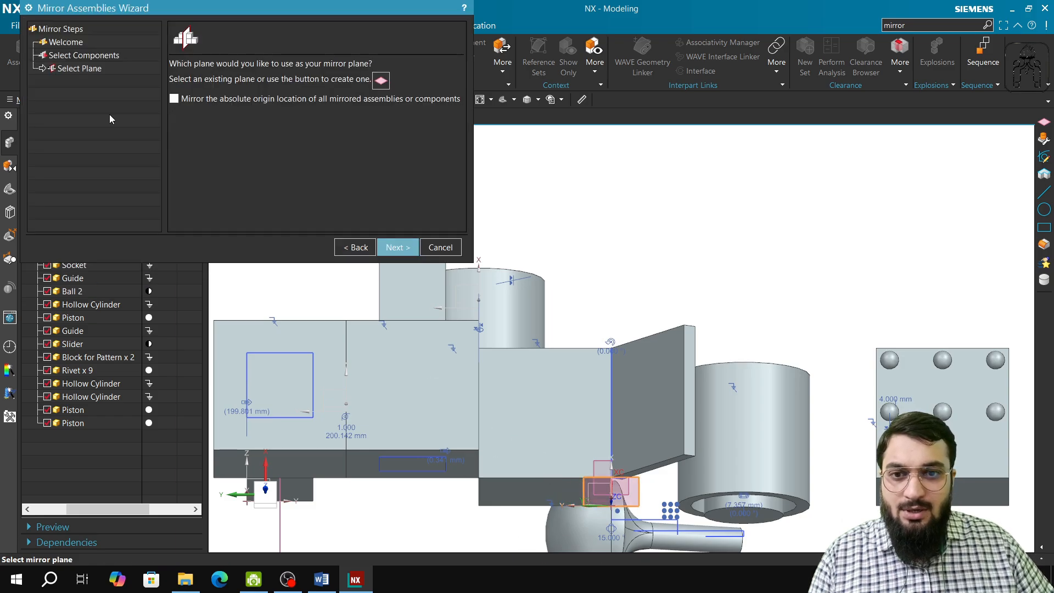
Begin another datum plane for the mirror, of type At Angle and referenced to the XY plane of the datum coordinate system.
click(63, 70)
click(381, 81)
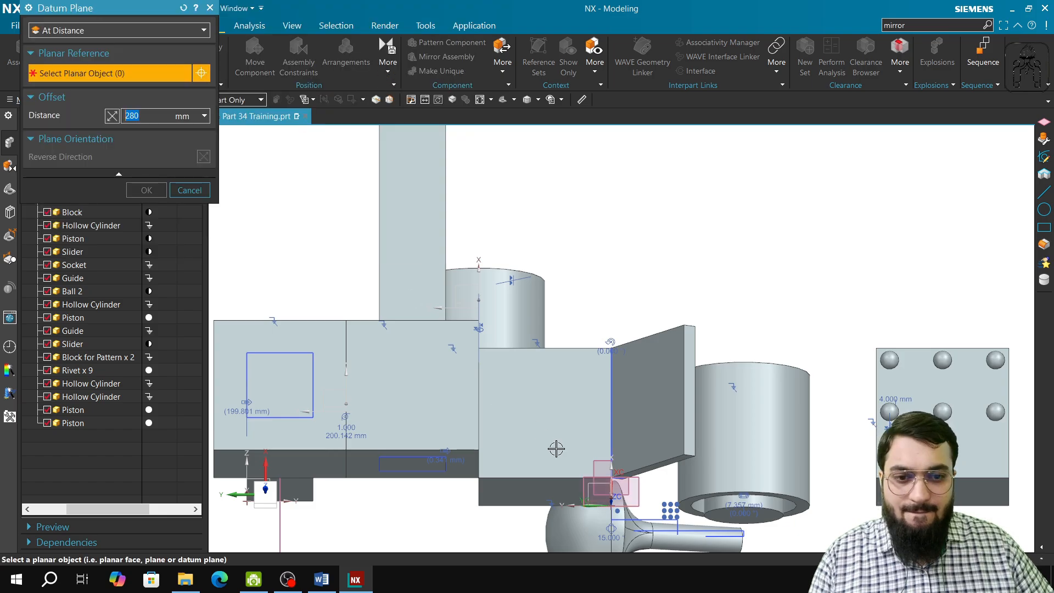
shift+middle_drag(578, 476, 556, 356)
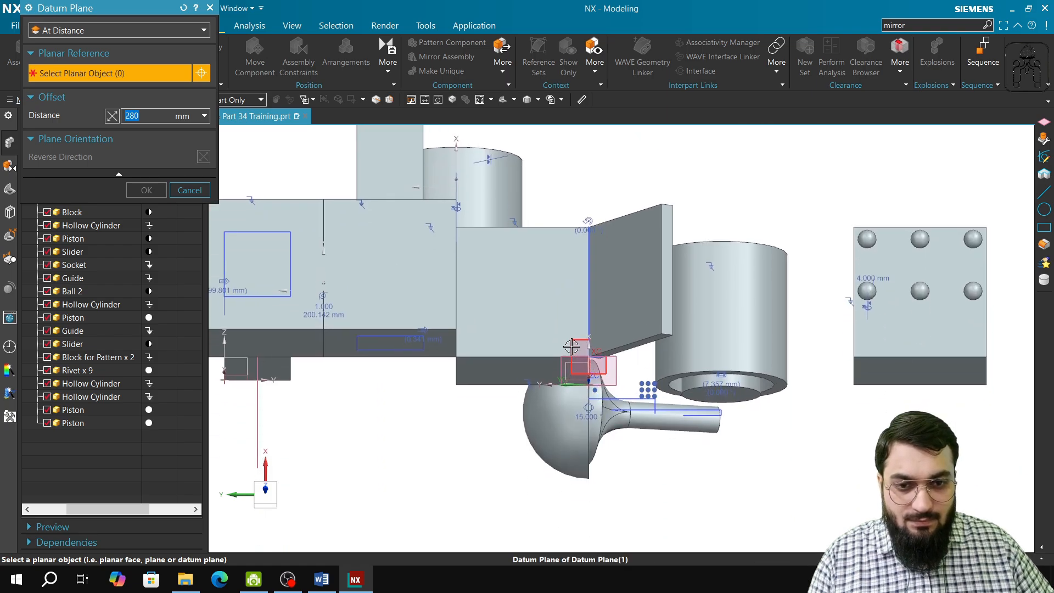
click(566, 375)
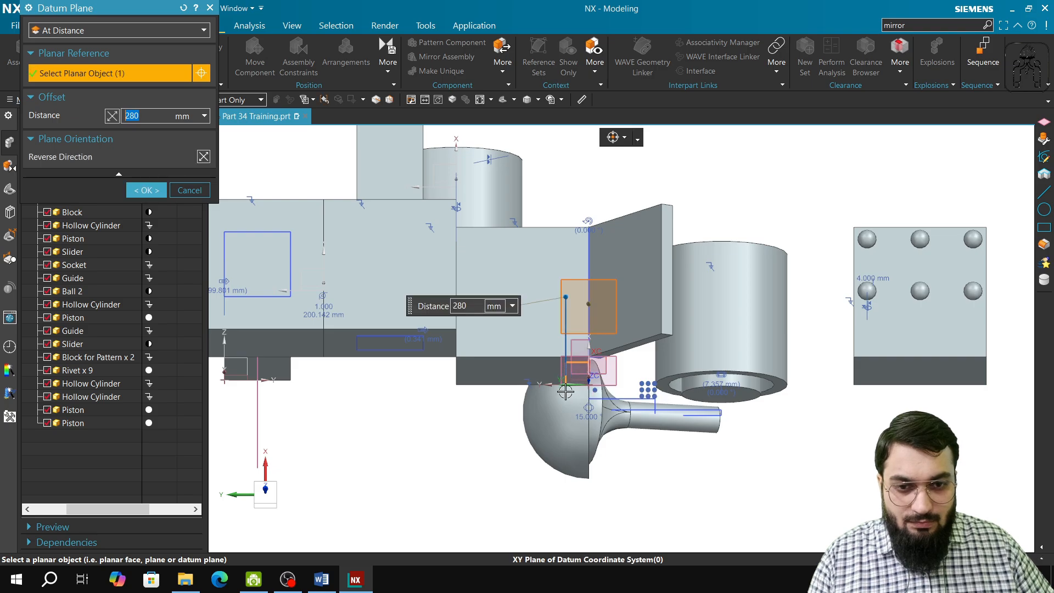
click(120, 34)
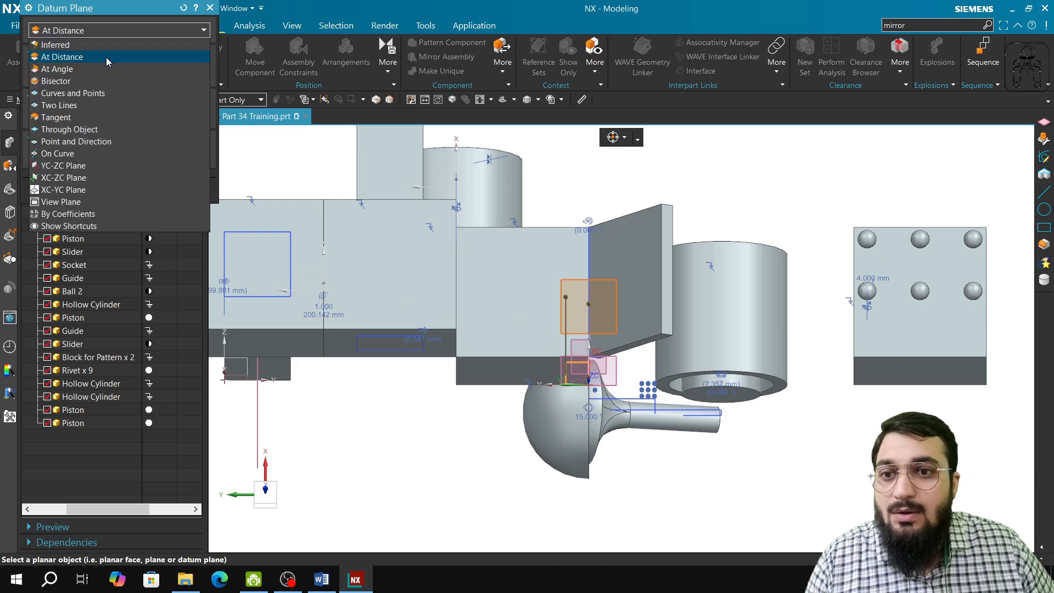
click(104, 68)
middle_drag(536, 351, 541, 306)
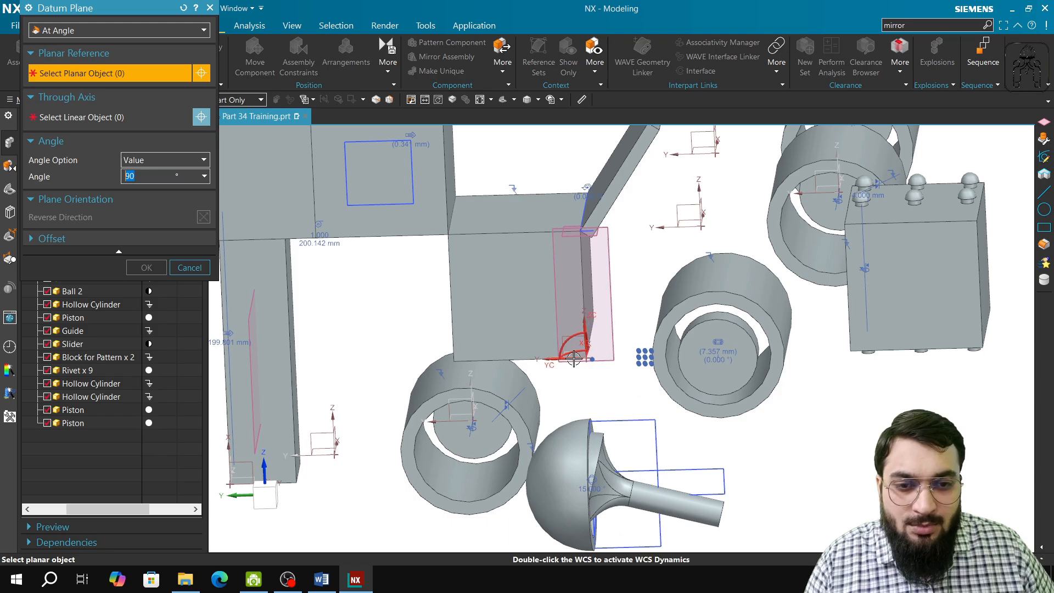
click(576, 351)
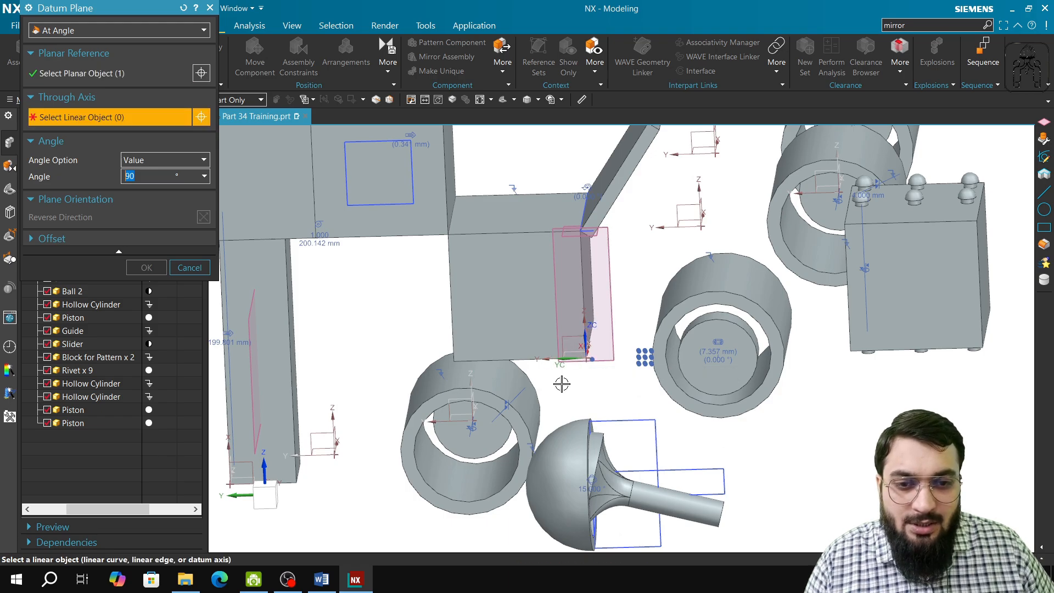
Try the datum plane through the Y axis with the angle set to 180°.
click(545, 360)
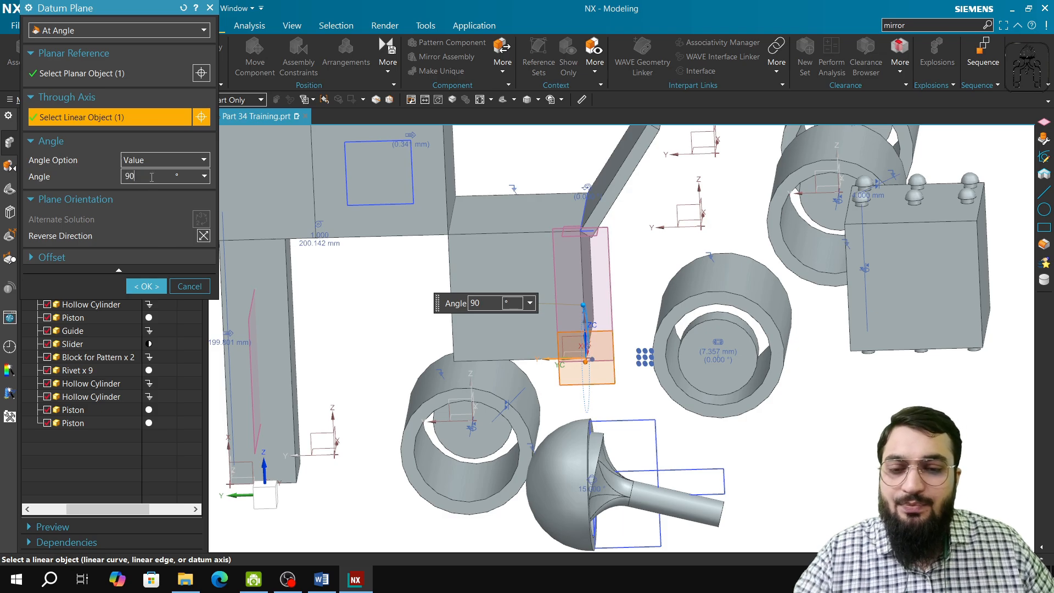
key(Return)
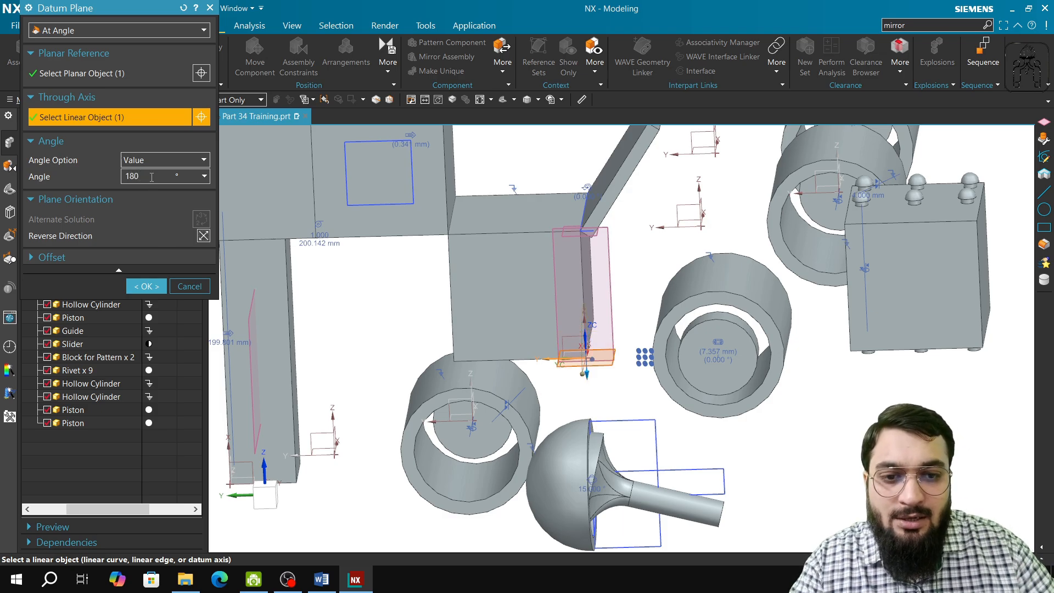
middle_drag(522, 370, 510, 404)
shift+middle_drag(525, 336, 447, 428)
Clear the selected axis, choose the datum coordinate system's X axis instead, and set the plane's angle to 120°.
right_click(247, 327)
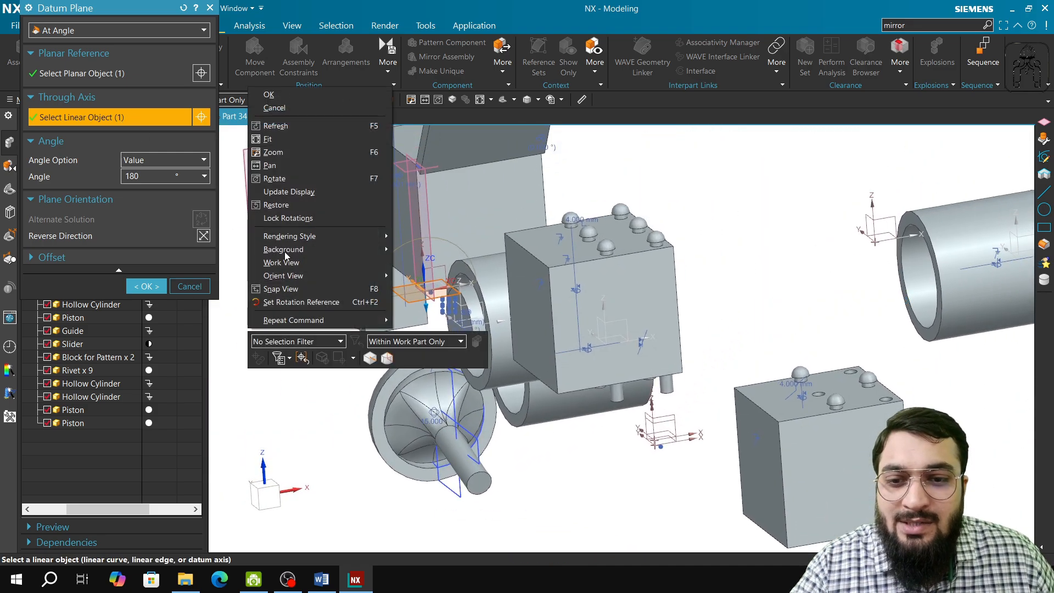
click(304, 357)
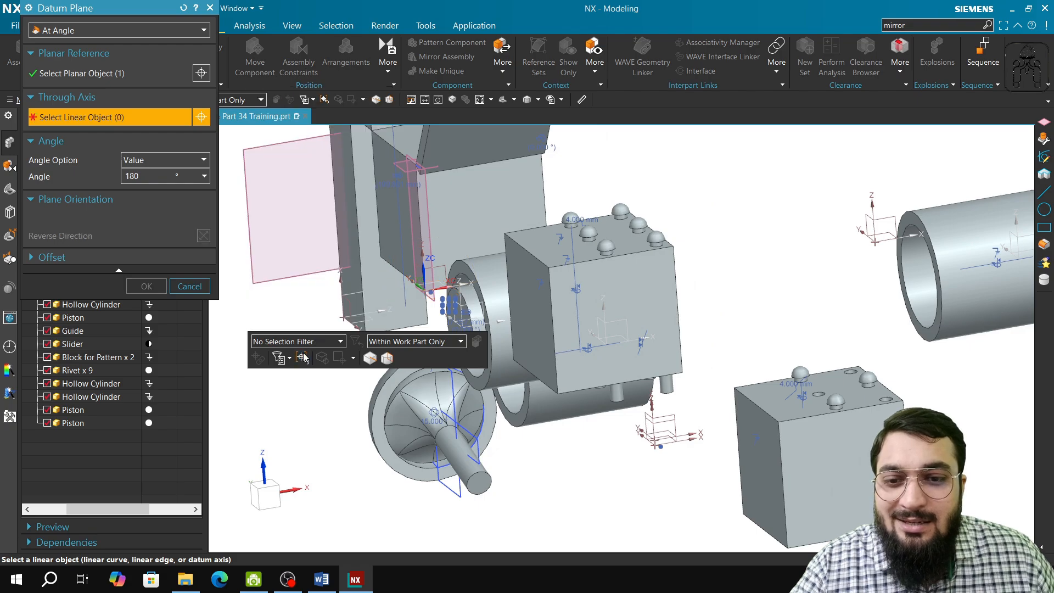
click(464, 283)
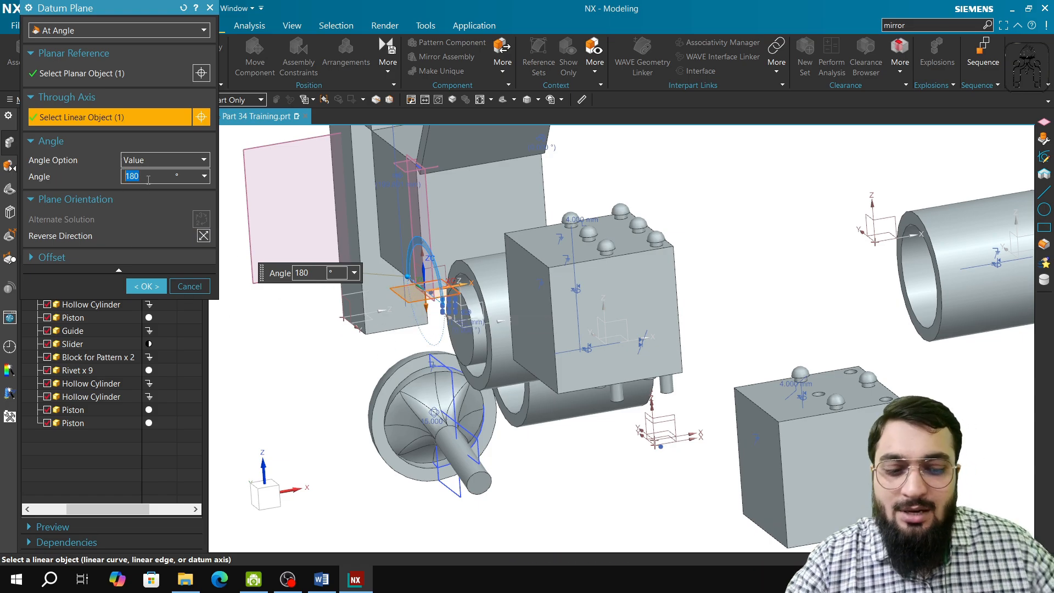
text(0)
key(Return)
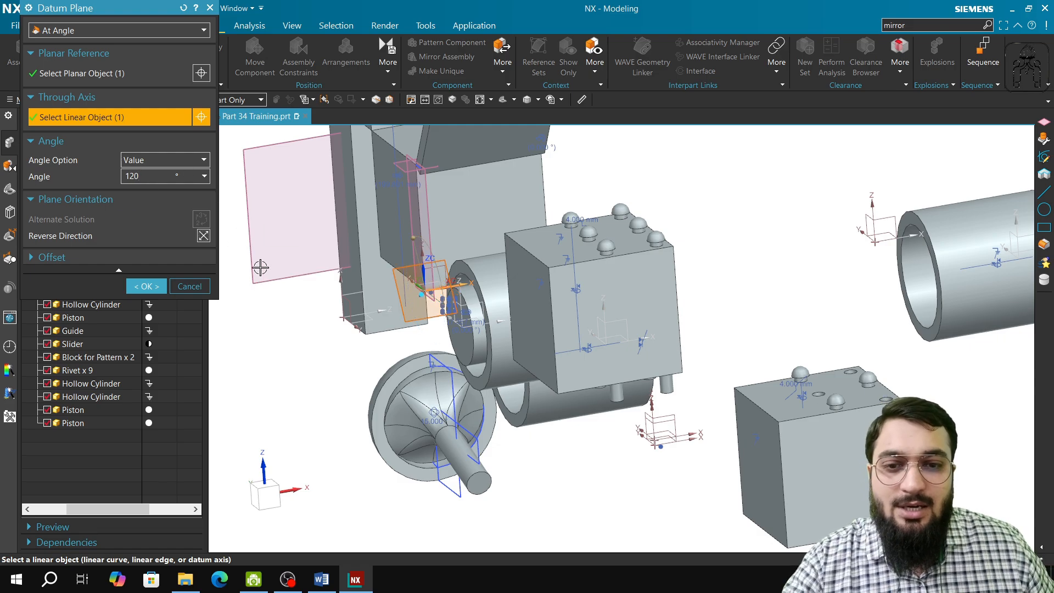
Enable the datum plane's offset, trying a distance of 100 mm and then reversing it to -100 mm.
middle_drag(359, 406, 414, 400)
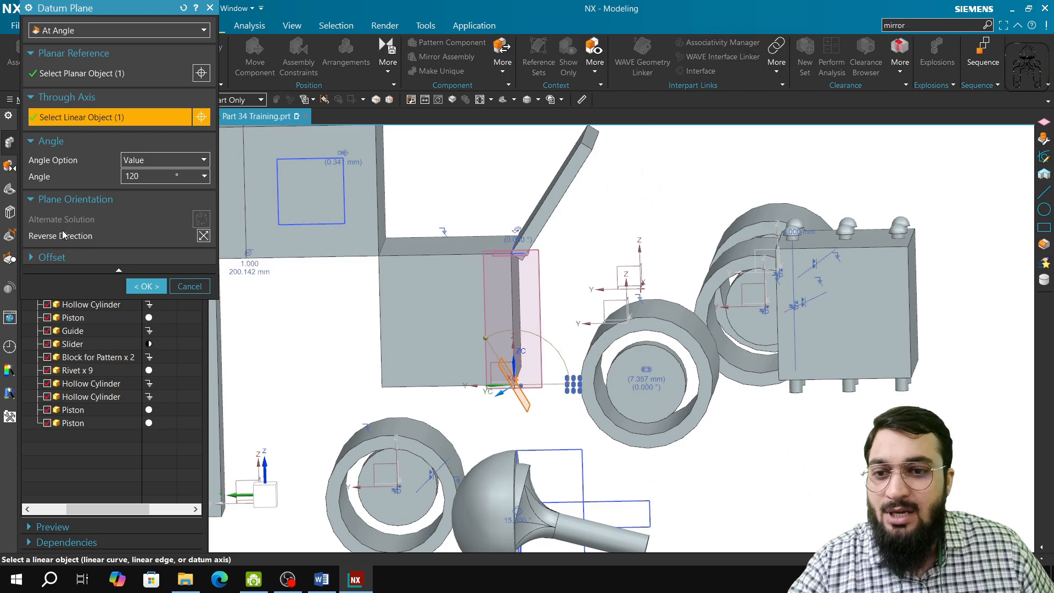
click(52, 256)
click(50, 276)
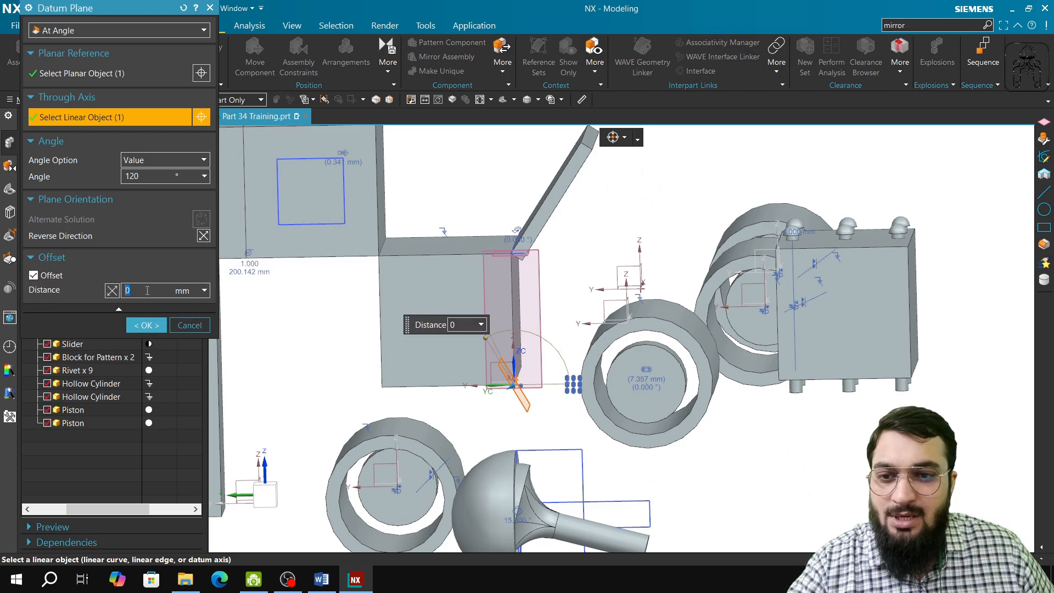
key(Return)
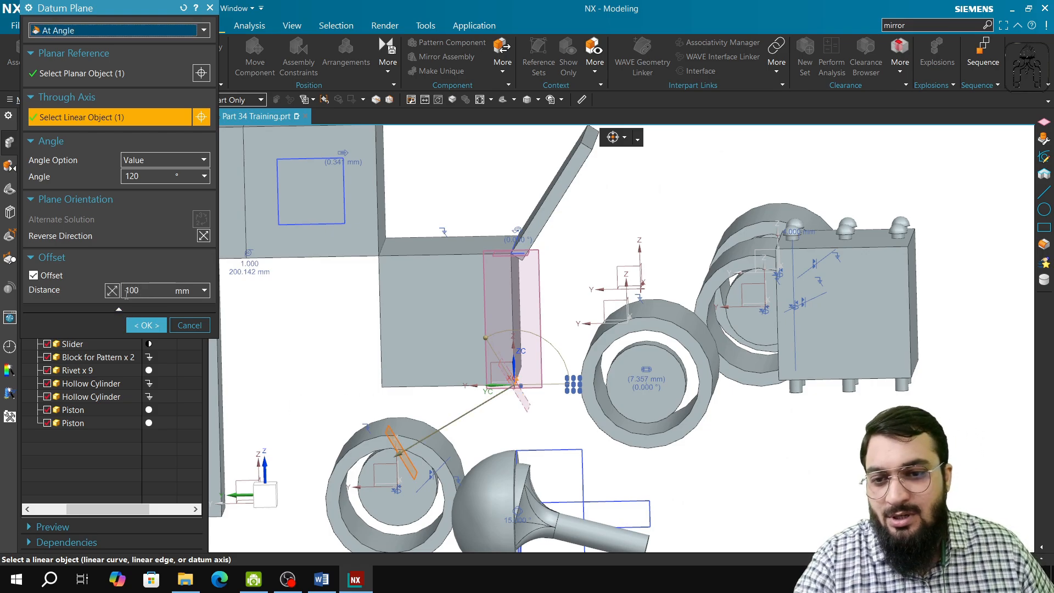
click(128, 291)
text(-)
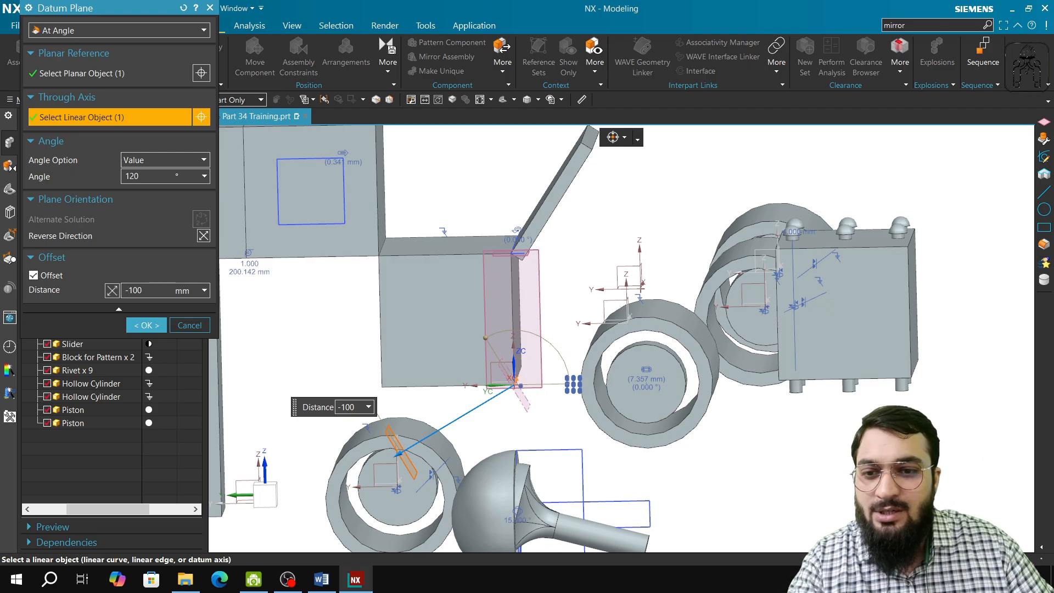
key(Return)
Move the plane's offset freely to -255 mm, create the plane, and accept it as the mirror plane.
scroll(430, 387, down, 2)
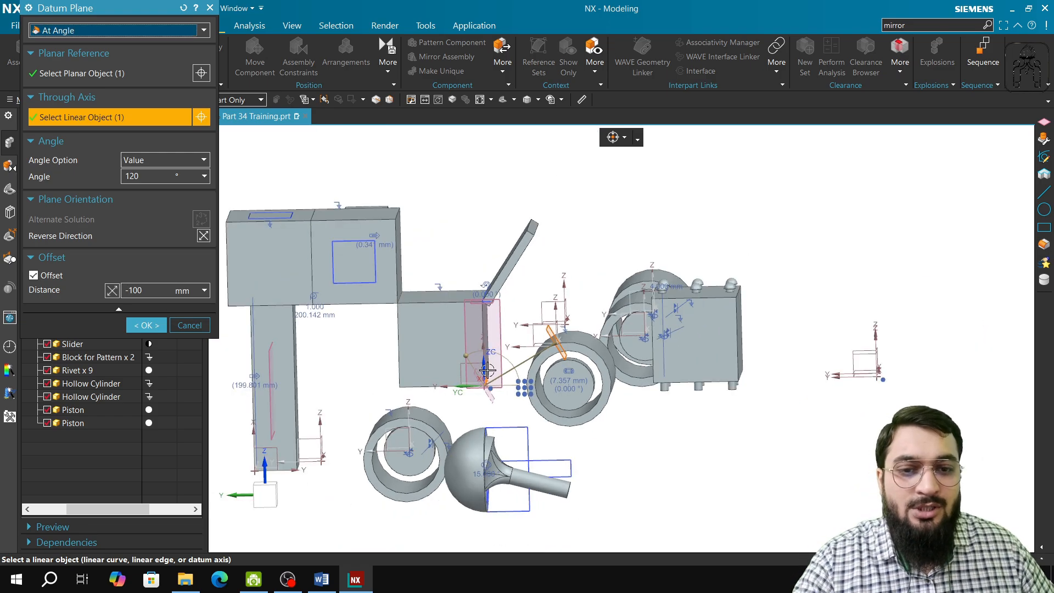
drag(557, 347, 751, 204)
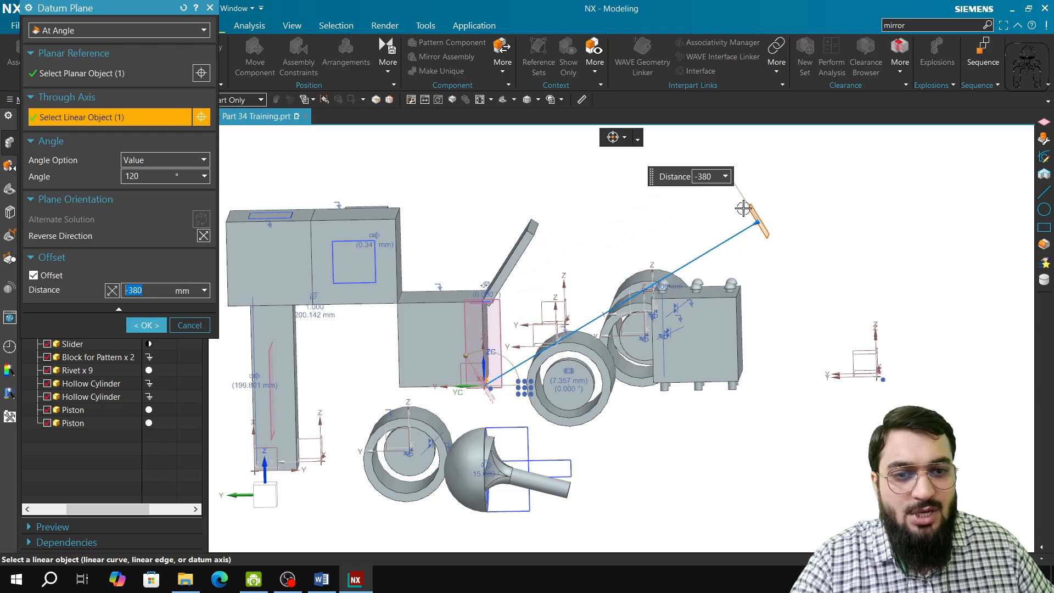
drag(752, 221, 676, 224)
click(270, 494)
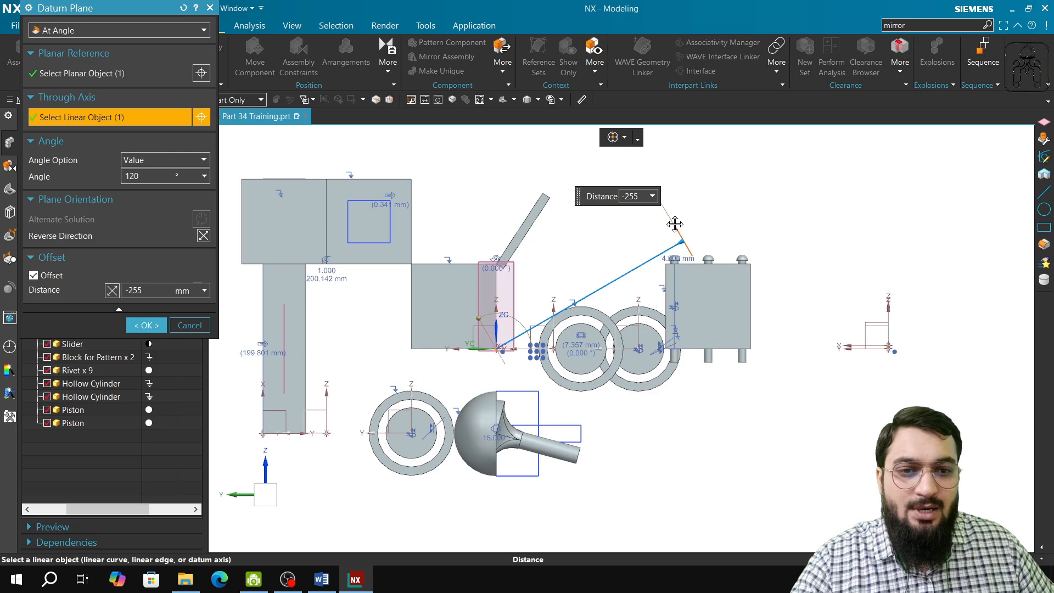
click(146, 325)
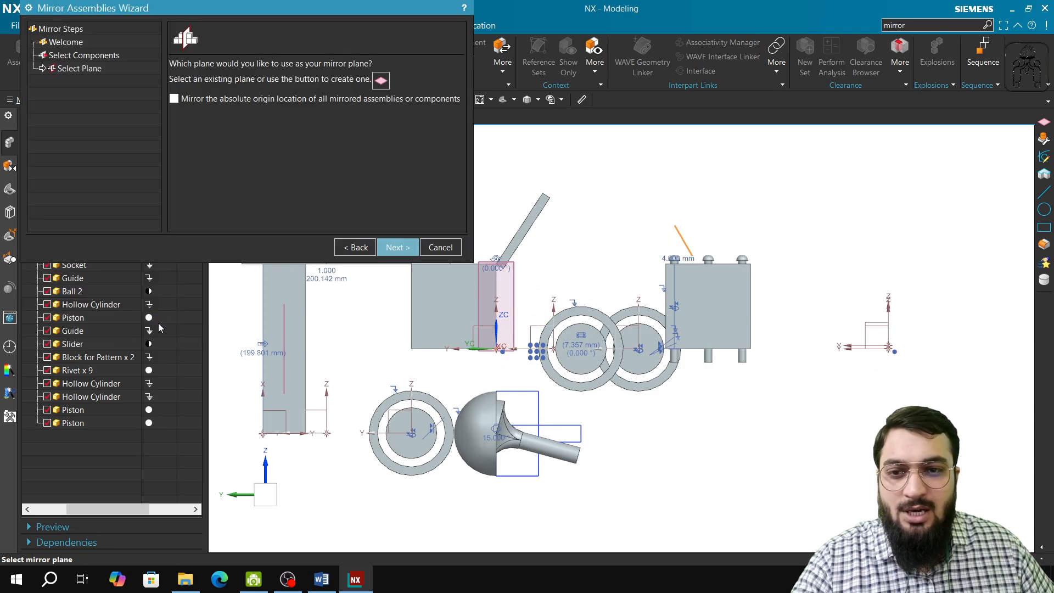
click(398, 247)
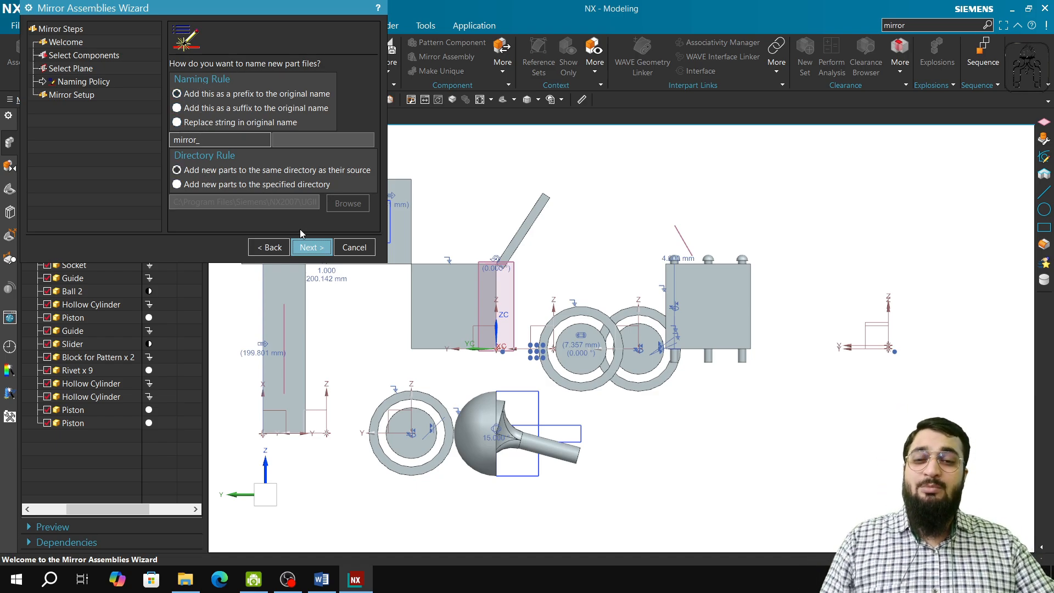
Keep the "mirror_" prefix and source directory, check the listed Sliders and Guides, and proceed to Mirror Review with their default mirror types.
click(310, 247)
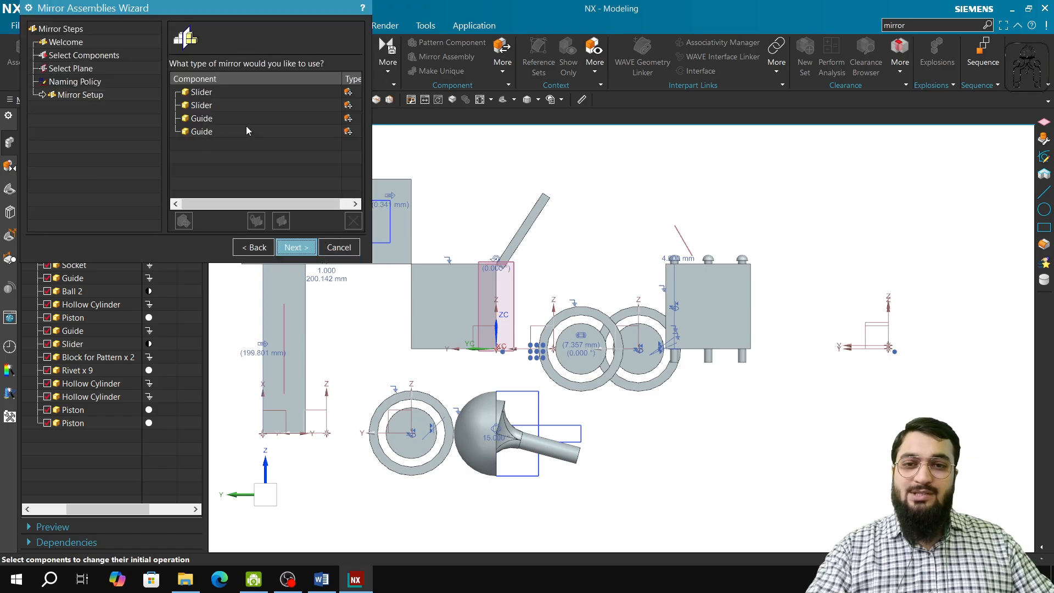
click(207, 97)
click(207, 107)
click(209, 119)
click(210, 129)
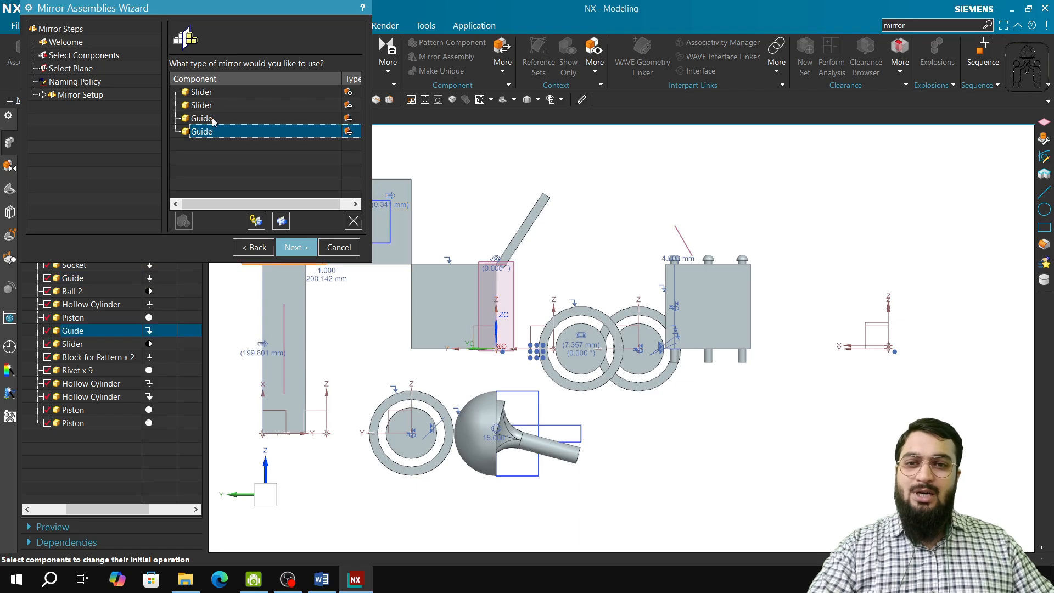
click(252, 157)
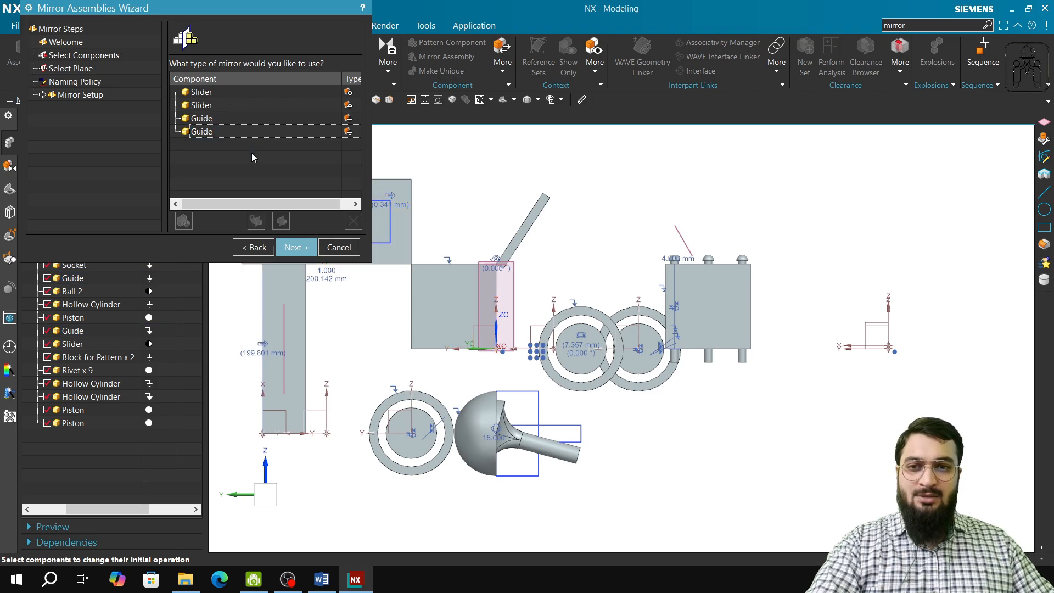
click(295, 247)
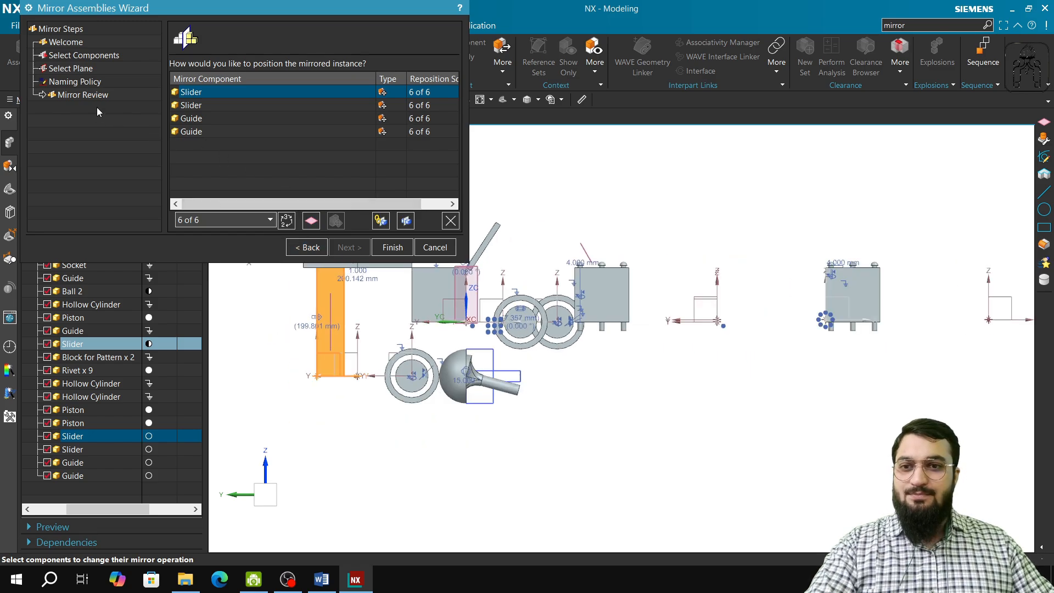
Cycle the first Slider through its available reposition solutions in Mirror Review, stopping at 3 of 6.
right_click(351, 195)
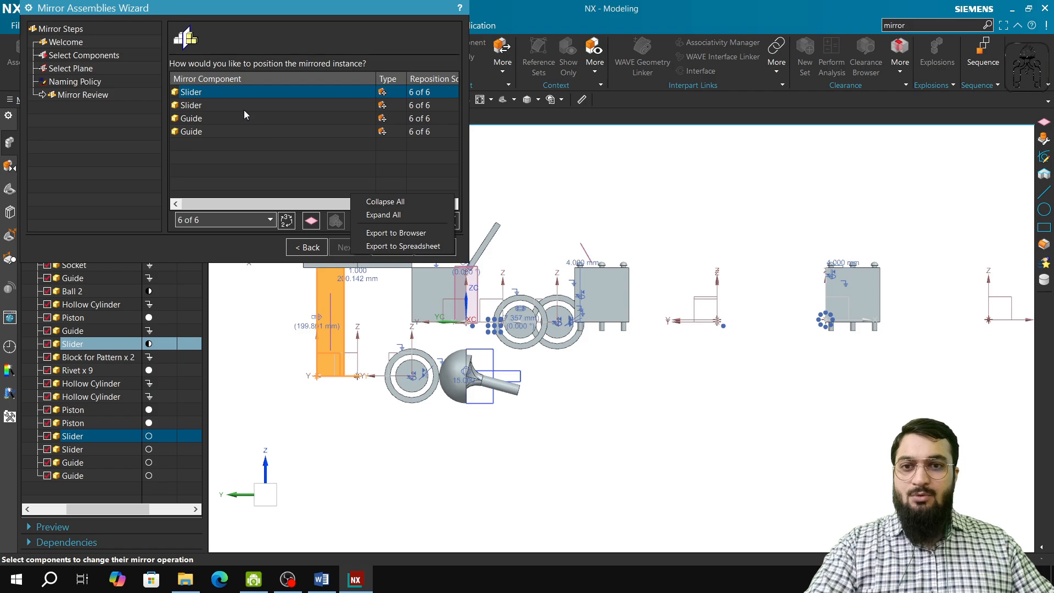
click(139, 162)
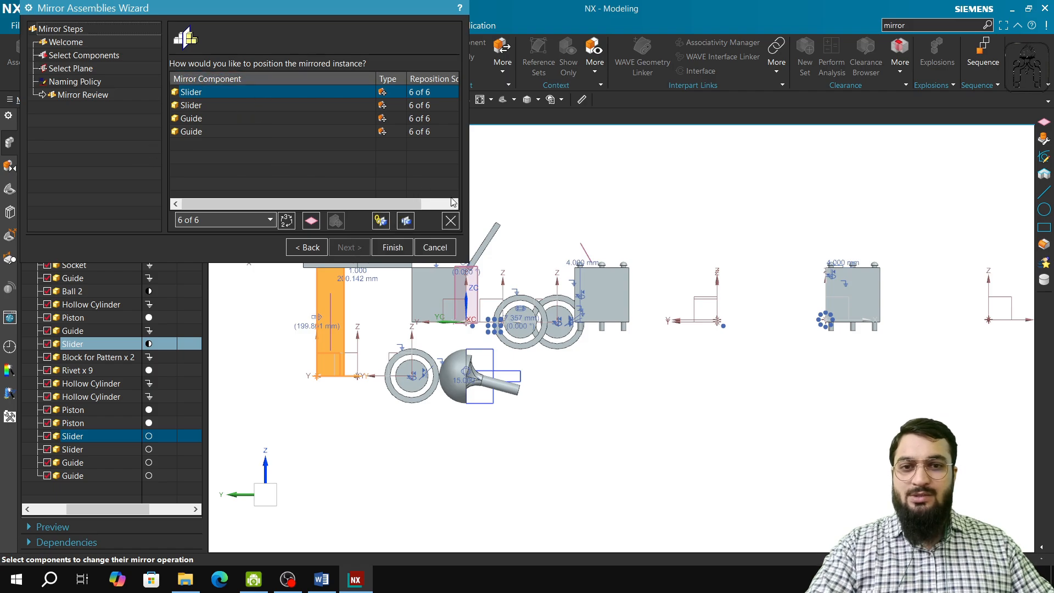
shift+middle_drag(560, 212, 631, 398)
scroll(496, 335, down, 1)
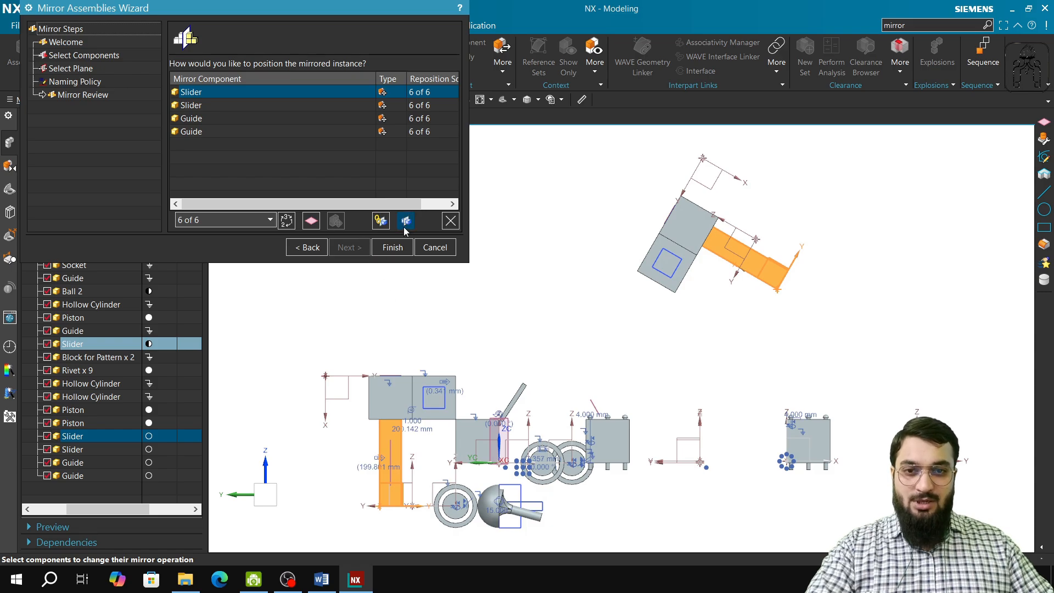
click(286, 220)
click(286, 221)
click(286, 221)
click(286, 220)
click(286, 220)
click(286, 220)
click(286, 220)
click(286, 220)
click(286, 221)
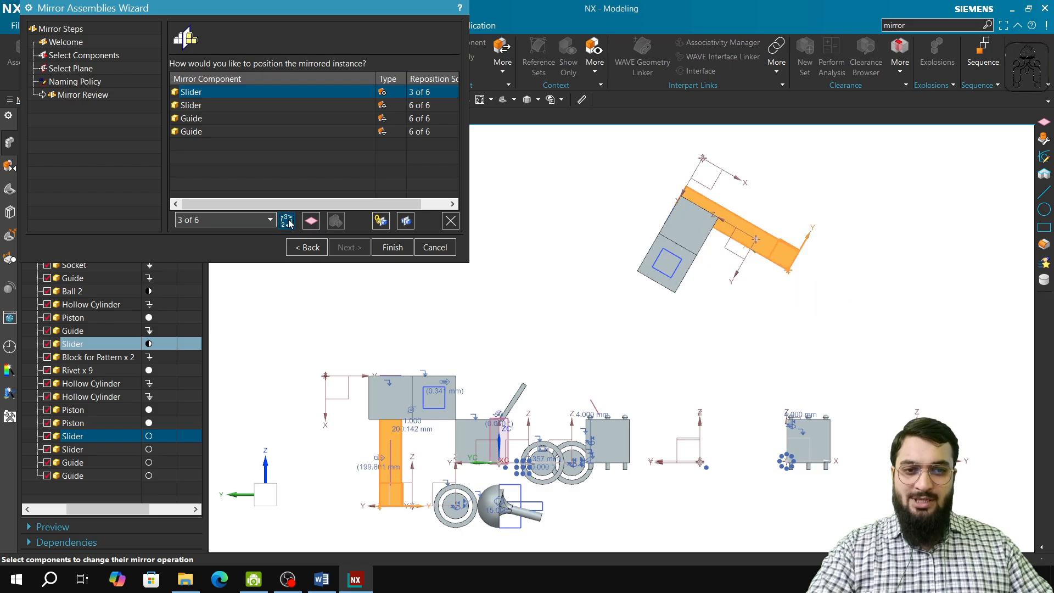
Cycle the first Slider's mirror reposition solution to 4 of 6 and finish mirroring the components.
middle_drag(538, 273, 562, 290)
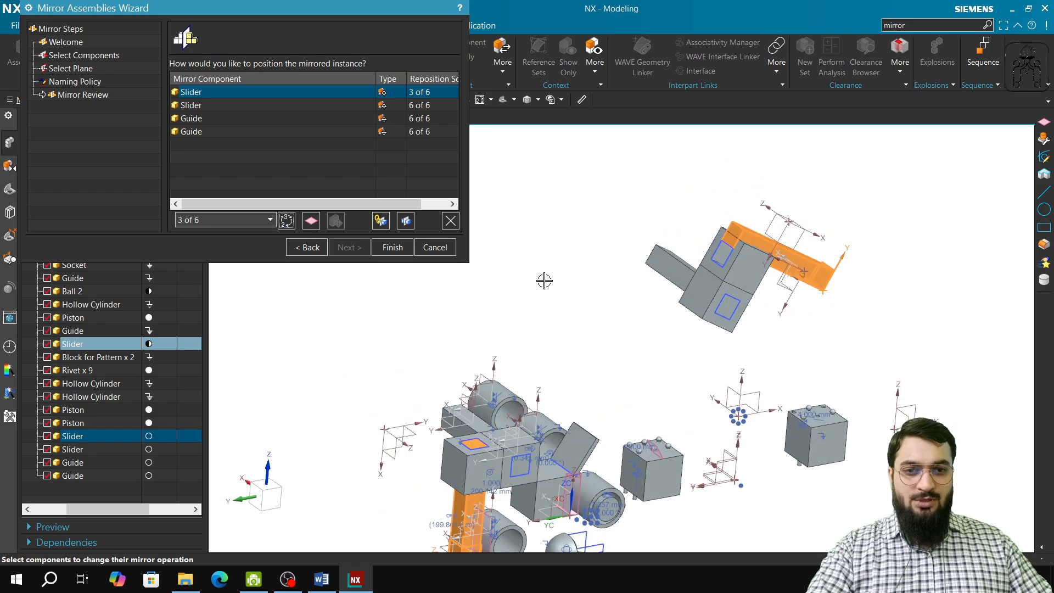
click(286, 220)
click(286, 220)
click(286, 220)
click(286, 220)
click(286, 220)
click(286, 220)
click(286, 220)
click(286, 220)
click(286, 220)
click(286, 220)
click(286, 220)
click(288, 220)
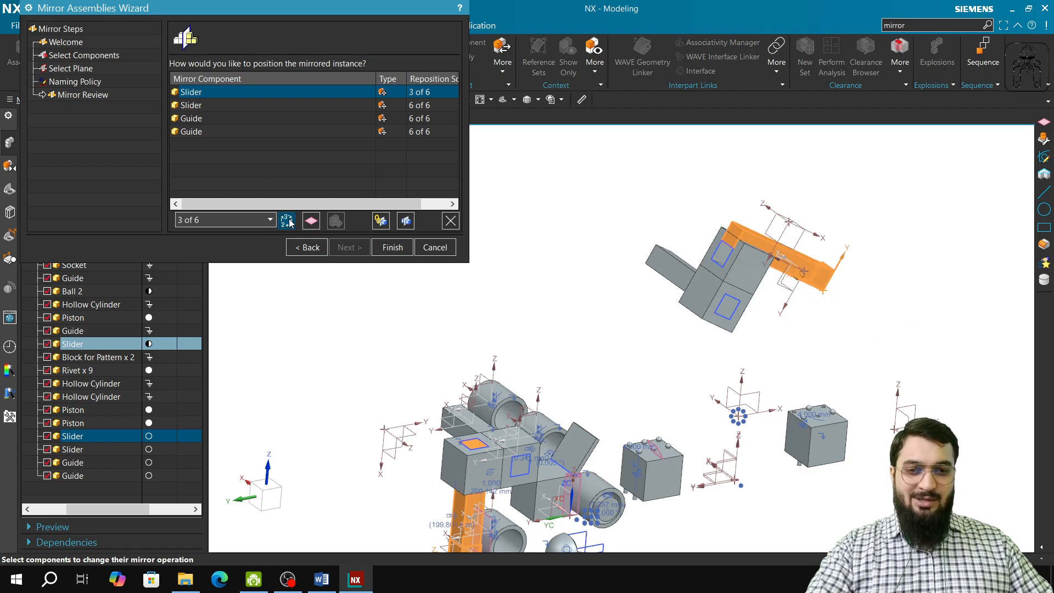
click(287, 220)
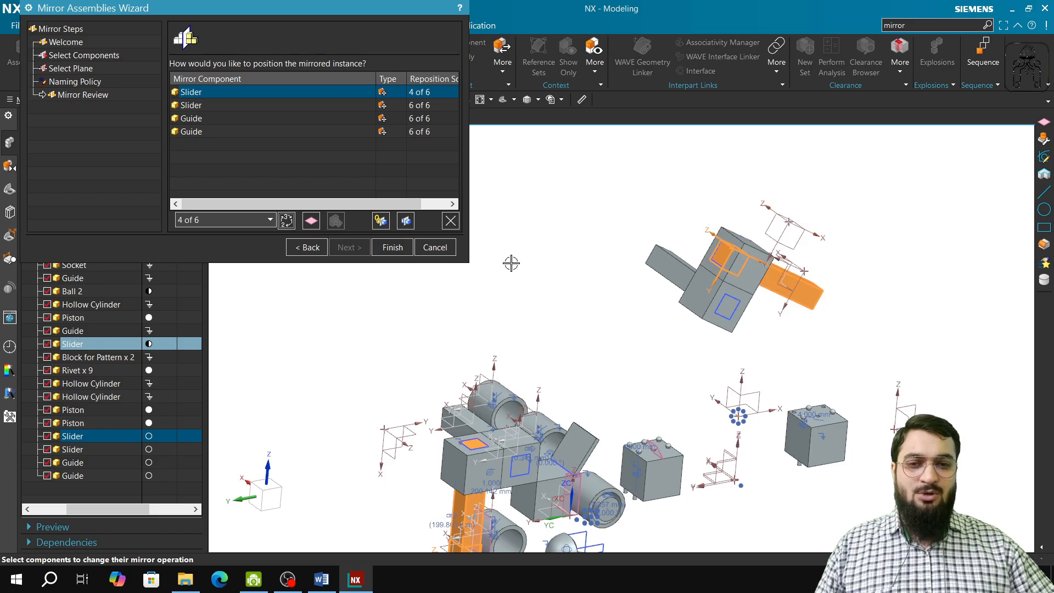
click(392, 248)
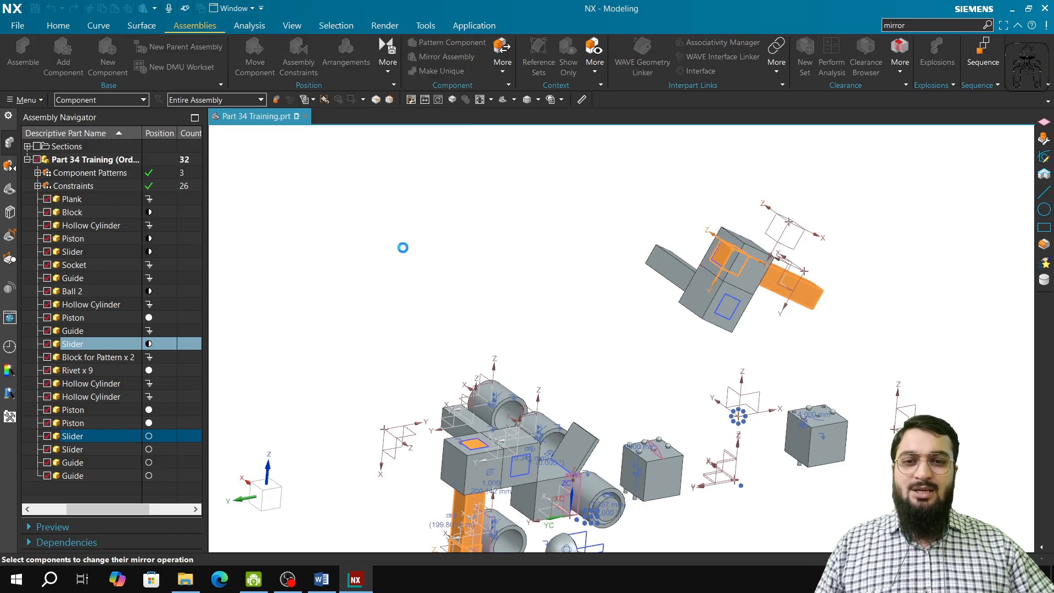
middle_drag(695, 375, 650, 347)
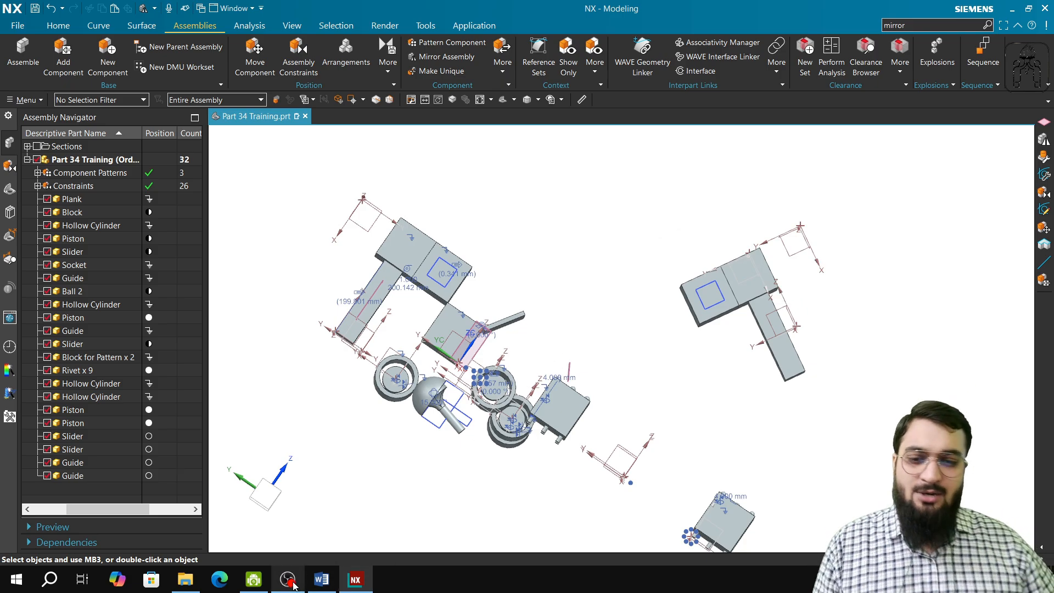
Switch to the training syllabus in Word and highlight the "Part 37: Pattern & Mirror in Assembly" heading with its three topics.
click(269, 586)
click(287, 580)
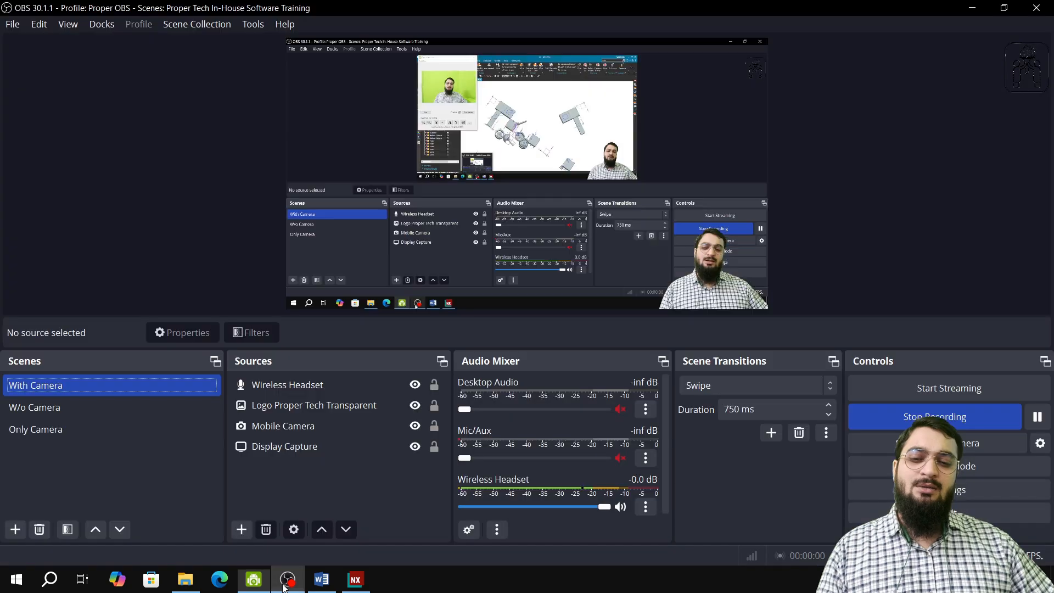
click(323, 587)
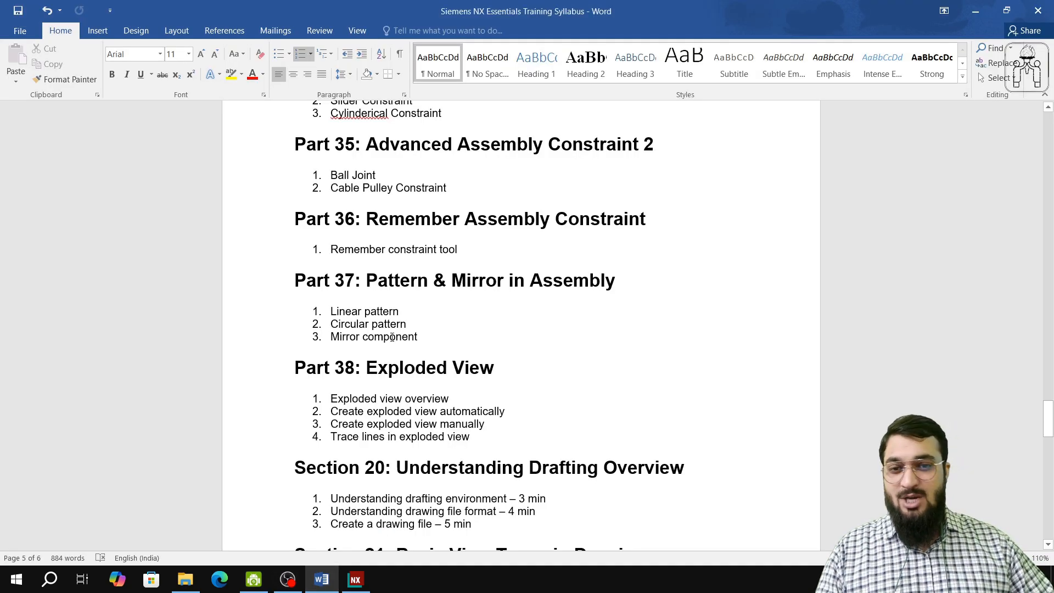
drag(427, 337, 309, 274)
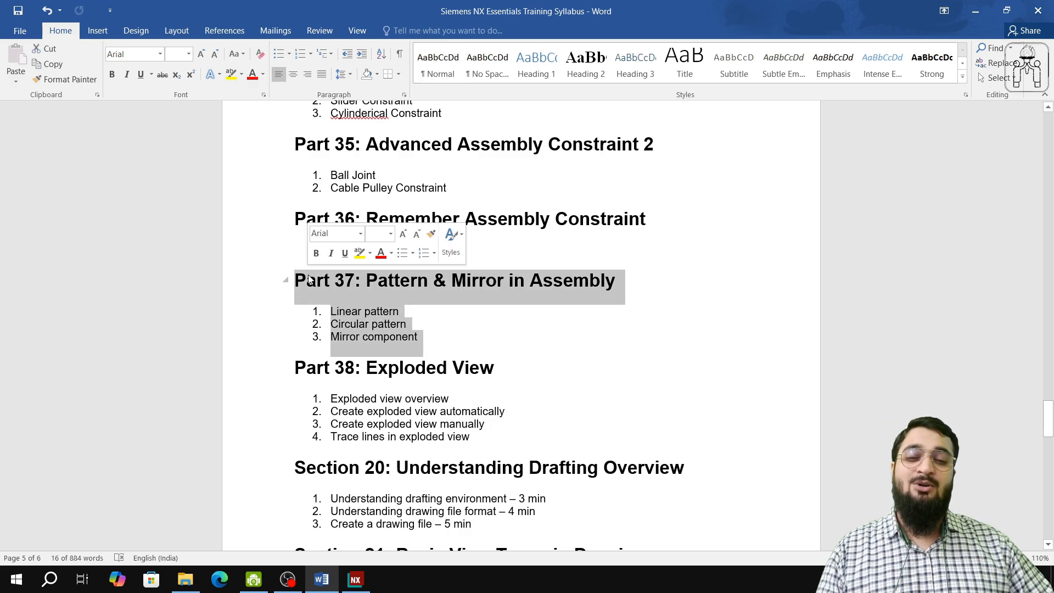
scroll(355, 319, up, 1)
scroll(354, 319, down, 1)
scroll(354, 323, up, 1)
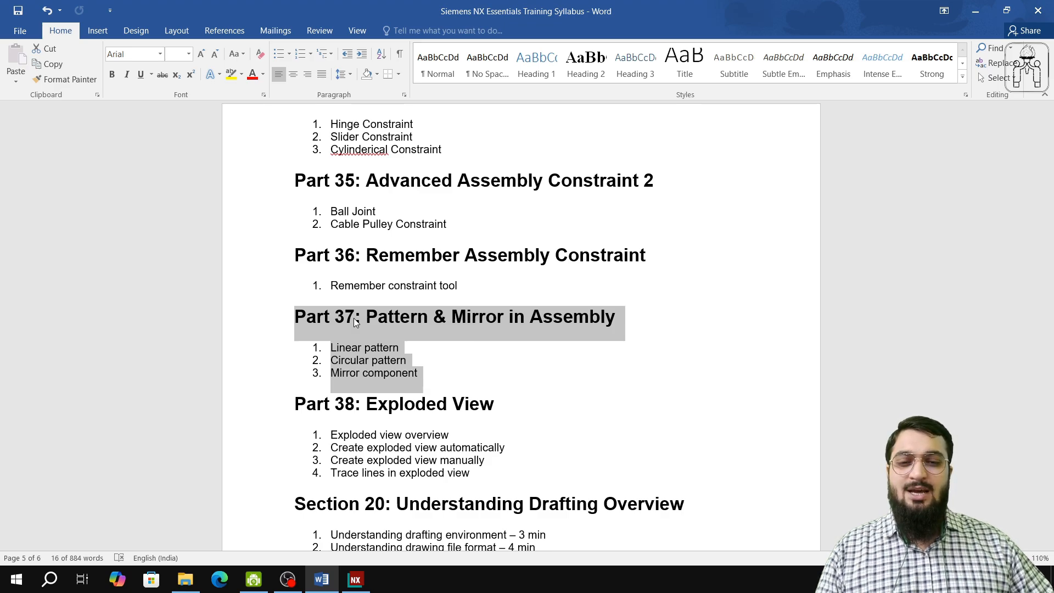
Clear the Part 37 selection, highlight the "Part 38: Exploded View" heading in the syllabus, and deselect it.
click(353, 317)
scroll(371, 357, down, 1)
scroll(371, 357, down, 1)
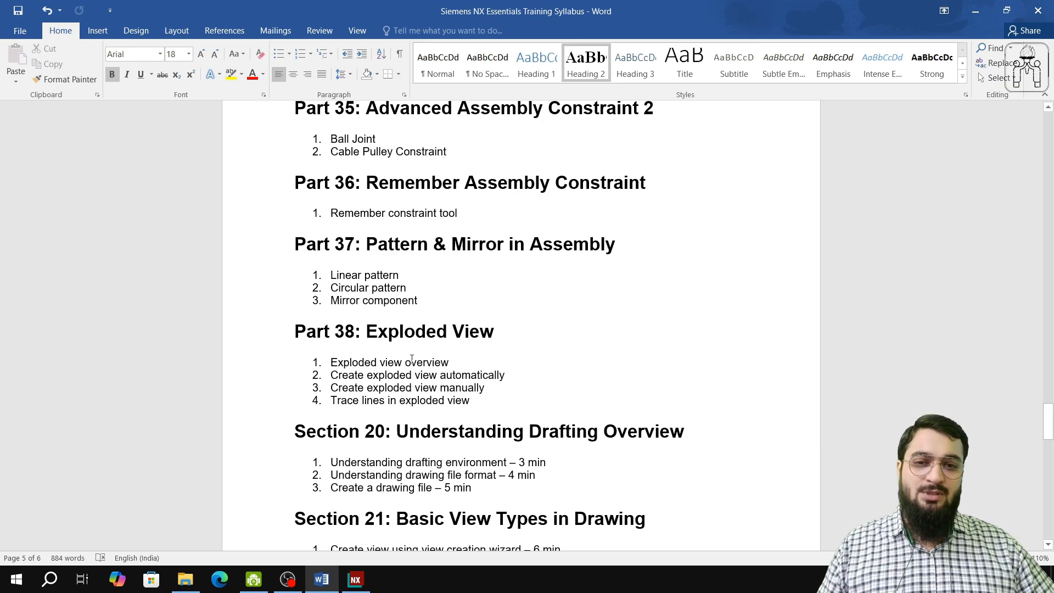
click(365, 332)
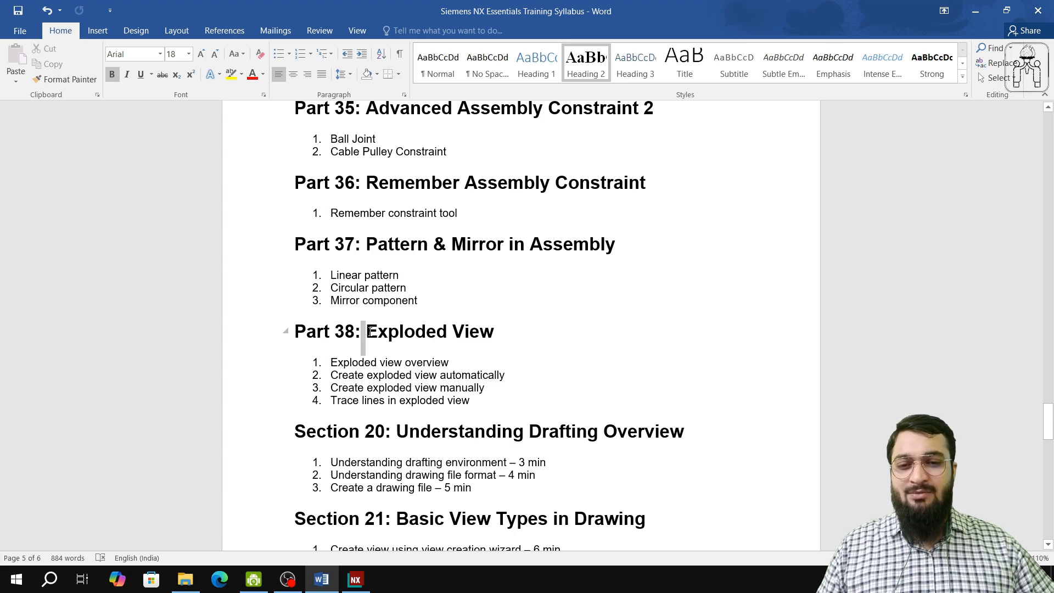
drag(369, 331, 373, 338)
click(361, 333)
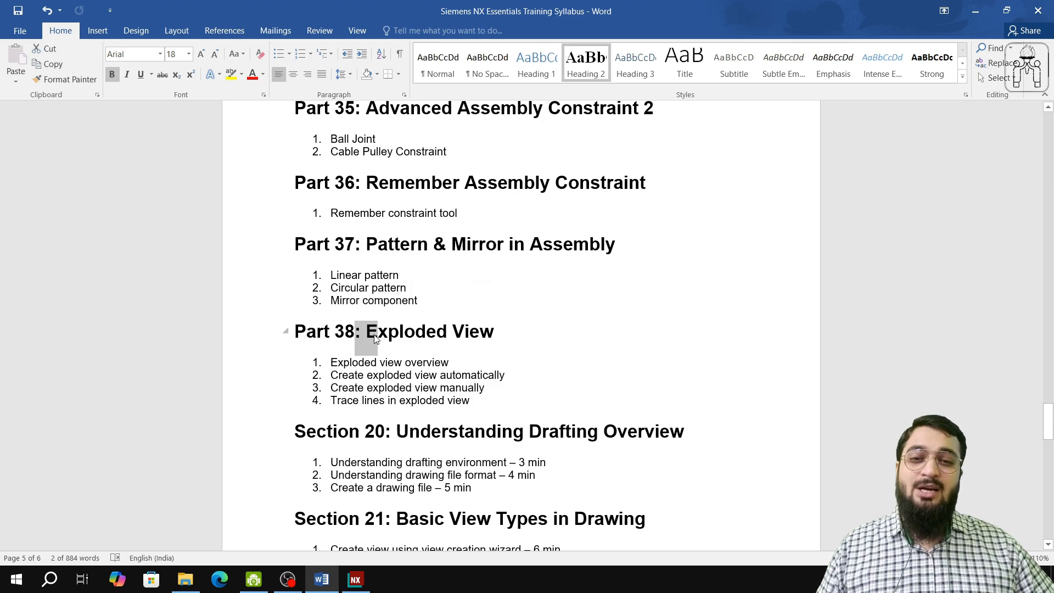
click(375, 338)
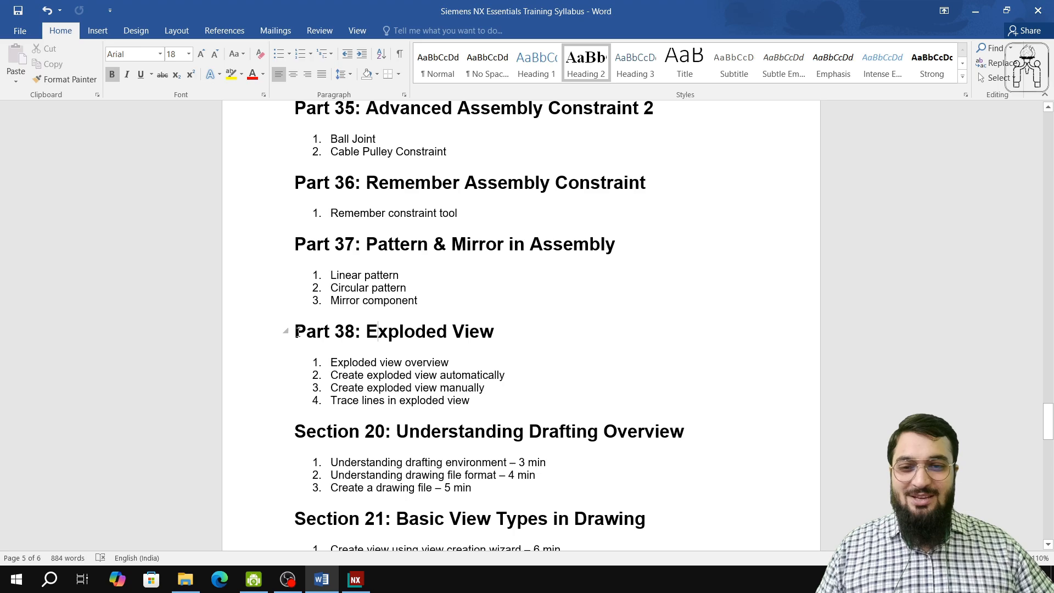
drag(295, 332, 480, 335)
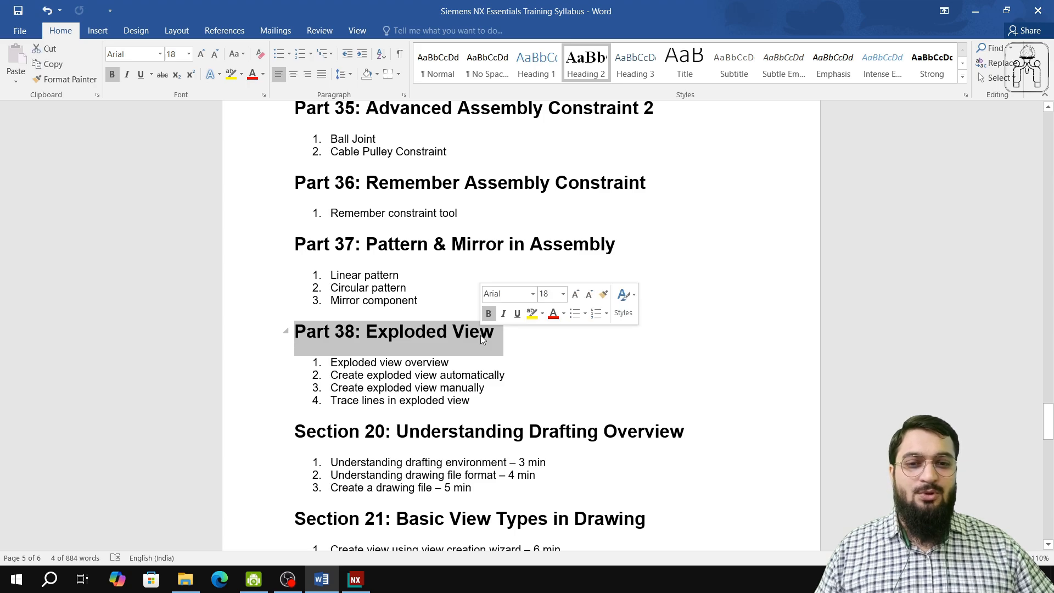
click(494, 338)
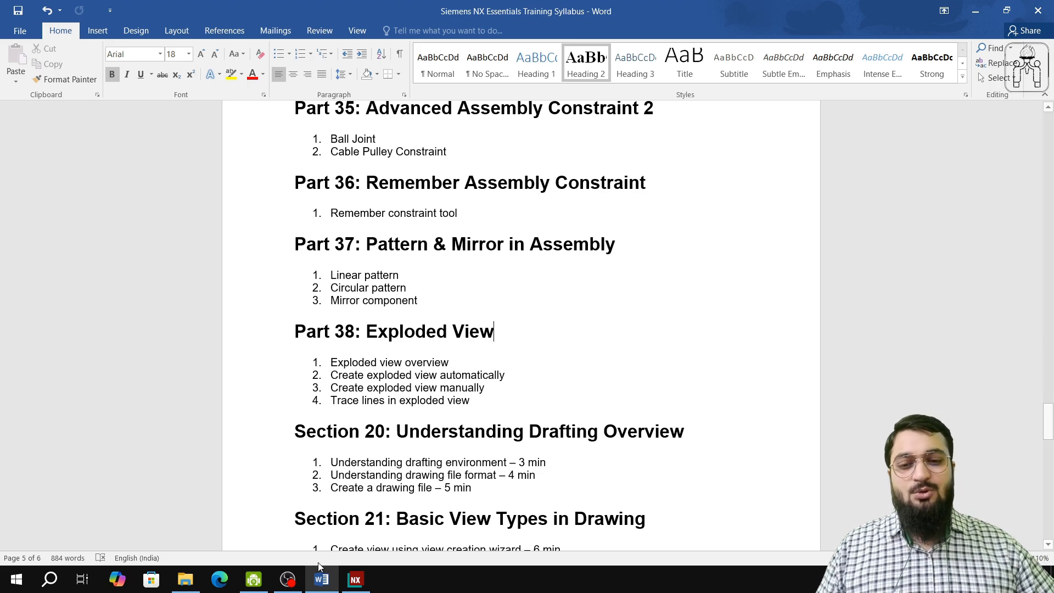
click(255, 580)
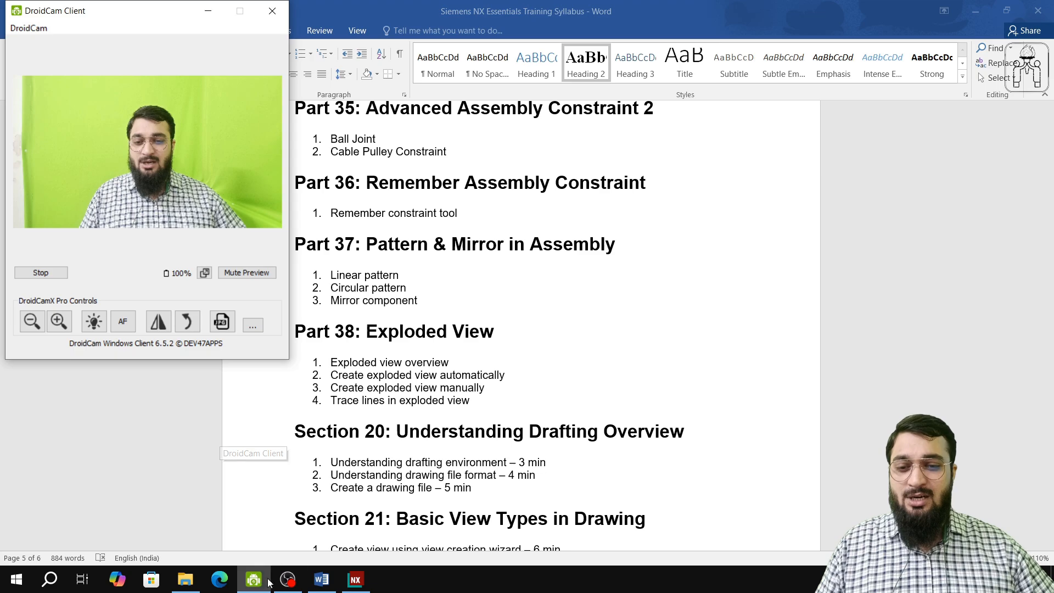
click(283, 580)
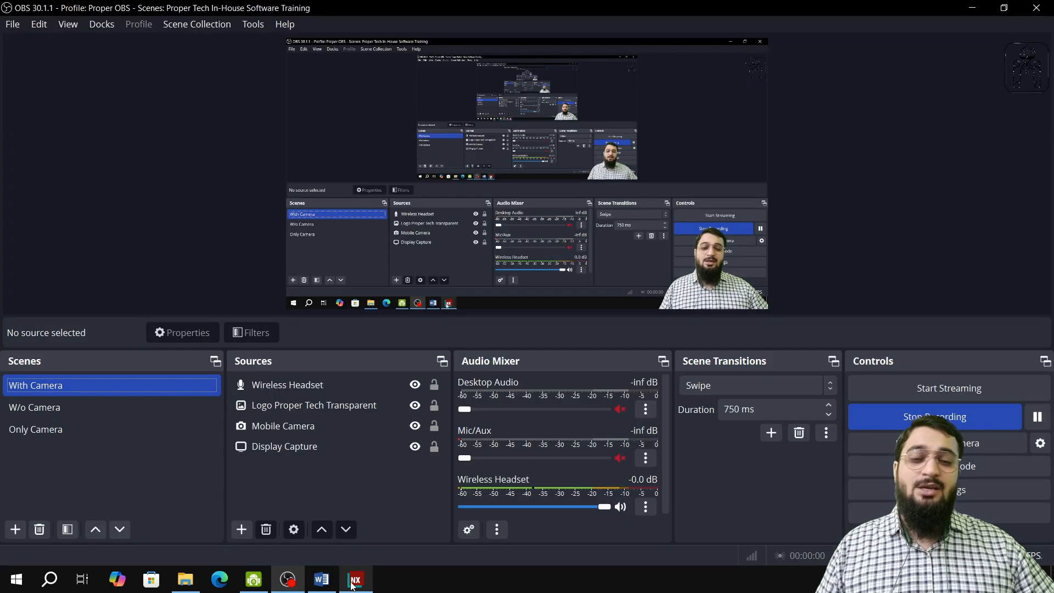